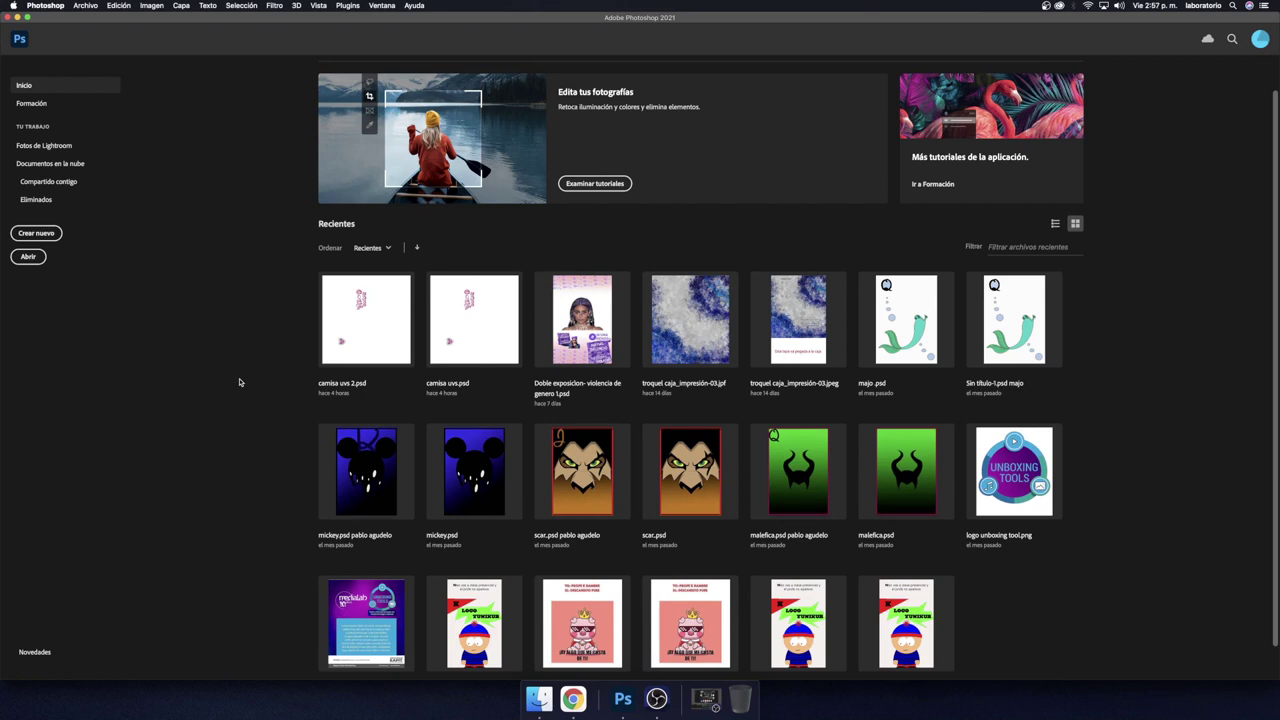
- Open the city-skyline asphalt road JPEG from the Documentos folder
left_click(28, 256)
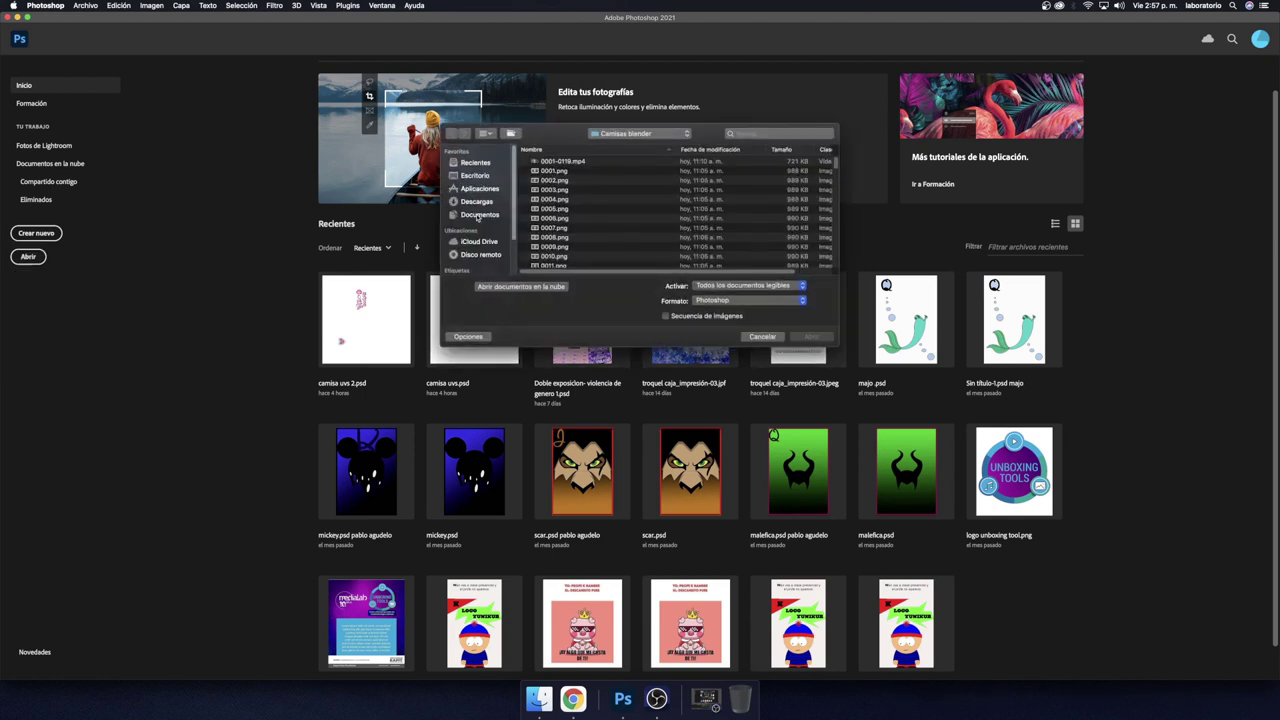
left_click(560, 266)
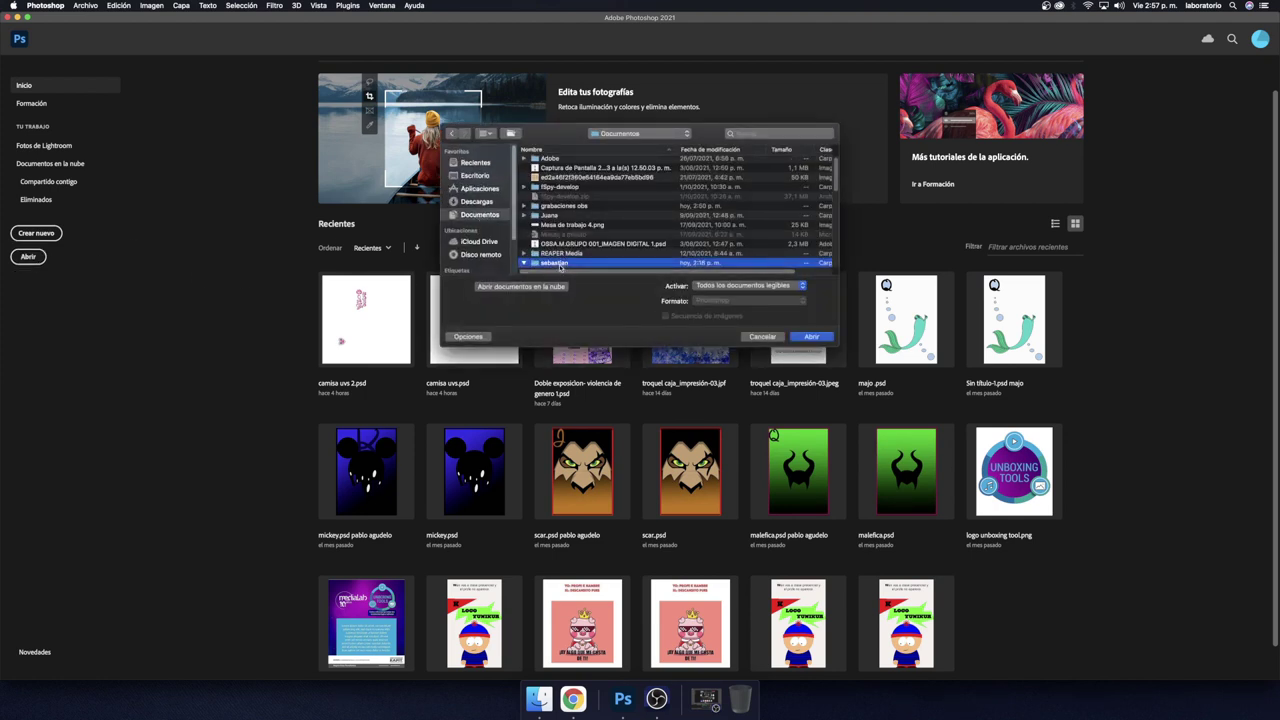
scroll(575, 252, "down", 3)
scroll(575, 252, "down", 3)
scroll(575, 252, "down", 3)
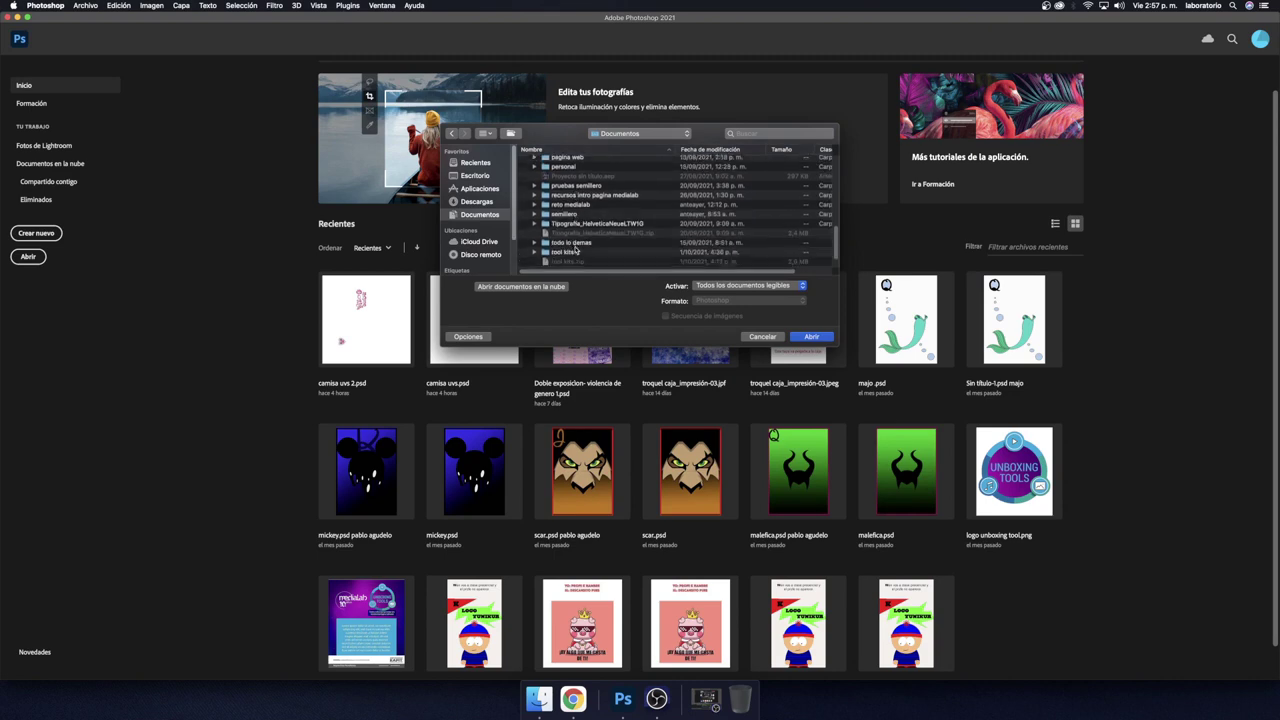
scroll(575, 252, "down", 3)
left_click(567, 245)
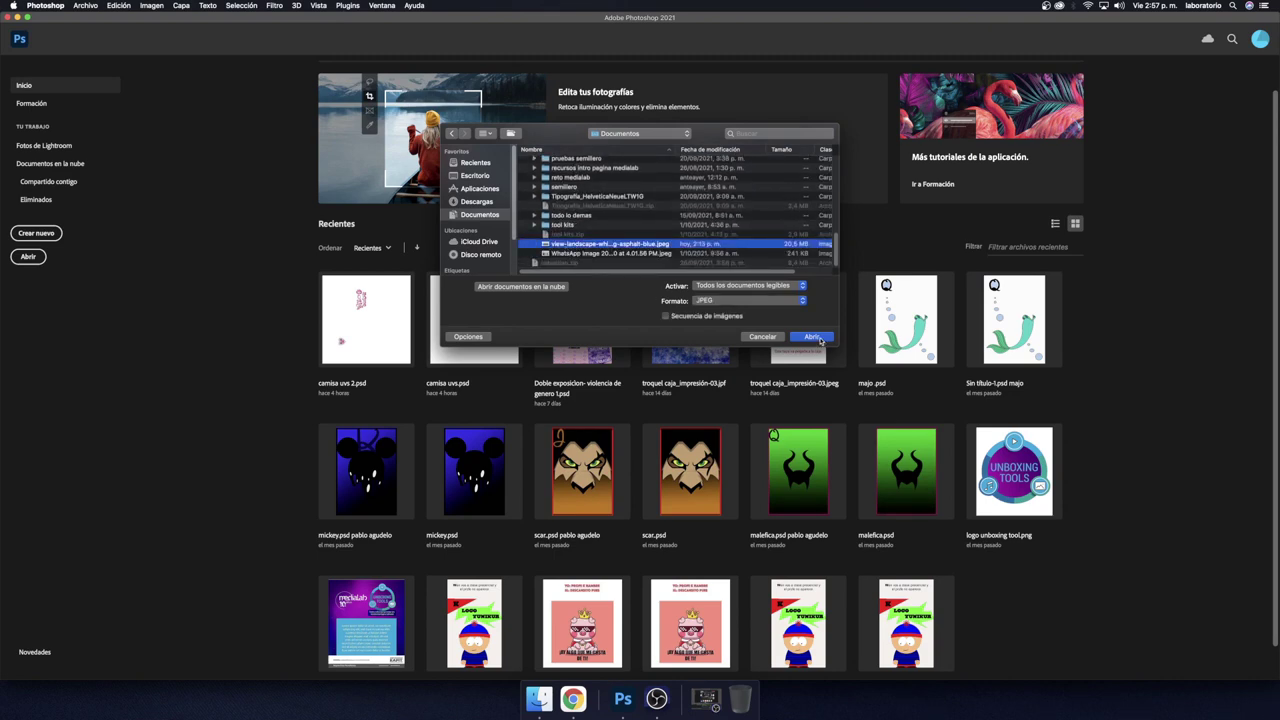
left_click(820, 338)
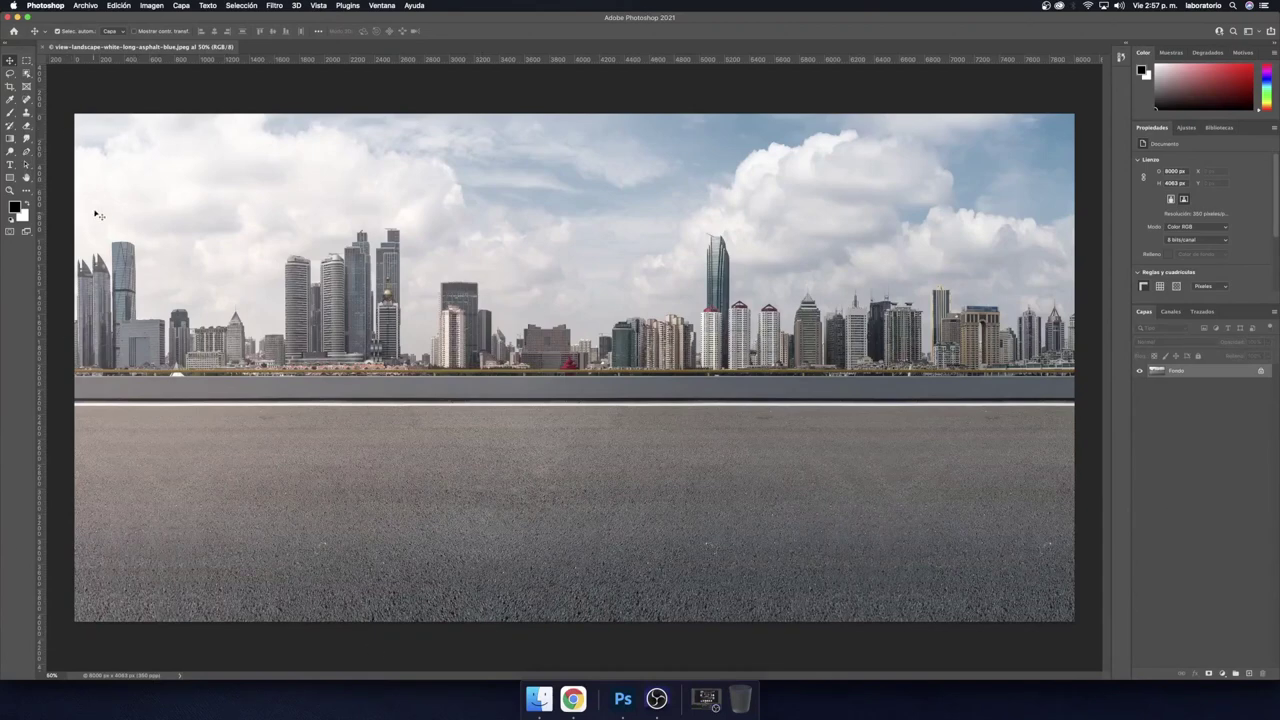
- Unlock the Fondo background into Capa 0, hide it, and add an empty Capa 1 above
left_click(1261, 373)
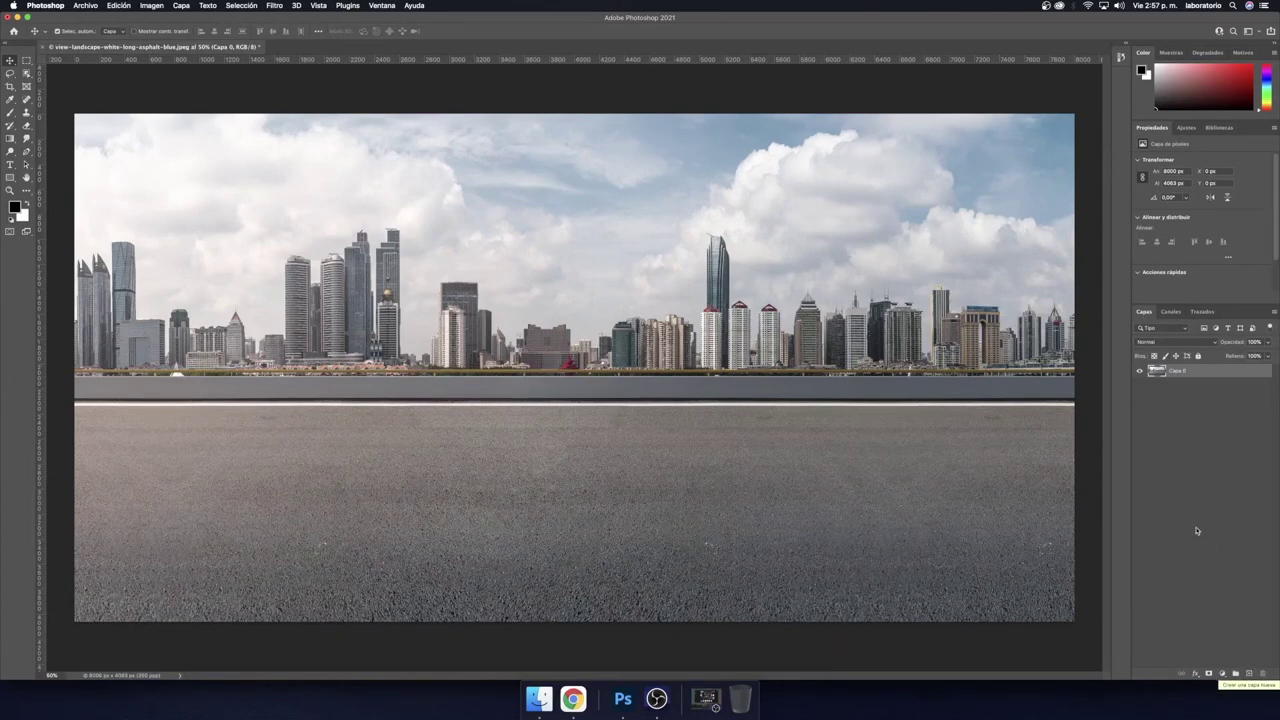
left_click(1139, 372)
left_click(1248, 676)
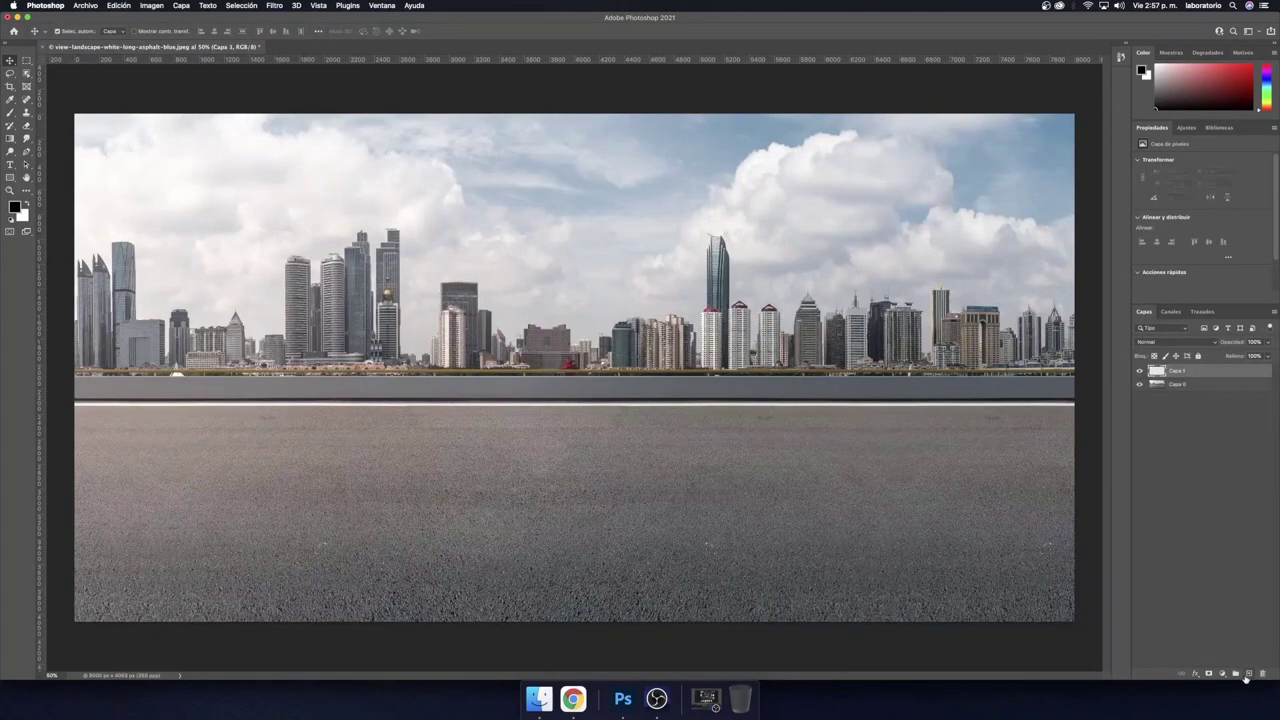
left_click(10, 112)
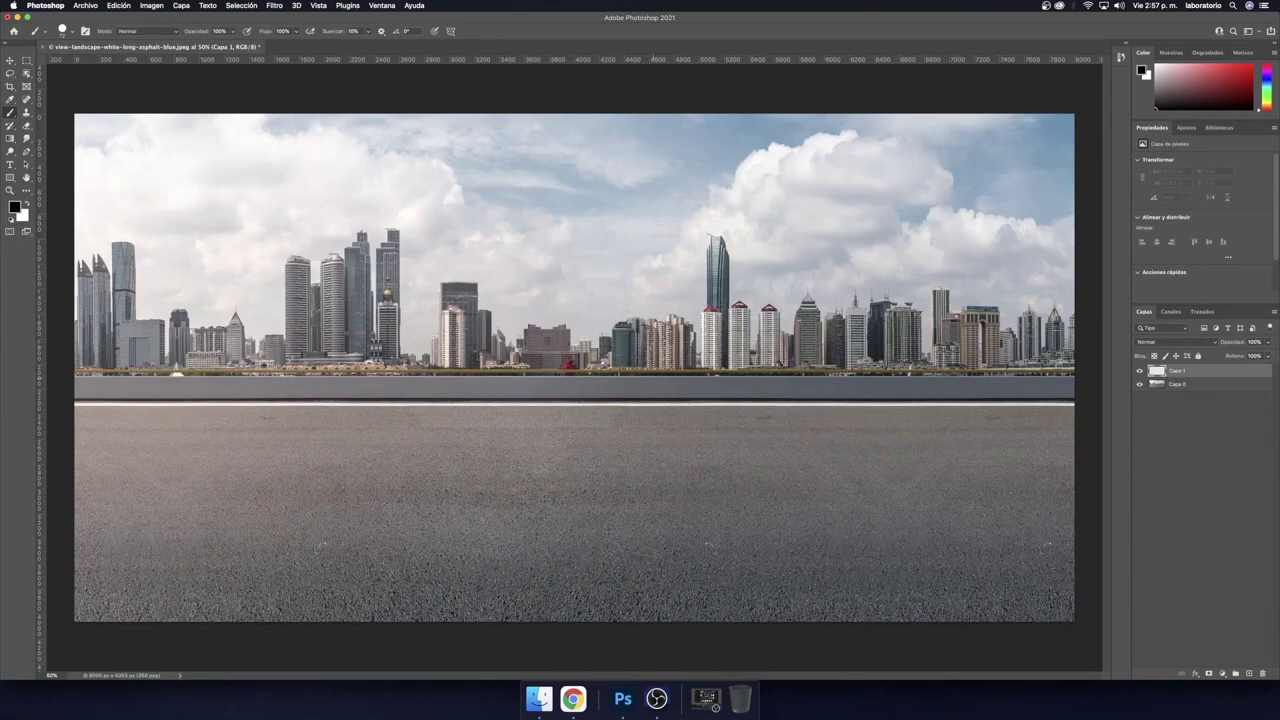
- Paint a black stick figure with head, body, arms and legs at the road's left
left_click_drag(200, 330, 206, 452)
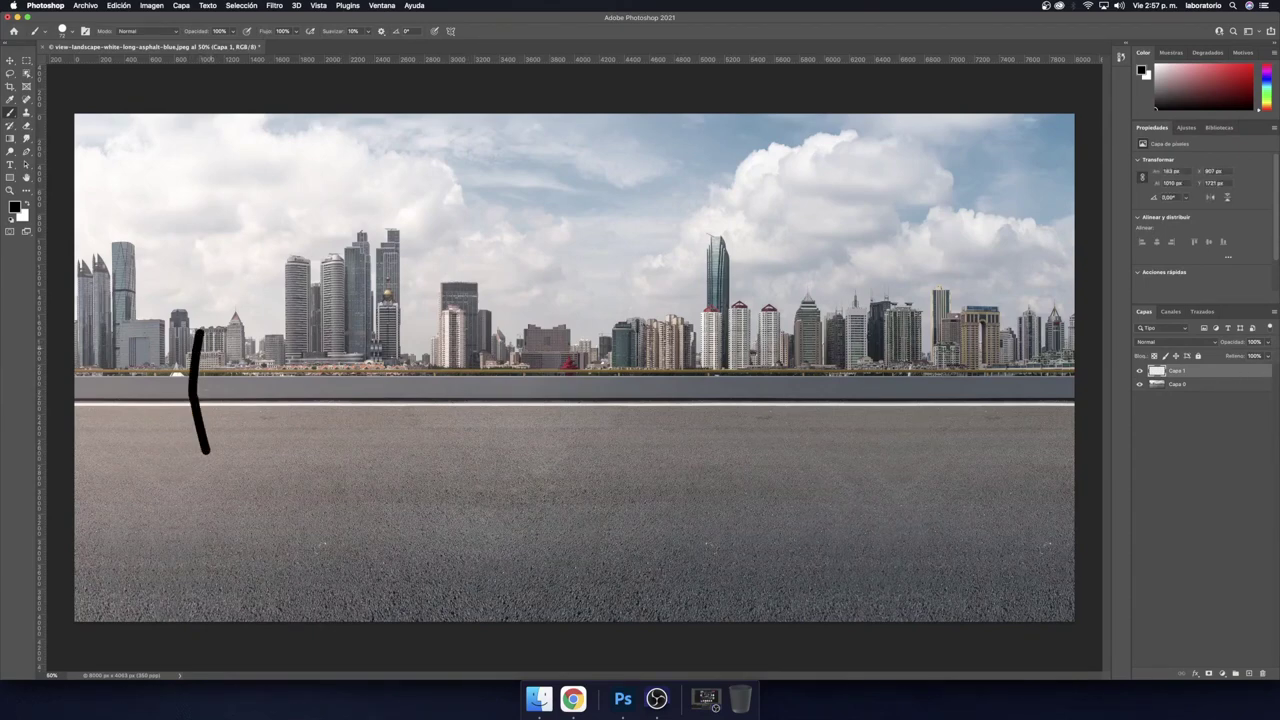
mouse_move(211, 270)
left_mouse_down()
mouse_move(230, 345)
mouse_move(212, 268)
left_mouse_up()
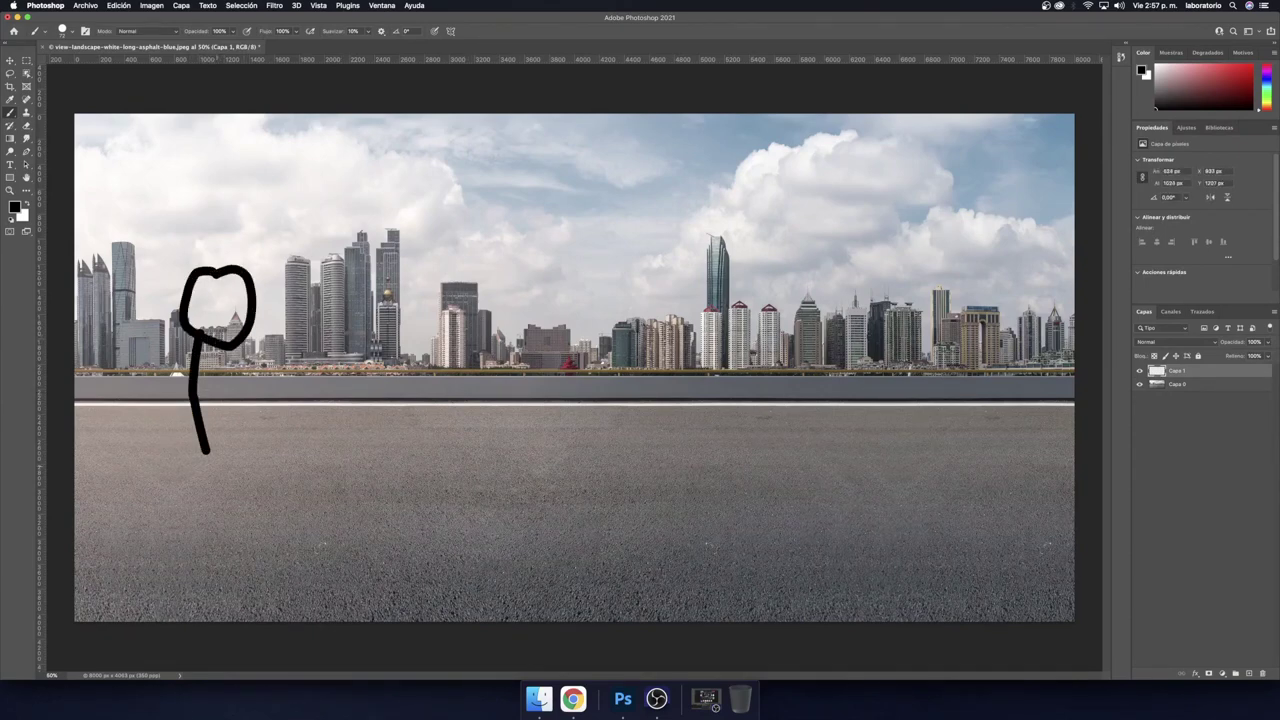
left_click_drag(205, 448, 251, 505)
left_click_drag(205, 455, 183, 503)
mouse_move(148, 413)
left_mouse_down()
mouse_move(205, 382)
mouse_move(270, 381)
left_mouse_up()
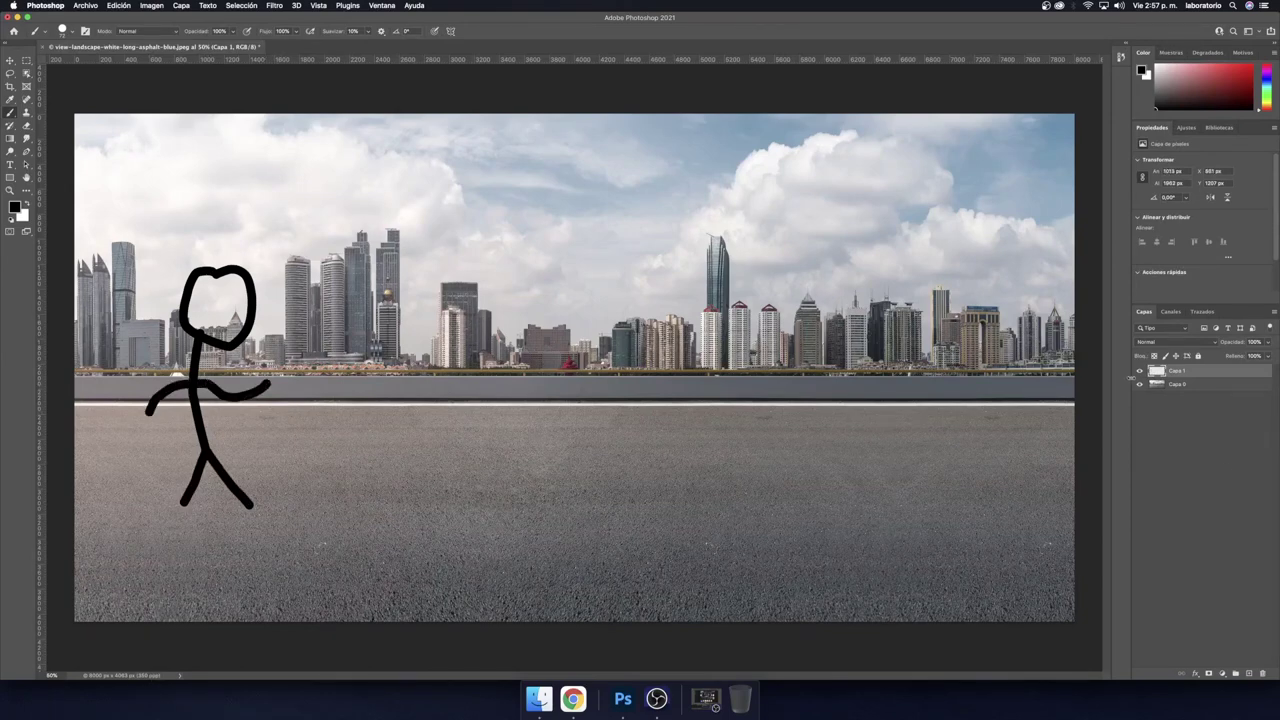
- Hide the stick-figure layer so only the skyline photo shows
left_click(1139, 384)
left_click(1139, 371)
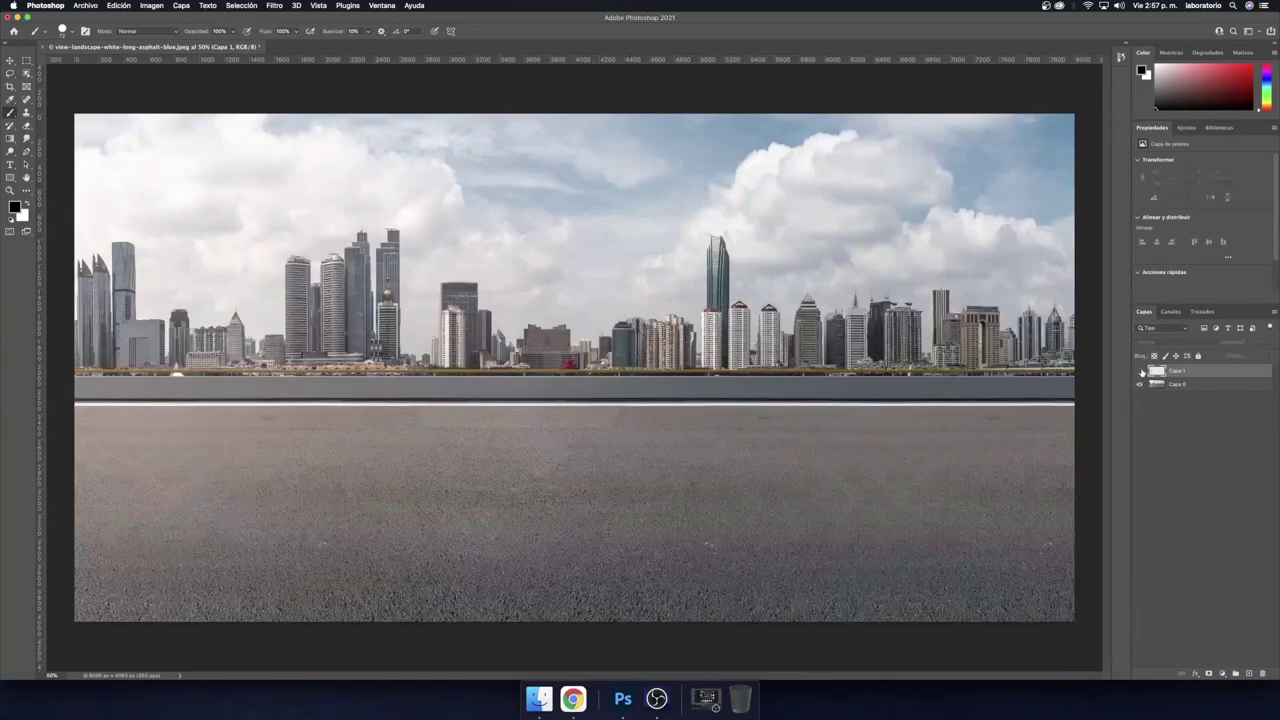
left_click(1140, 371)
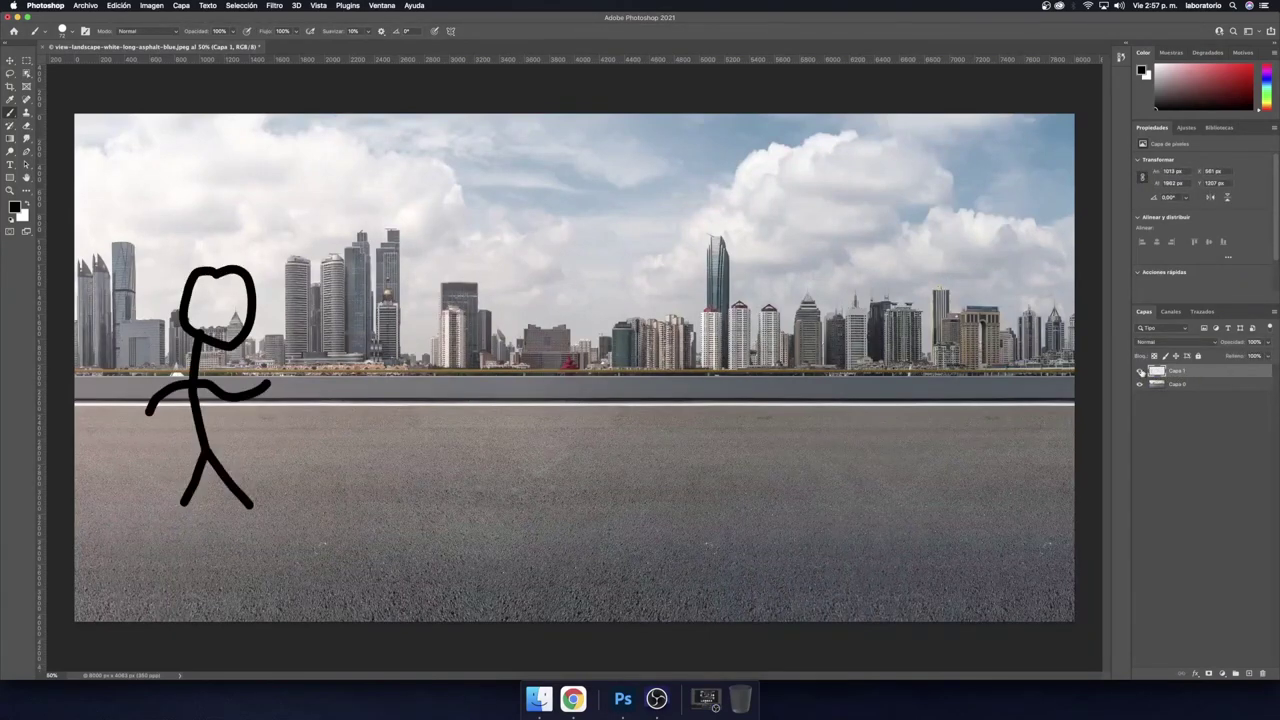
left_click(1140, 371)
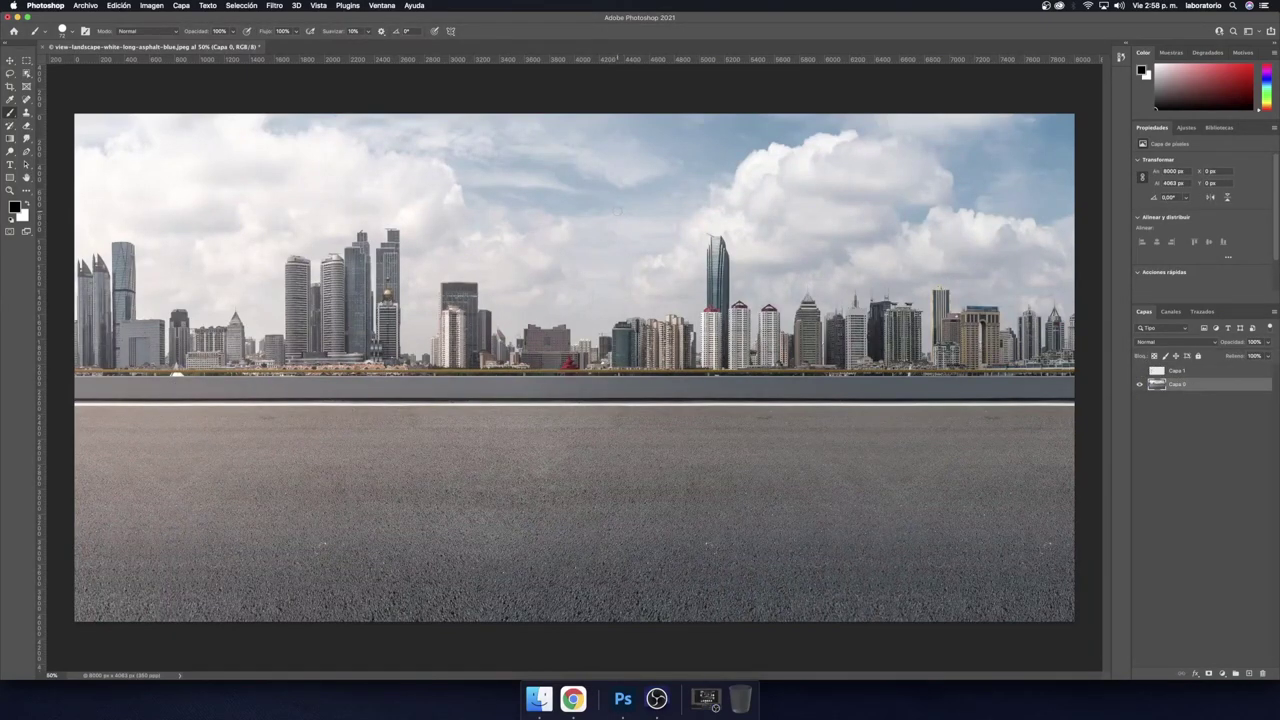
mouse_move(618, 211)
left_mouse_down()
mouse_move(671, 314)
mouse_move(616, 212)
left_mouse_up()
left_click_drag(632, 303, 494, 486)
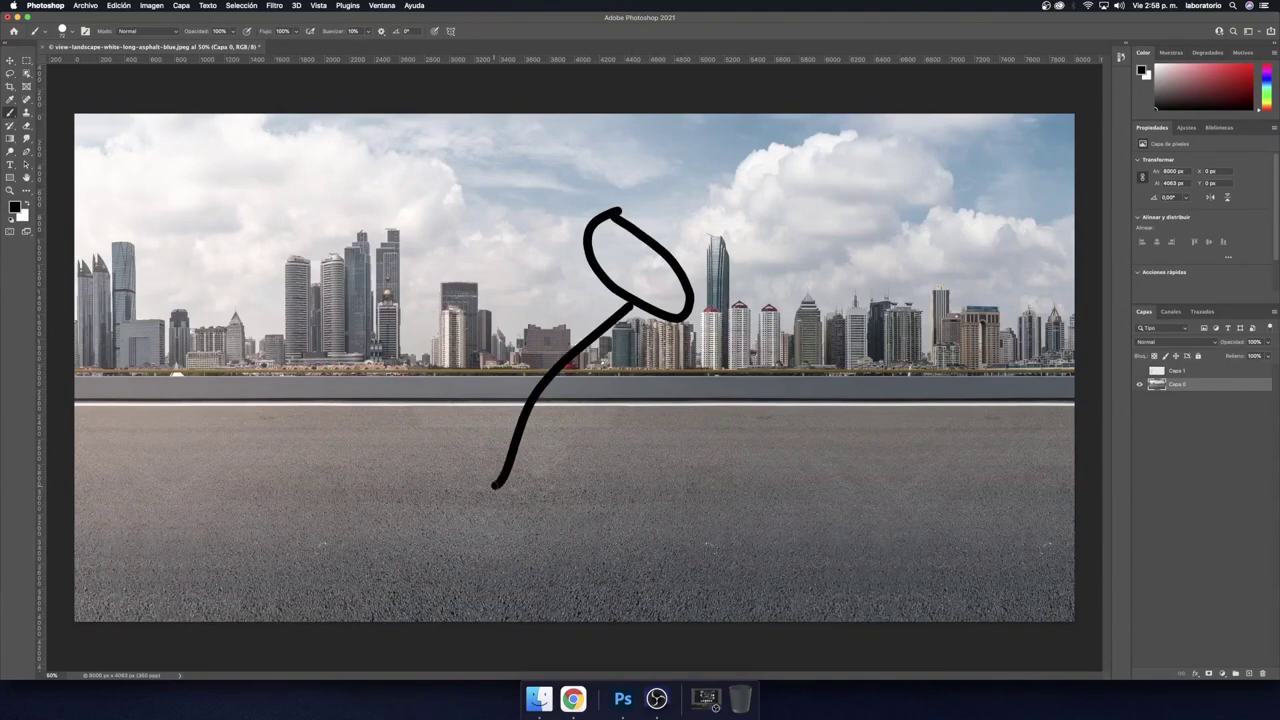
left_click_drag(536, 384, 460, 378)
left_click_drag(546, 384, 650, 370)
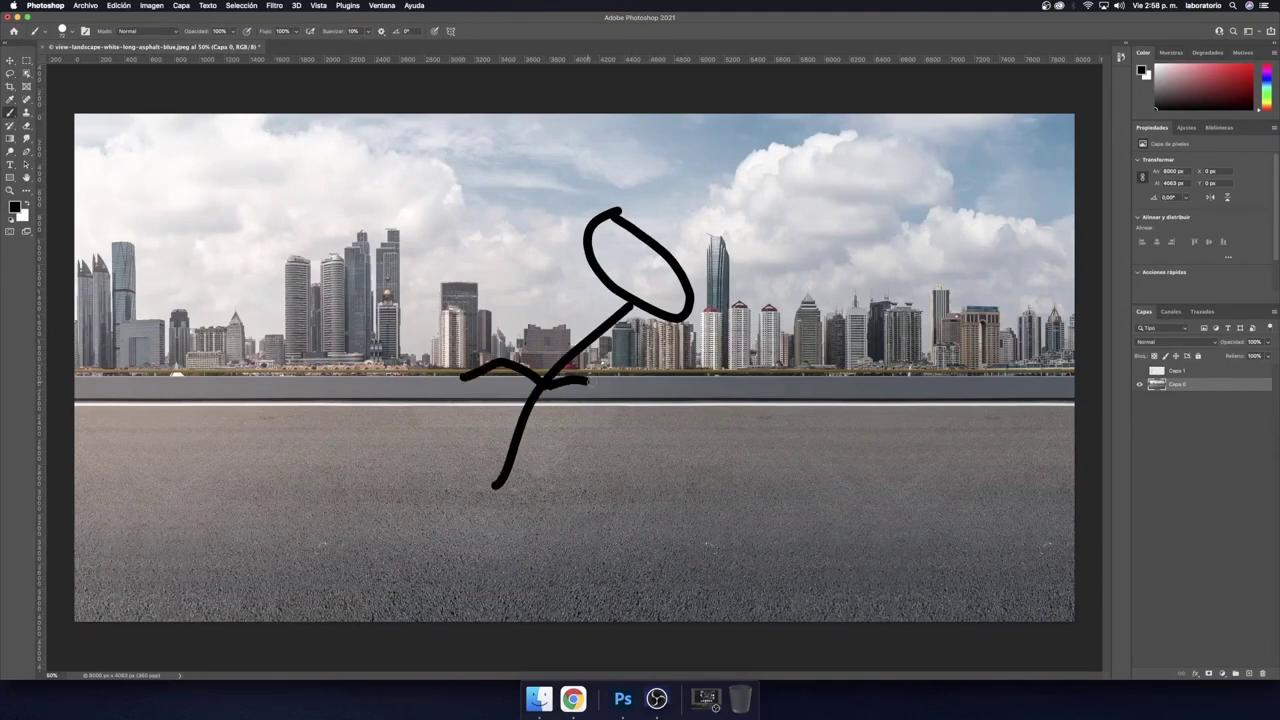
left_click_drag(494, 486, 600, 541)
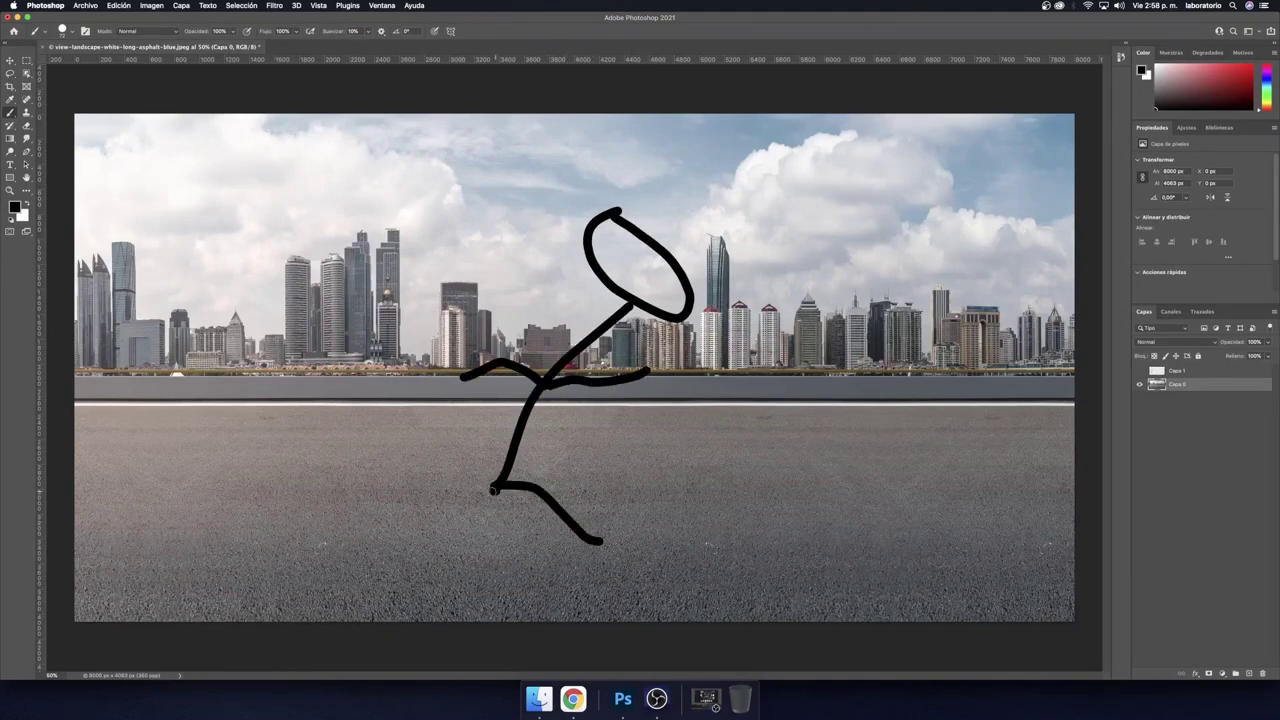
left_click_drag(494, 489, 441, 527)
left_click(1139, 384)
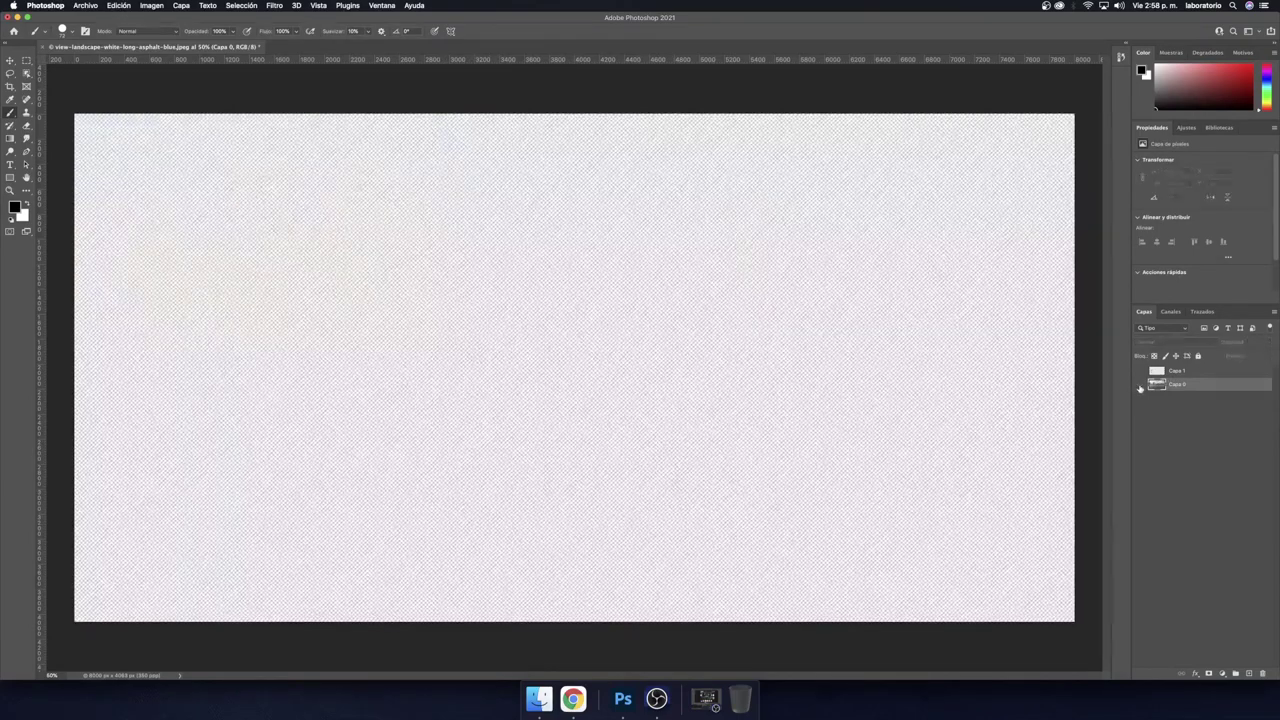
key("v")
mouse_move(689, 436)
left_mouse_down()
mouse_move(727, 402)
mouse_move(549, 376)
mouse_move(715, 476)
mouse_move(492, 330)
mouse_move(593, 443)
mouse_move(696, 443)
mouse_move(677, 454)
left_mouse_up()
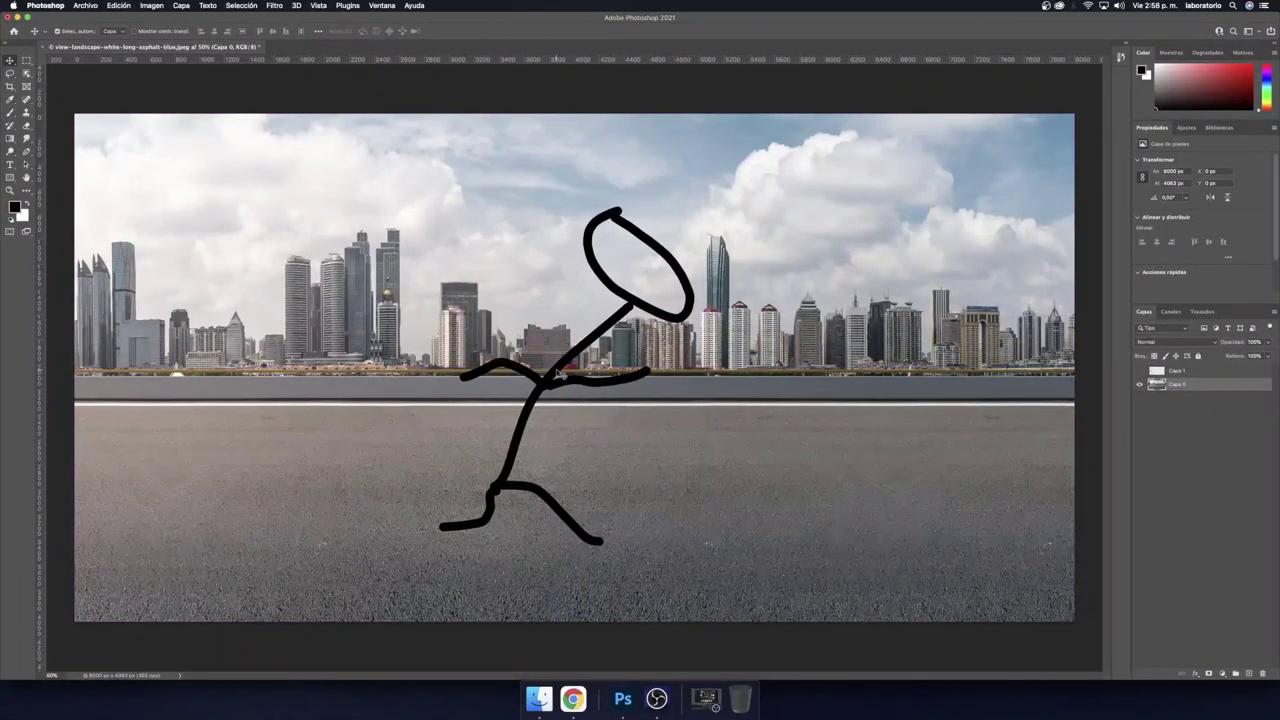
mouse_move(558, 378)
left_mouse_down()
mouse_move(568, 352)
mouse_move(609, 358)
mouse_move(495, 353)
mouse_move(578, 343)
mouse_move(551, 341)
left_mouse_up()
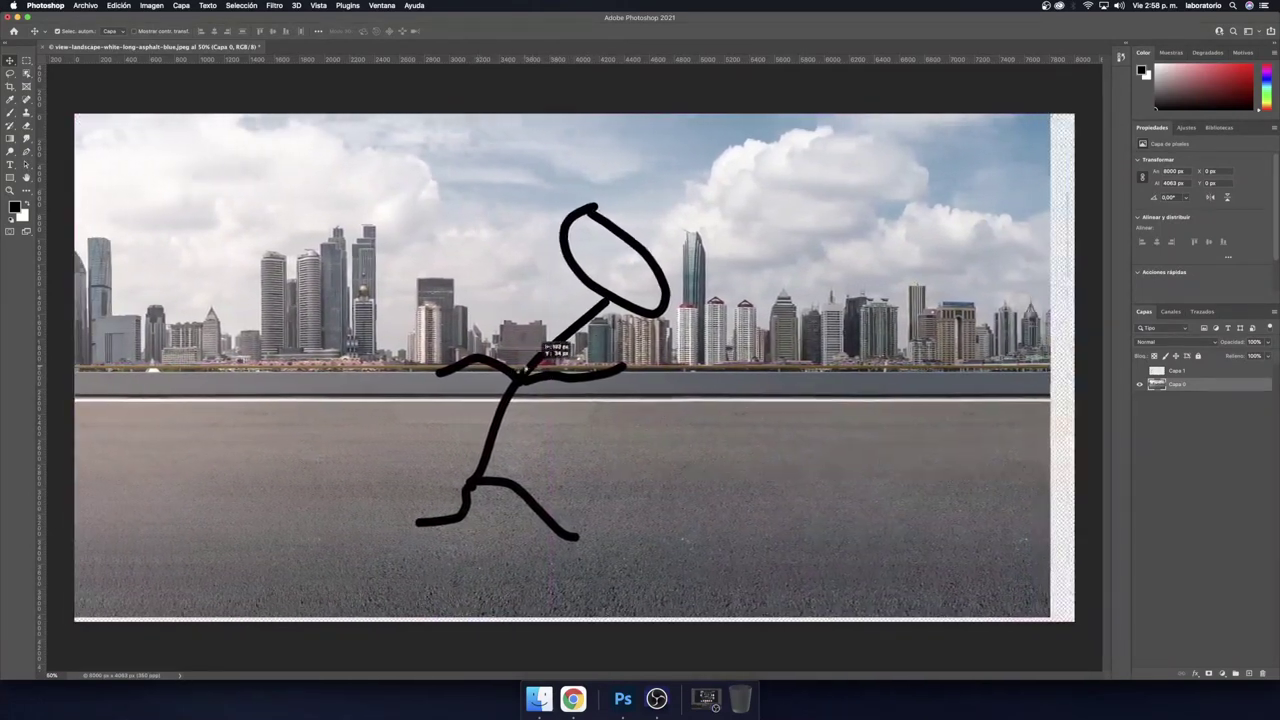
key("super+z")
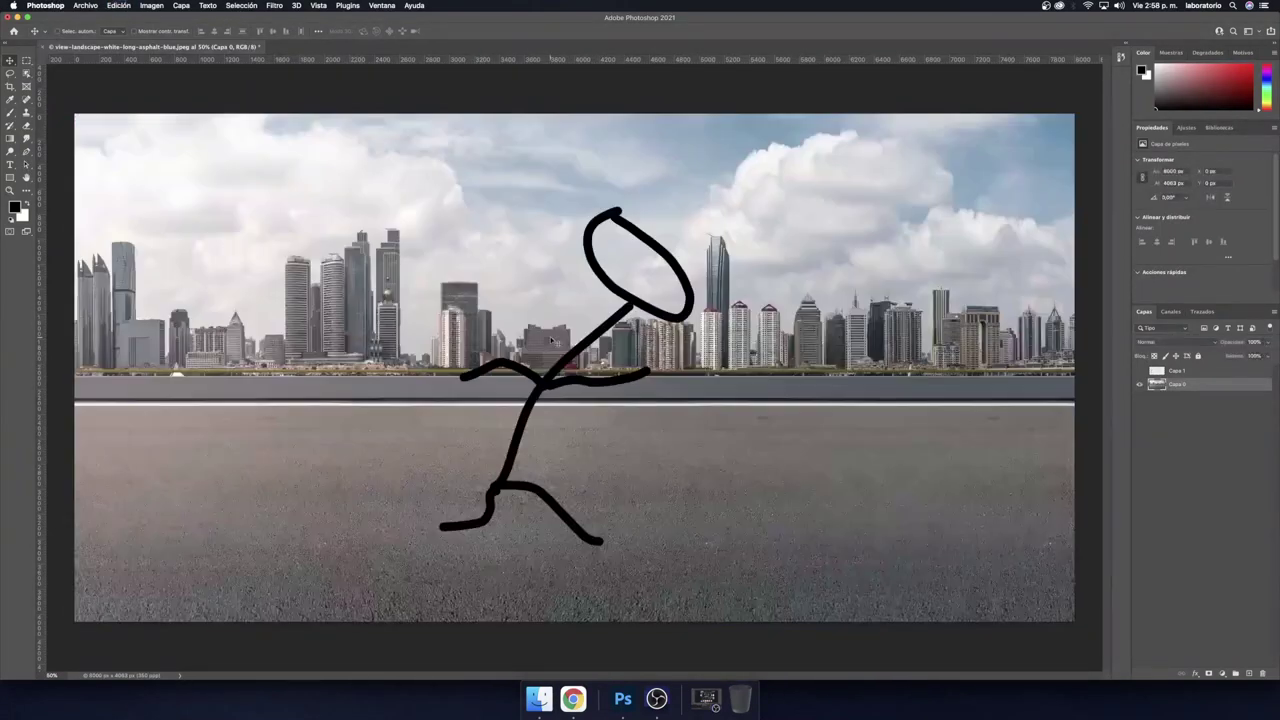
key("super+z")
key("super+z")
key("super+z")
key("super+z")
key("super+z")
key("super+z")
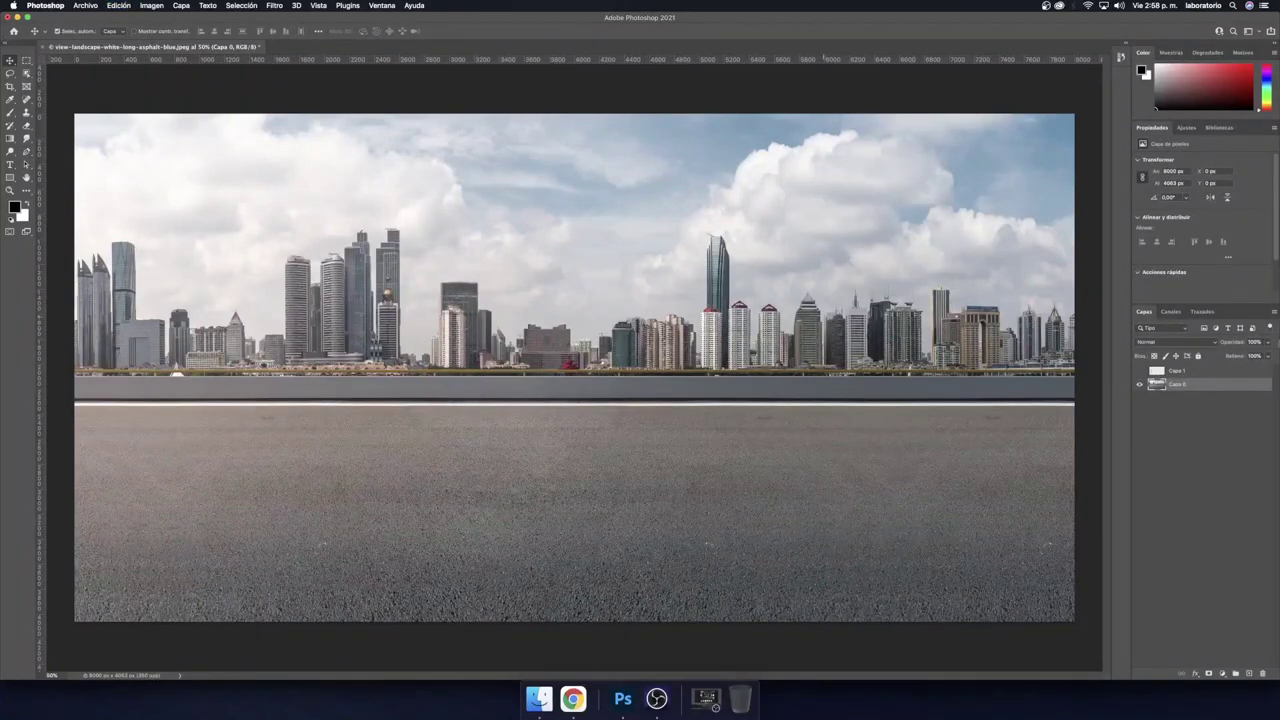
- Show the stick figure, move it right, then delete its layer
left_click(1138, 372)
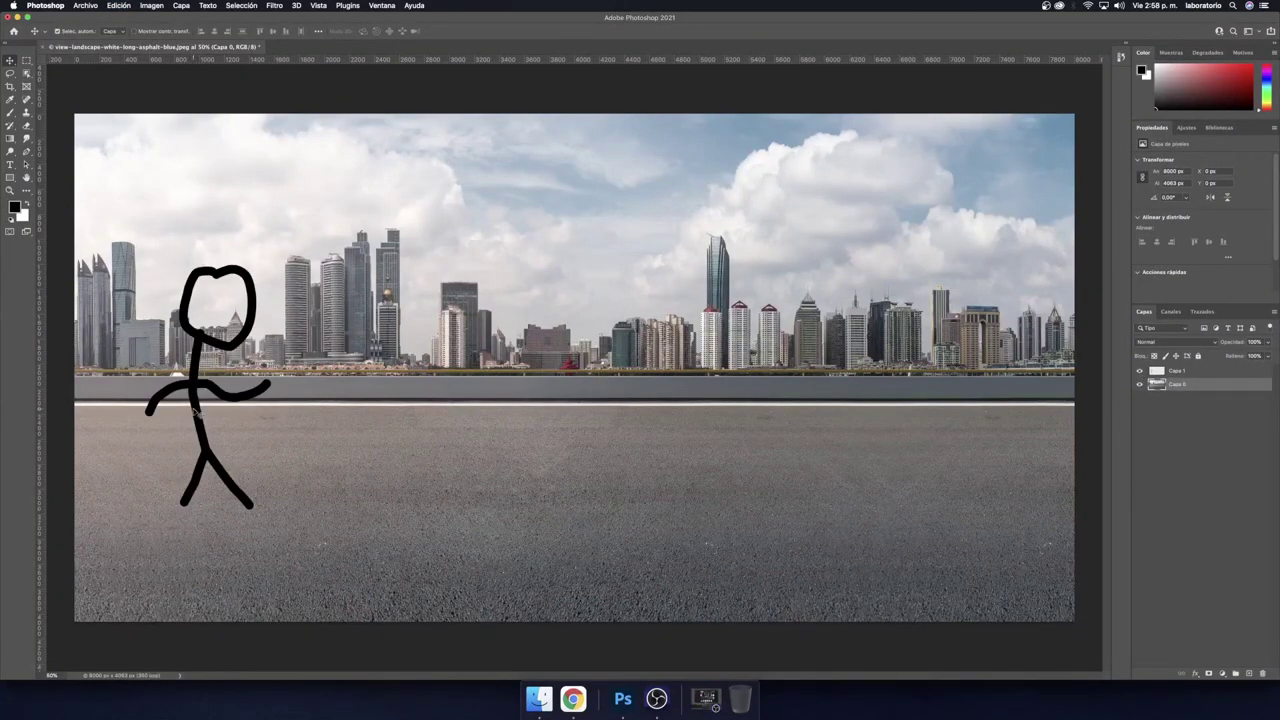
left_click(1238, 372)
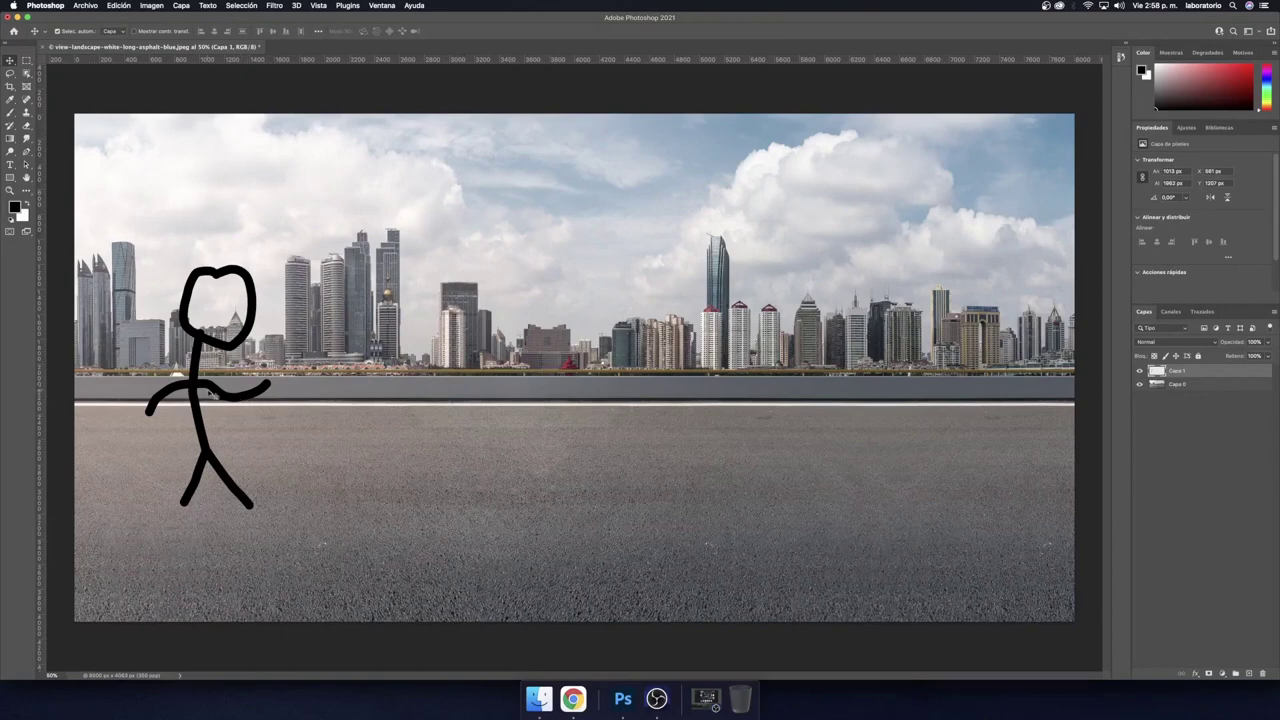
left_click_drag(201, 393, 971, 368)
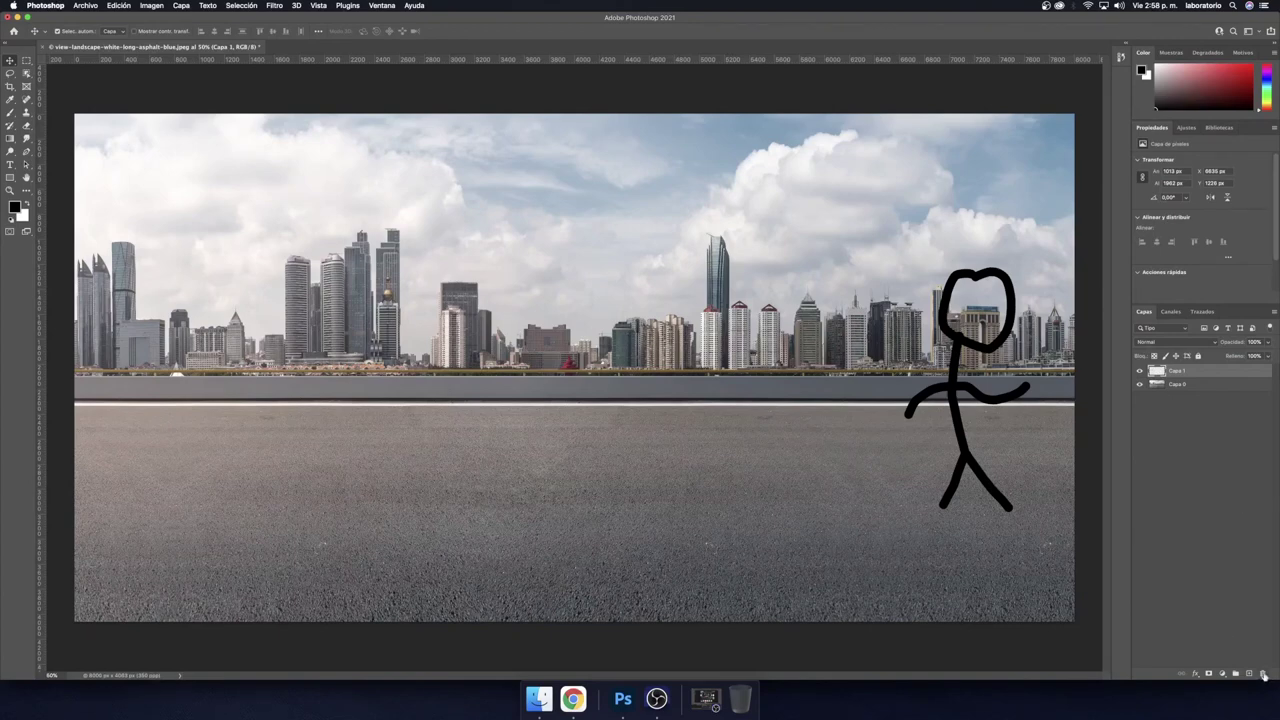
left_click(1263, 675)
left_click(731, 223)
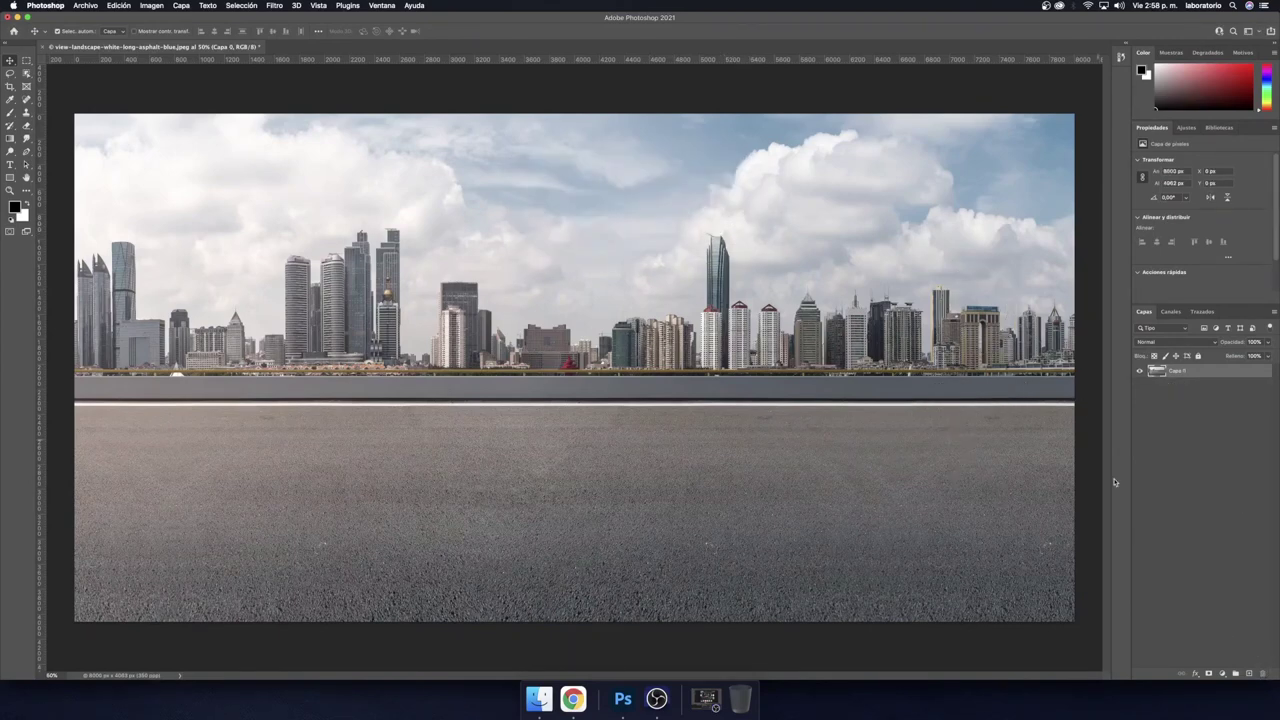
- Add a new empty Capa 1 and realign the photo layer to fill the canvas
left_click(1250, 674)
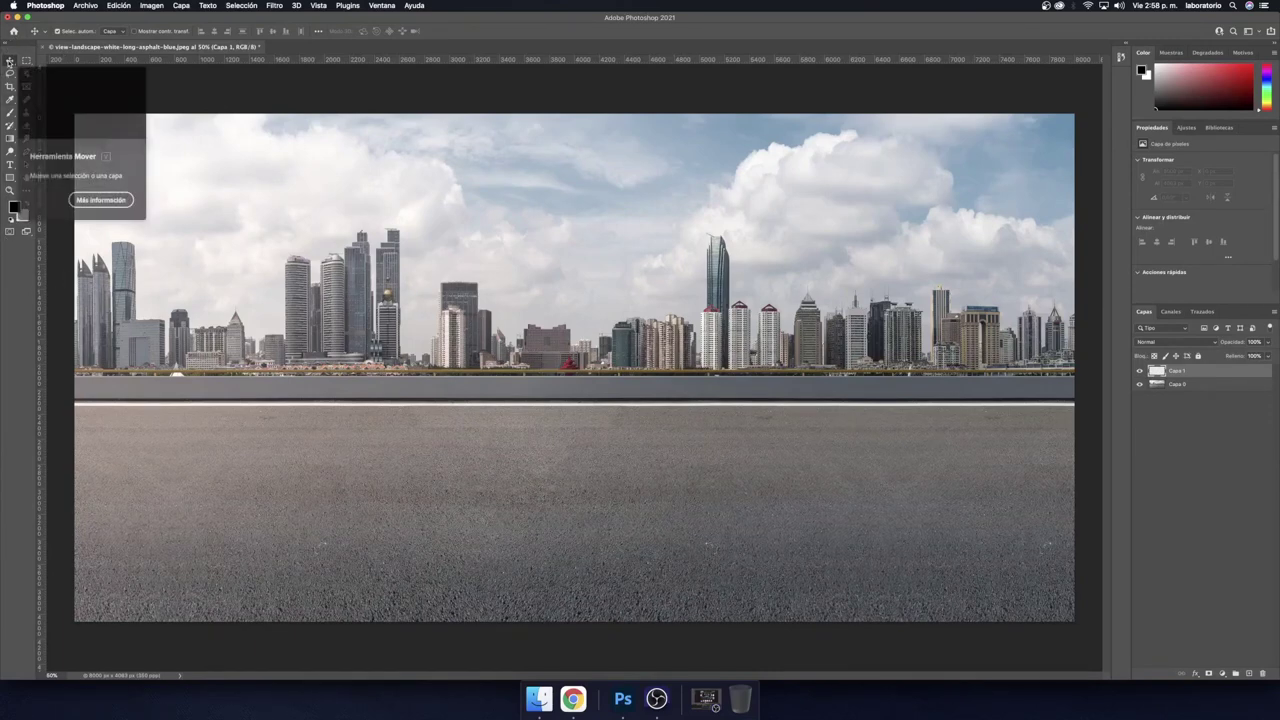
left_click_drag(274, 297, 265, 290)
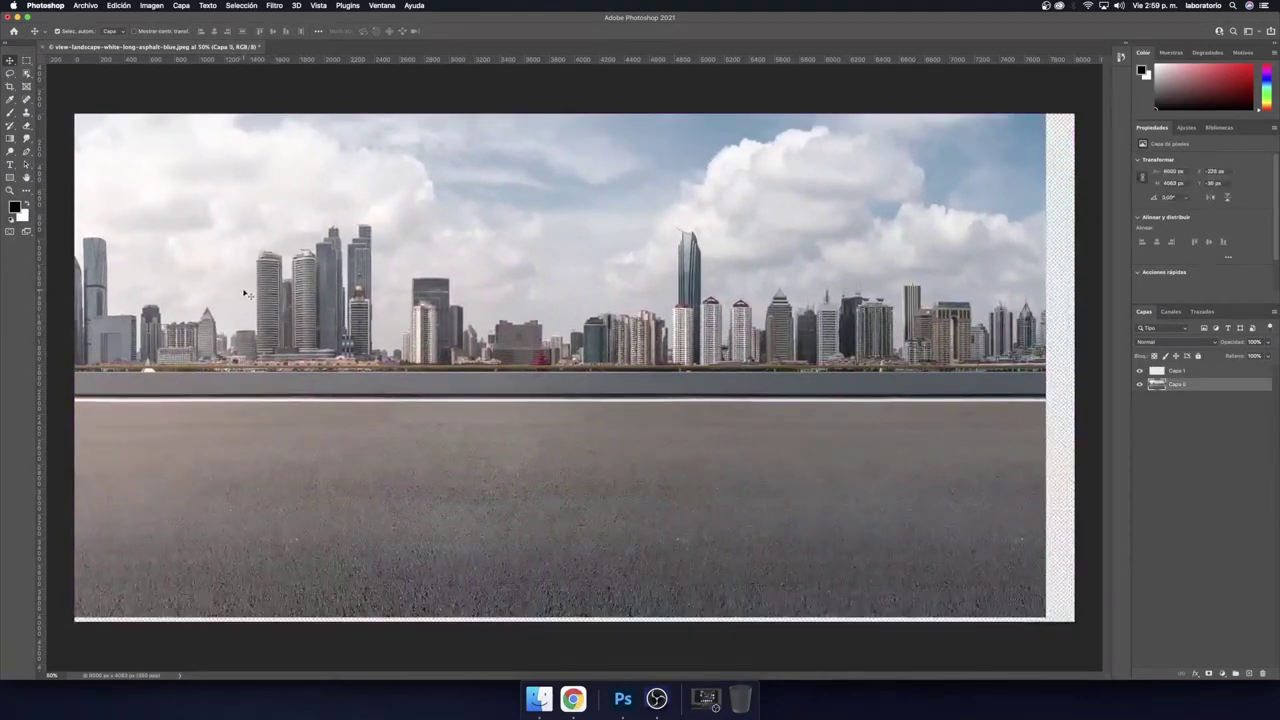
left_click_drag(265, 281, 250, 245)
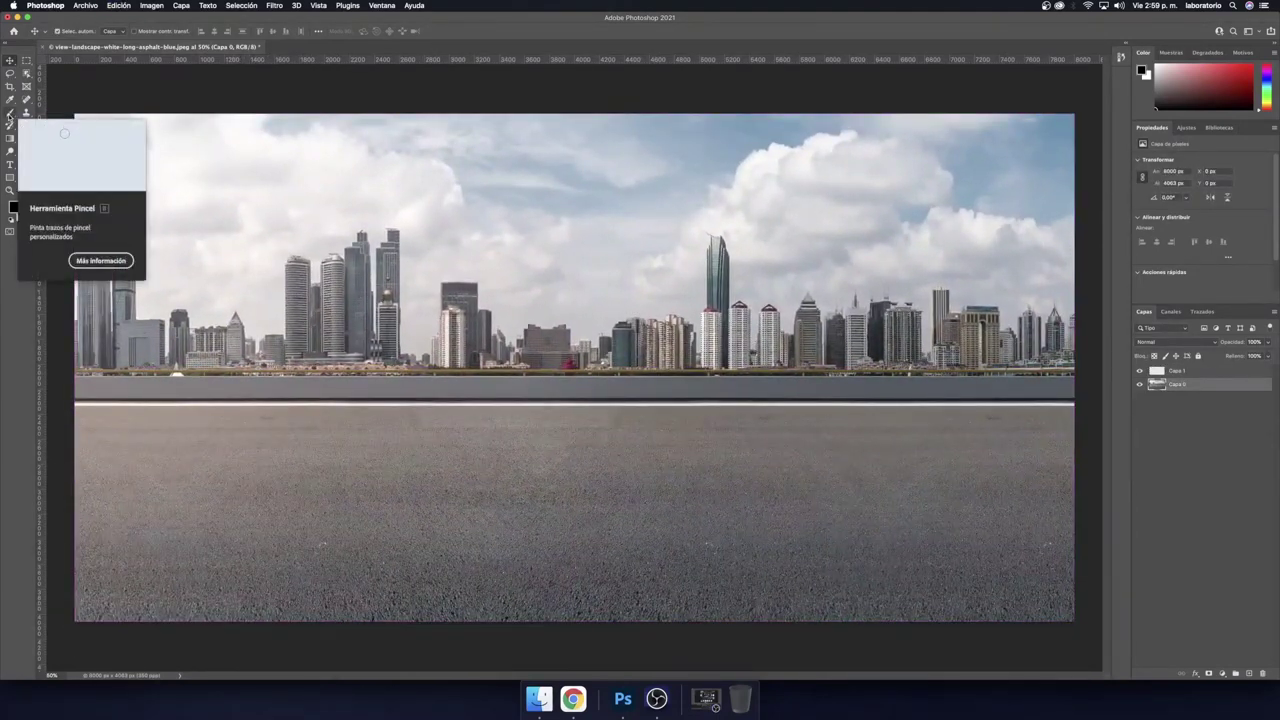
- Paint a thin black curve over the skyline with a 21 px brush on the new layer
left_click(10, 113)
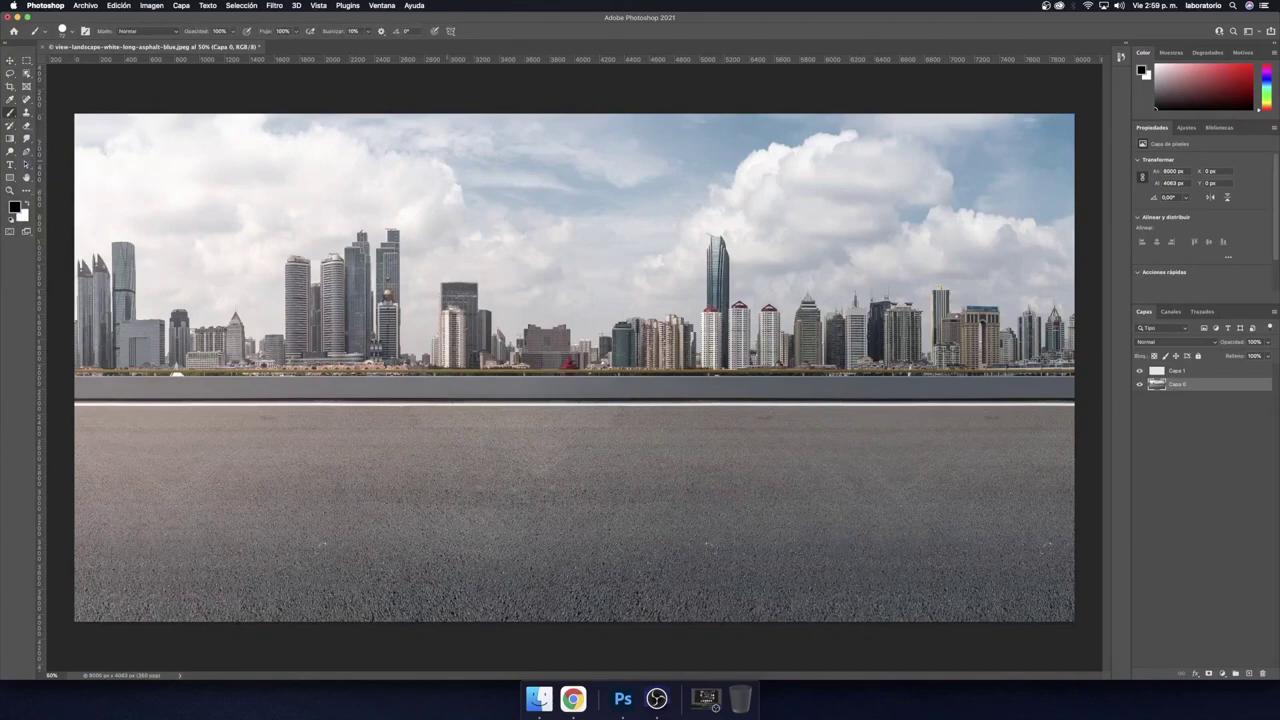
left_click(1175, 369)
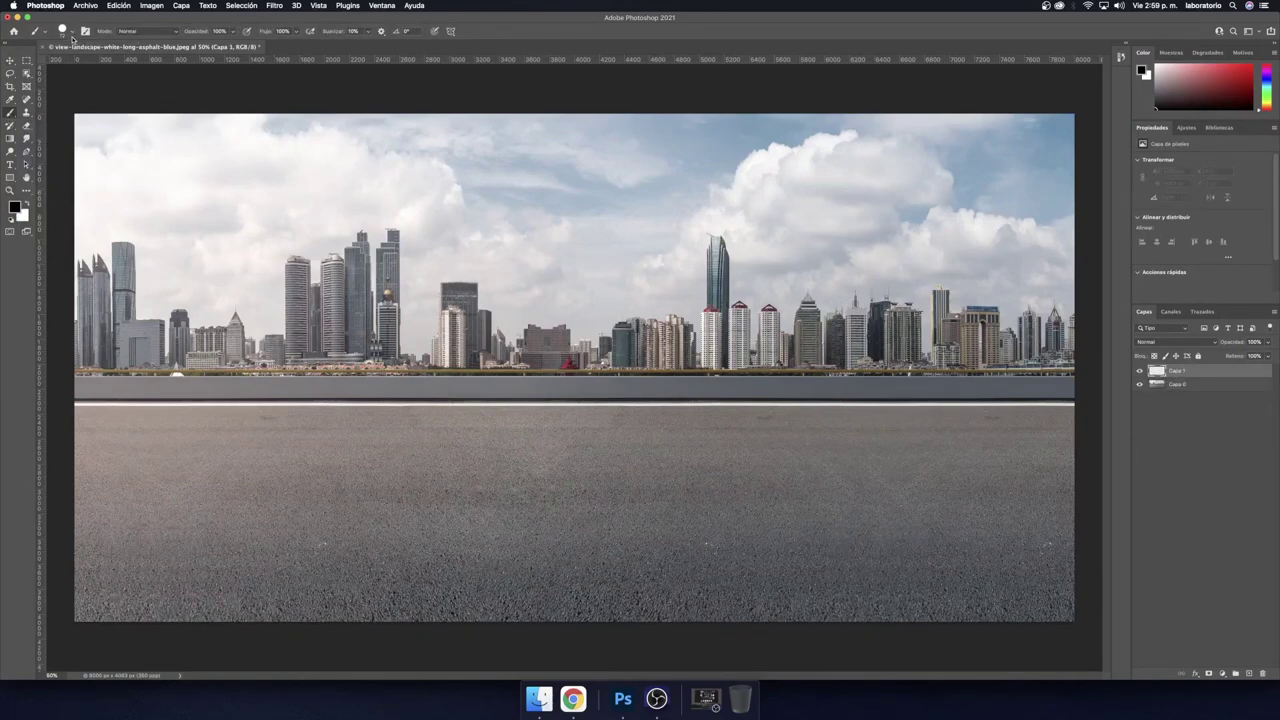
left_click(72, 33)
left_click_drag(81, 63, 62, 65)
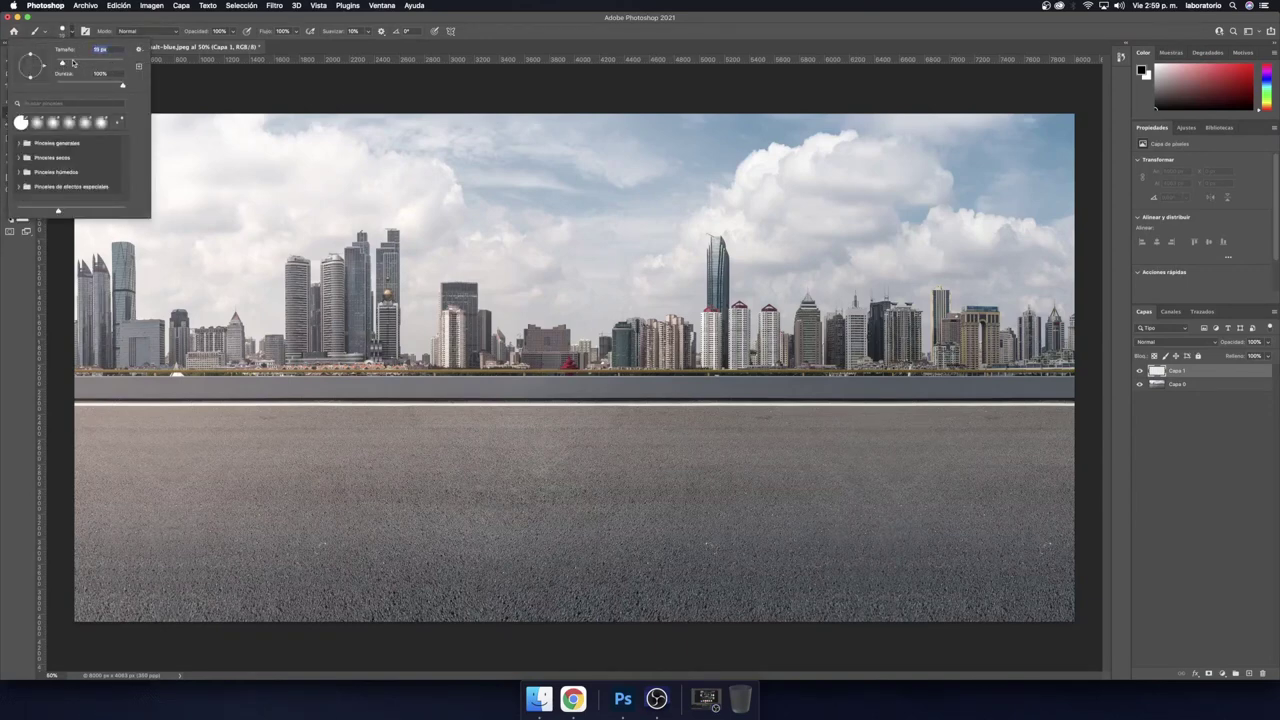
left_click_drag(344, 245, 431, 462)
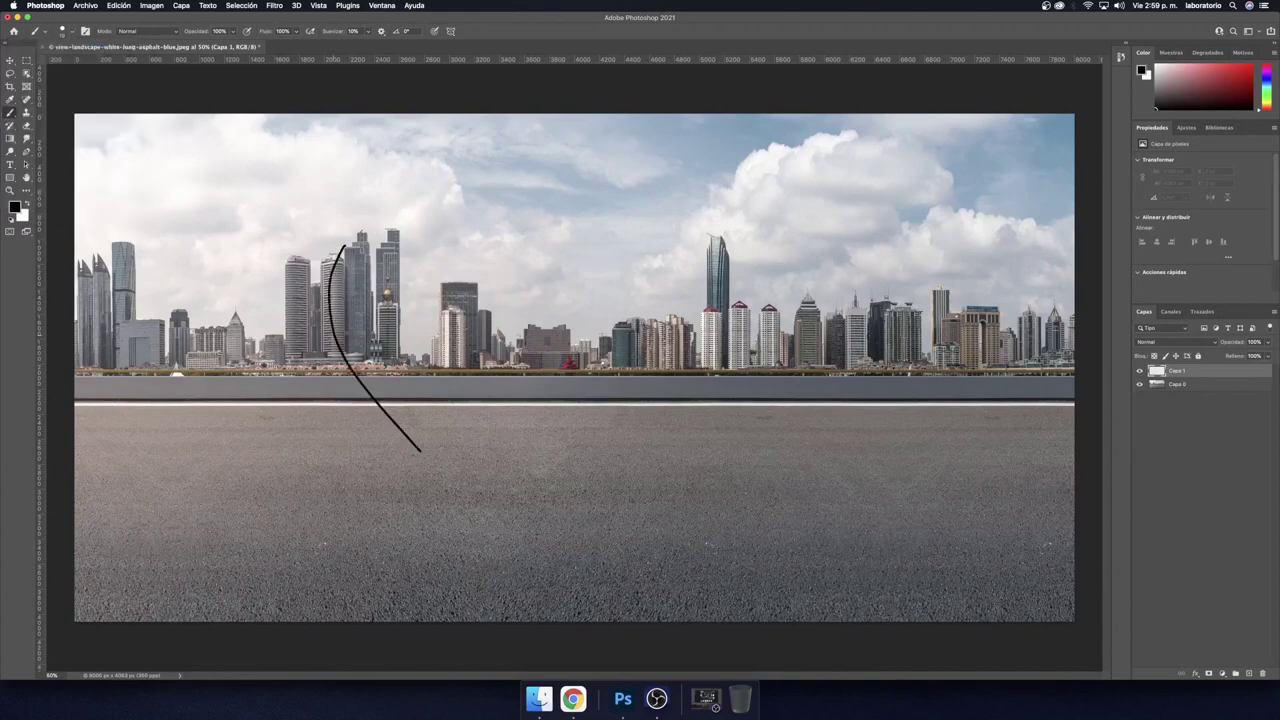
- Soften the brush hardness and paint a second thin black curve
left_click(78, 34)
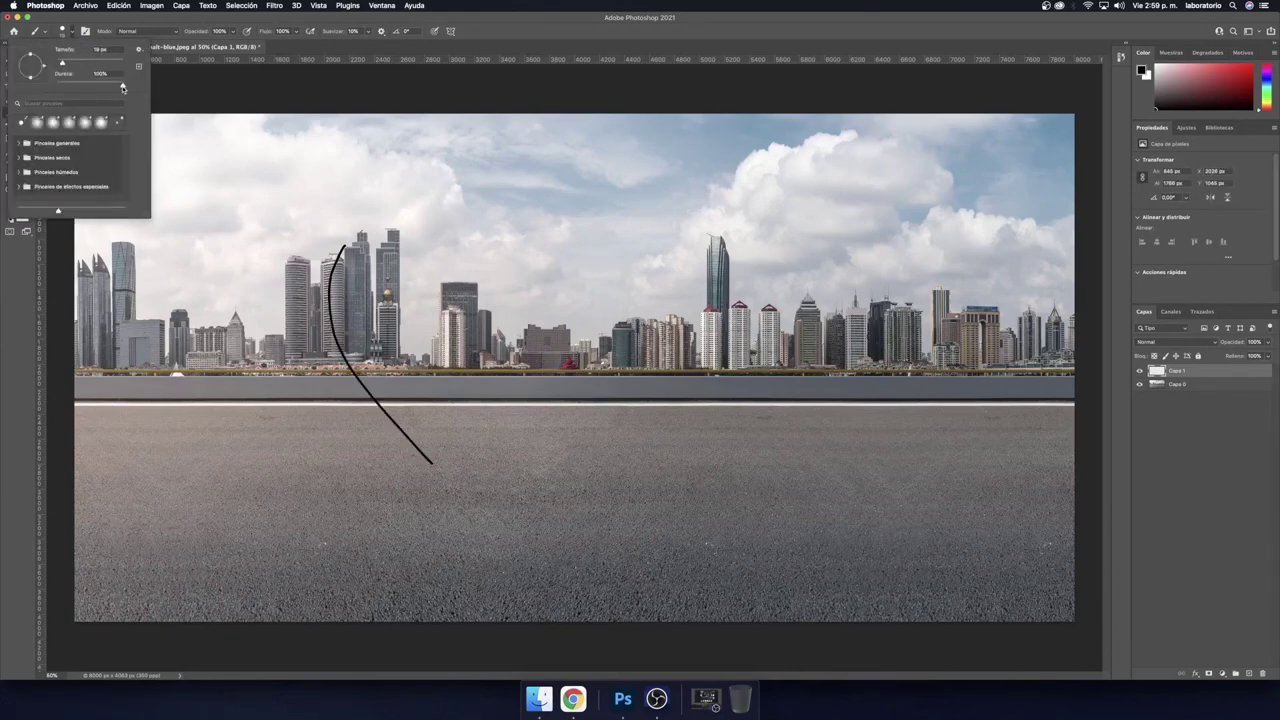
left_click_drag(122, 88, 55, 90)
key("Return")
left_click_drag(418, 207, 486, 392)
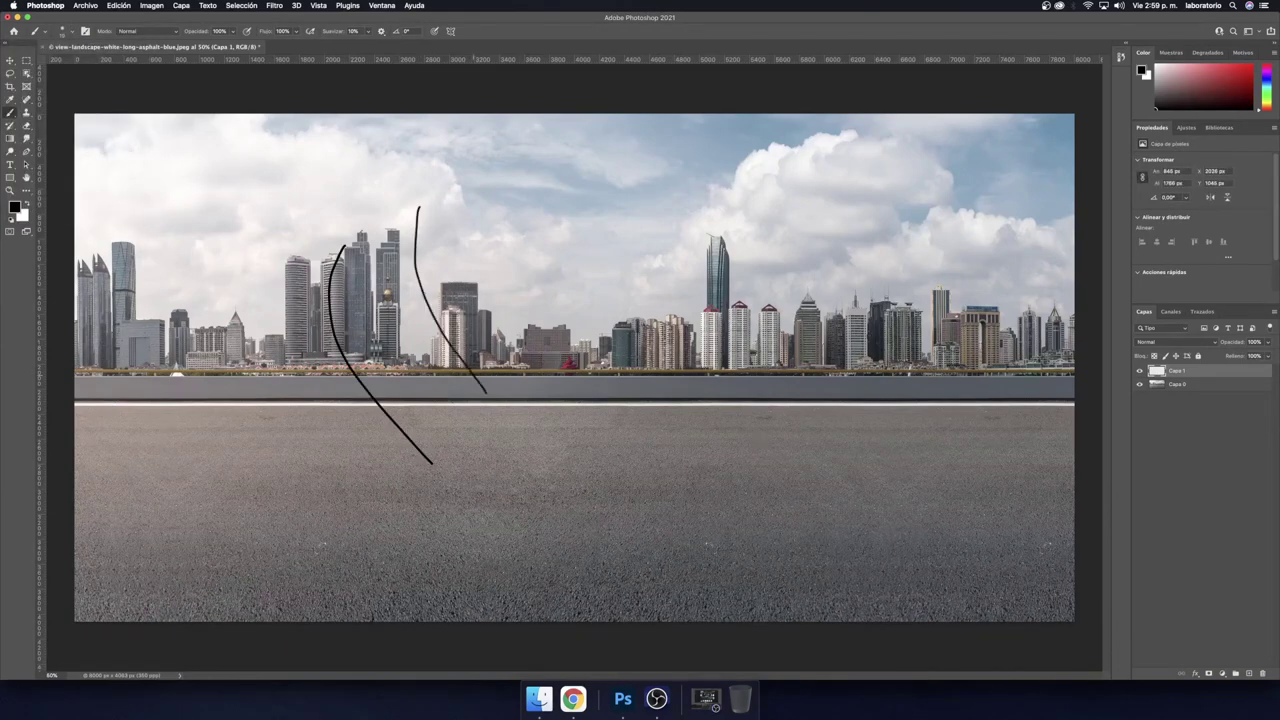
- Enlarge the brush and paint a thick, soft black vertical stroke
right_click(503, 320)
left_click_drag(551, 337, 592, 340)
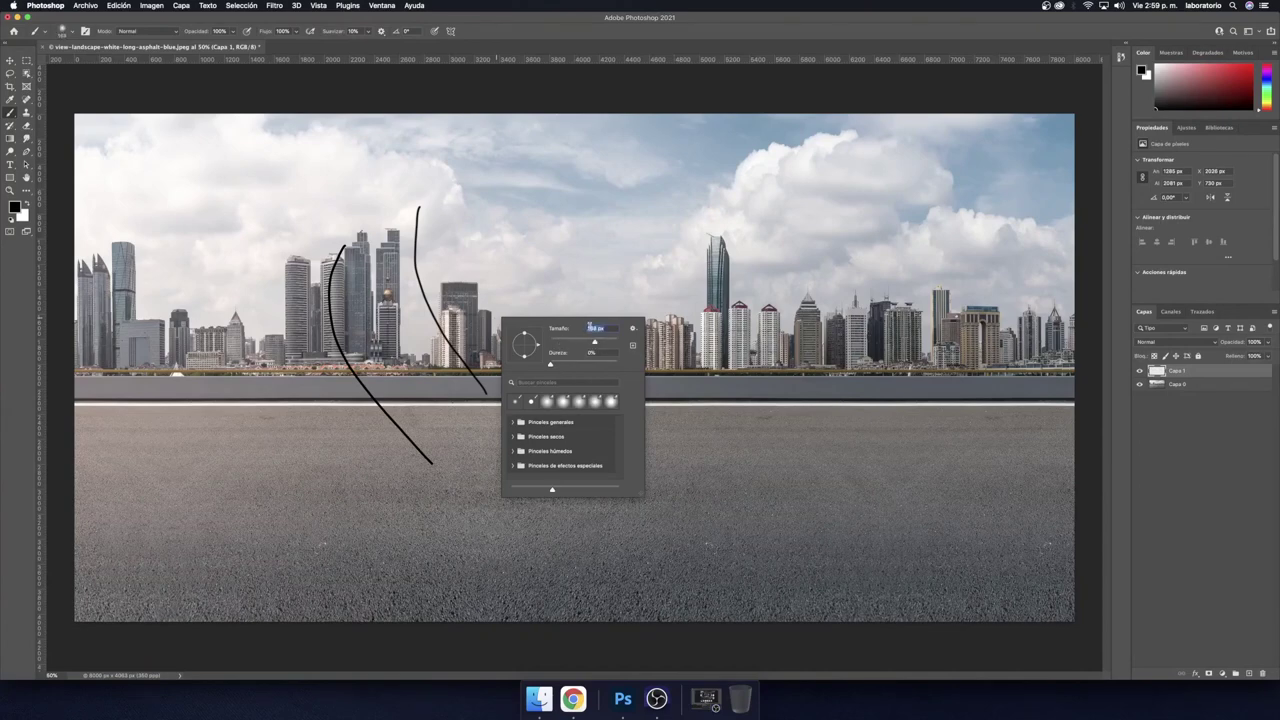
key("Return")
left_click_drag(591, 200, 632, 464)
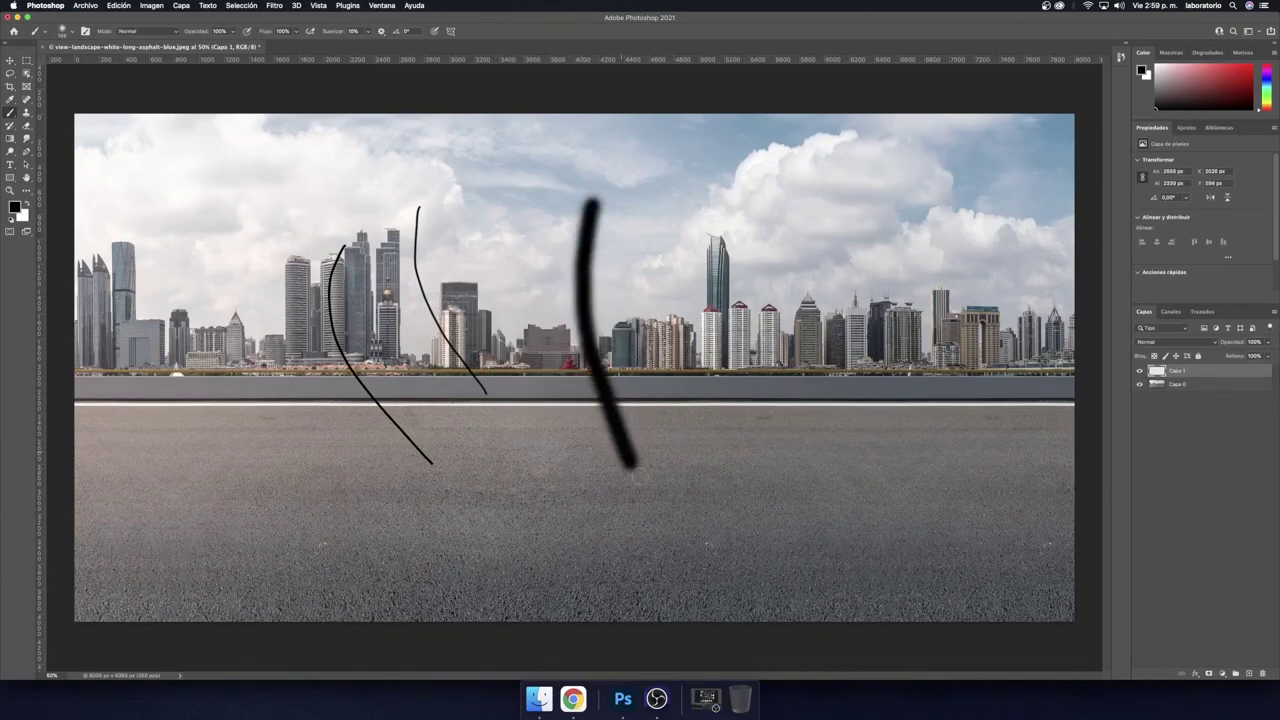
- Set the foreground colour to blue and paint a thick diagonal stroke across the skyline
left_click(14, 207)
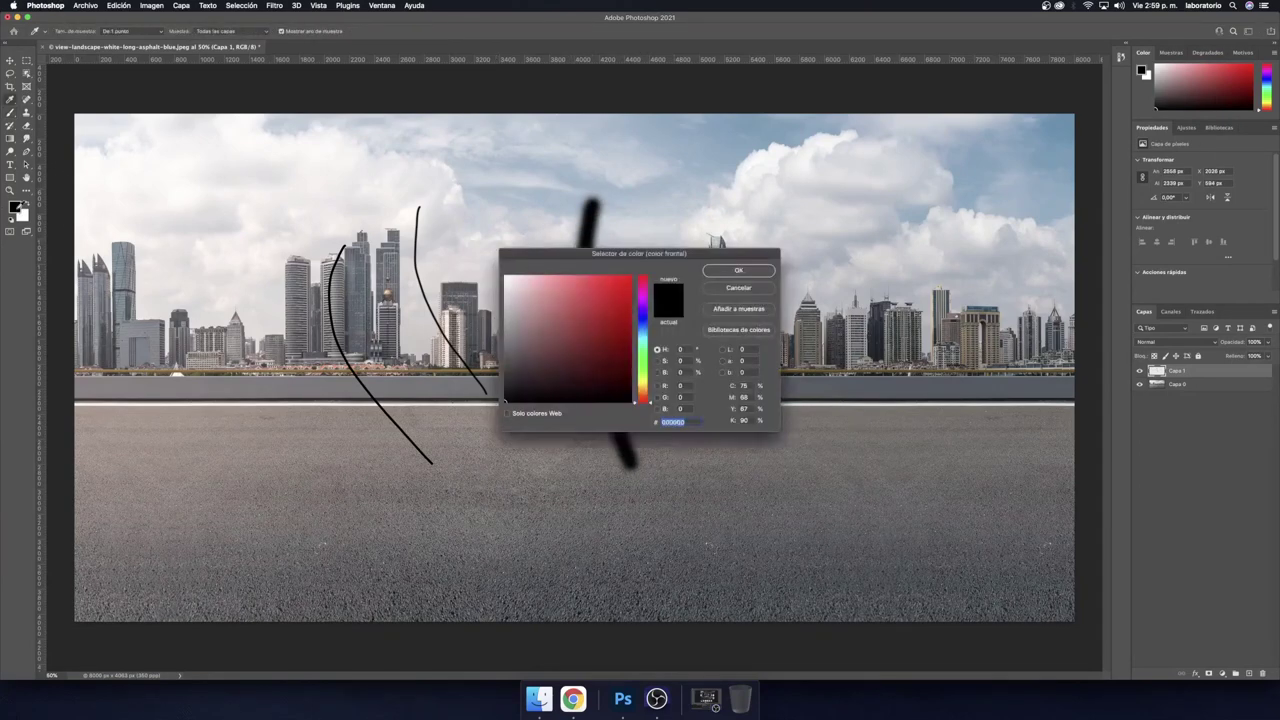
left_click(632, 274)
left_click_drag(641, 402, 641, 316)
left_click(708, 272)
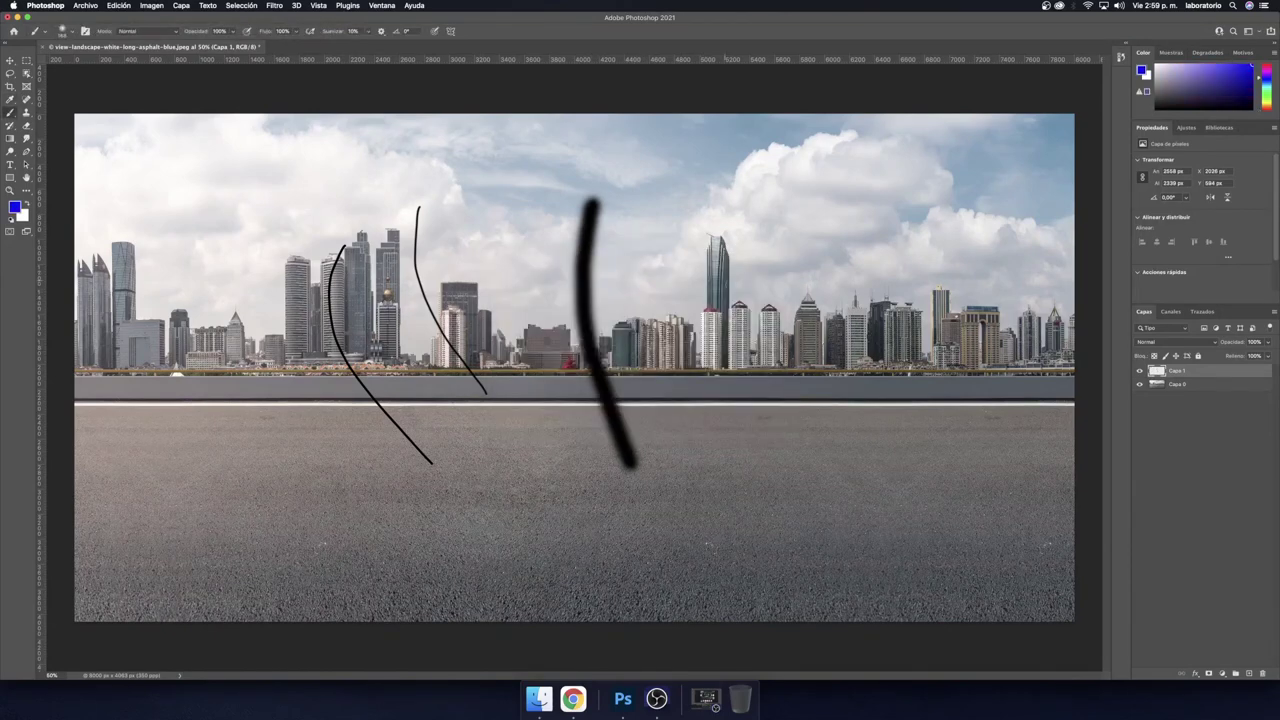
mouse_move(748, 291)
left_mouse_down()
mouse_move(490, 350)
mouse_move(268, 446)
left_mouse_up()
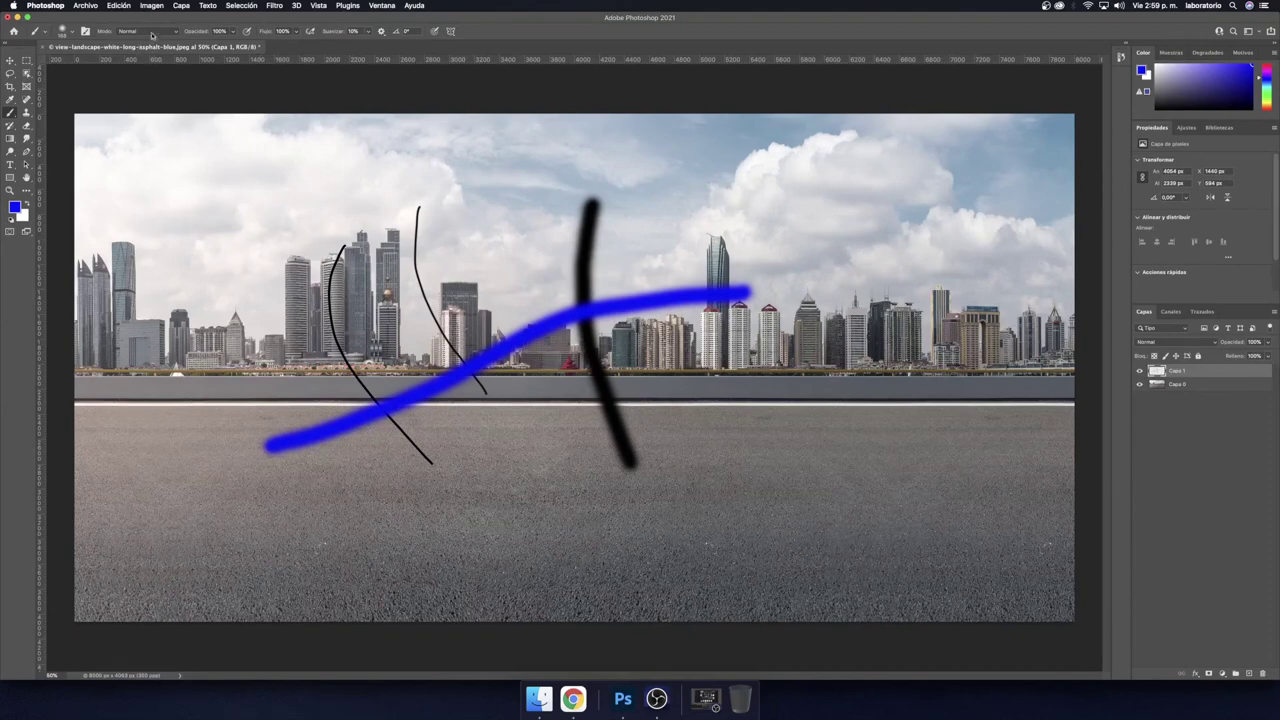
- Lower brush opacity to 39% and paint a faint blue curve at the left
left_click(234, 32)
left_click_drag(234, 46, 206, 46)
mouse_move(220, 245)
left_mouse_down()
mouse_move(300, 525)
mouse_move(326, 543)
left_mouse_up()
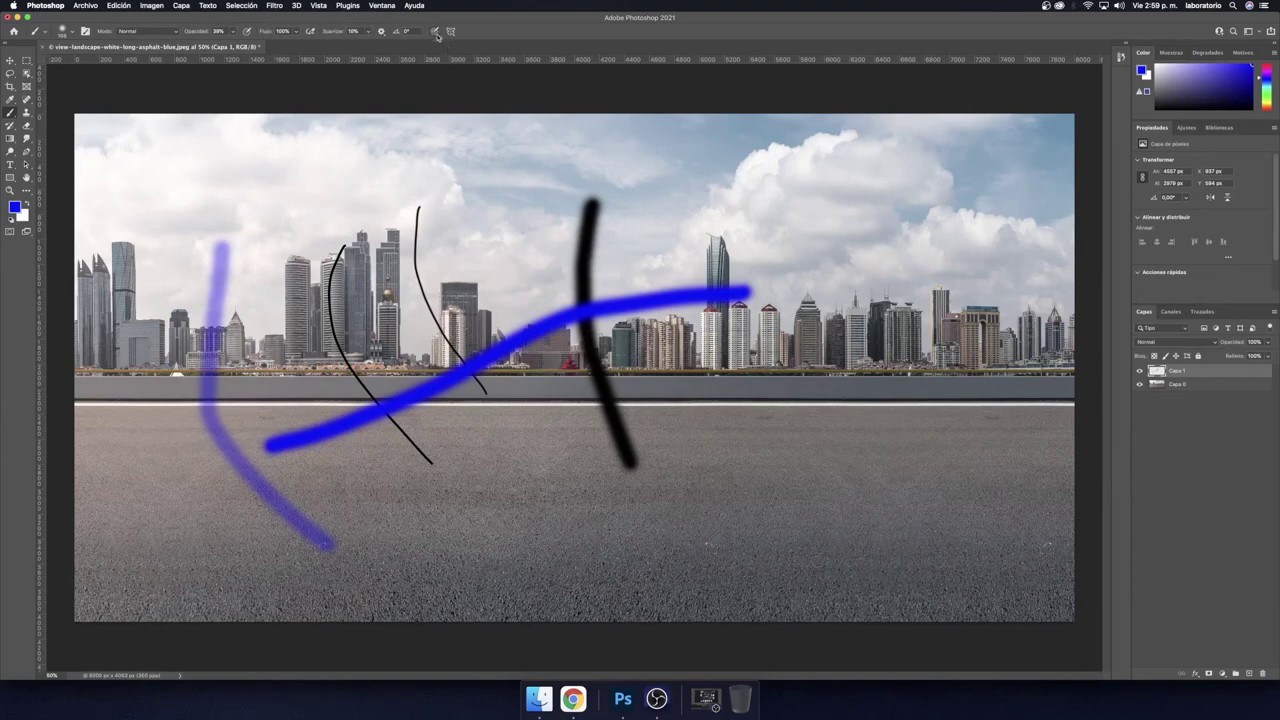
left_click(26, 127)
- Enlarge the eraser and trim the faint blue curve's upper end and lower part
right_click(308, 229)
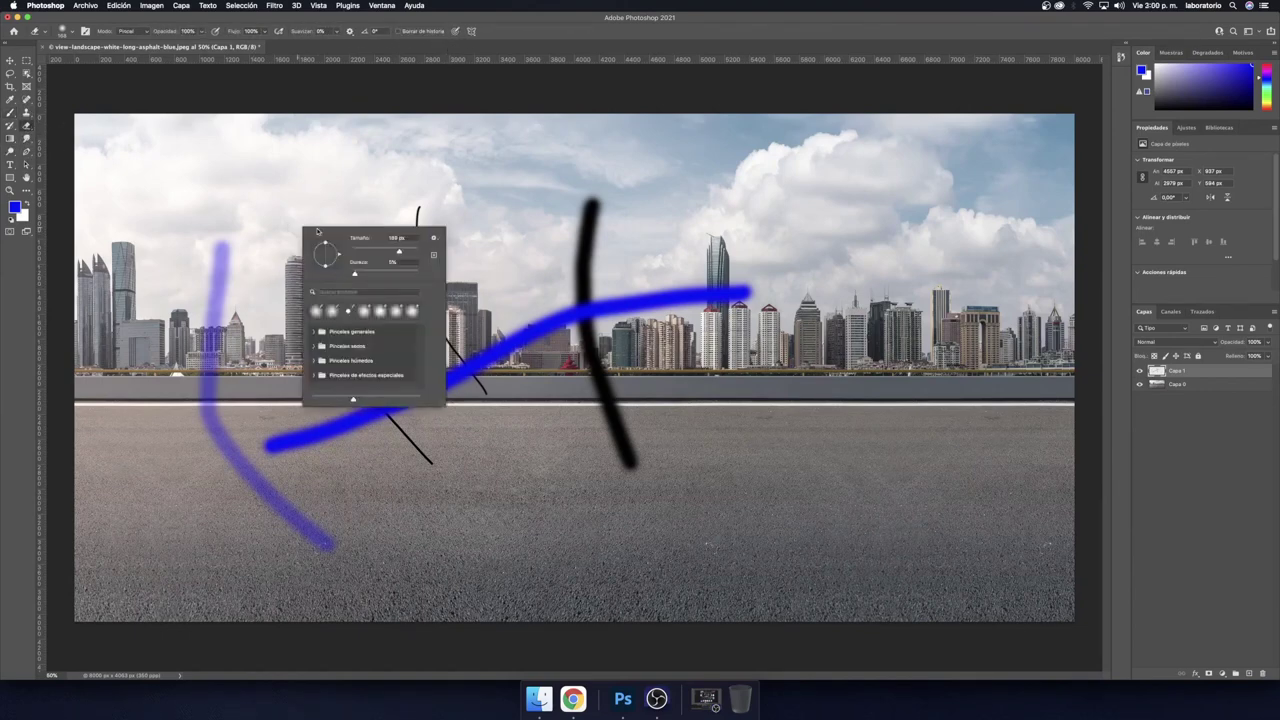
mouse_move(400, 253)
left_mouse_down()
mouse_move(419, 252)
mouse_move(393, 252)
mouse_move(418, 273)
left_mouse_up()
left_click(459, 99)
left_click_drag(226, 244, 208, 362)
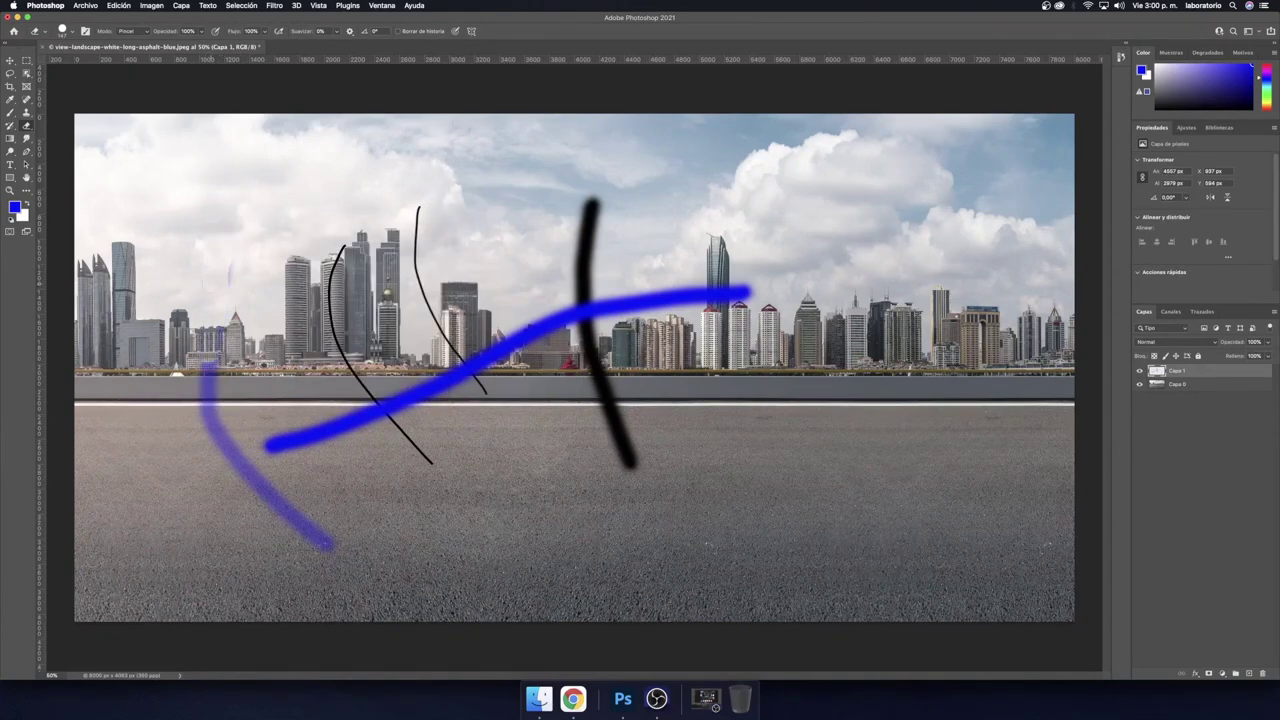
mouse_move(220, 285)
left_mouse_down()
mouse_move(234, 458)
mouse_move(266, 502)
left_mouse_up()
left_click_drag(318, 540, 334, 552)
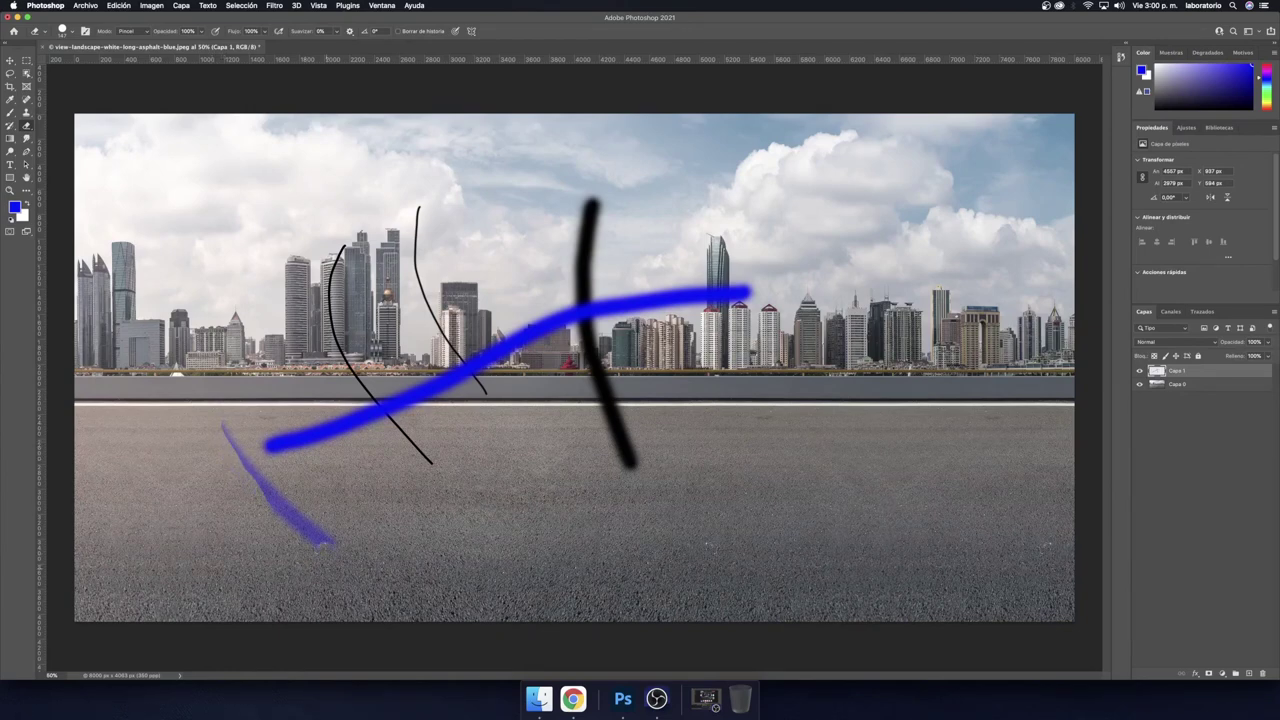
- Erase gaps through the black and blue strokes, clearing the patch where they cross
left_click_drag(600, 210, 575, 252)
left_click_drag(338, 250, 395, 415)
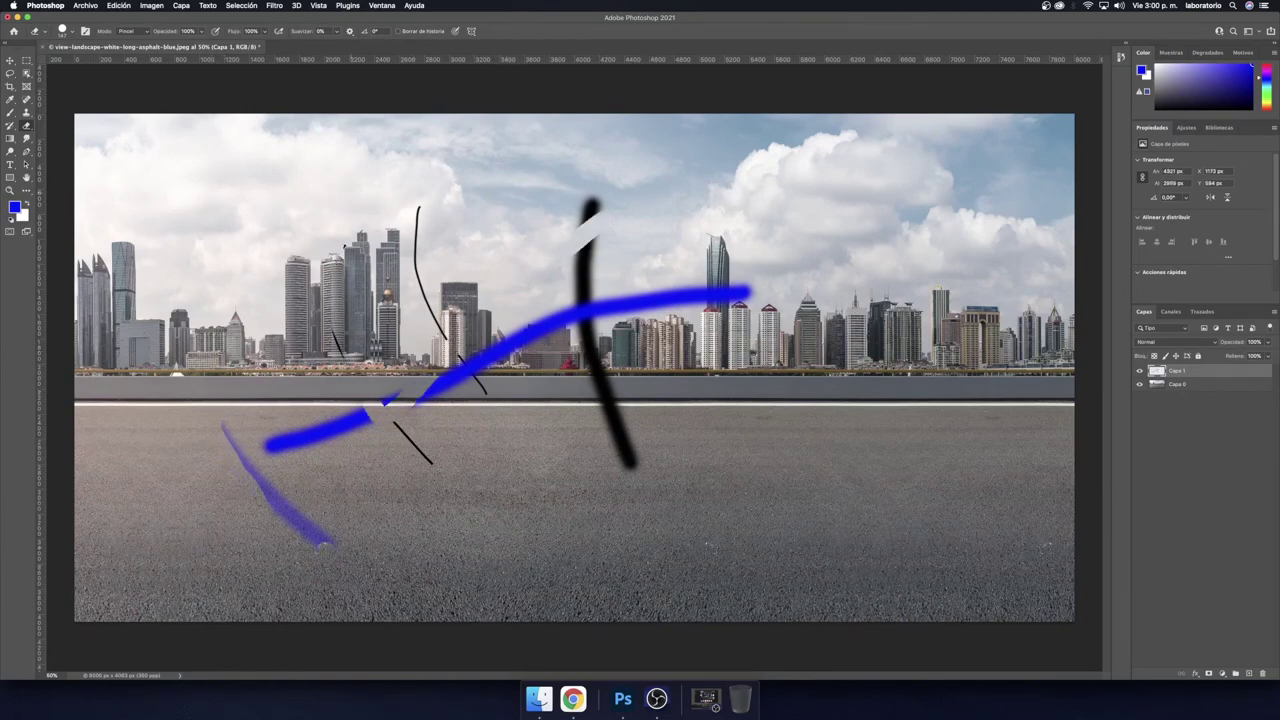
left_click_drag(292, 440, 282, 515)
left_click_drag(600, 345, 578, 362)
mouse_move(596, 284)
left_mouse_down()
mouse_move(548, 334)
mouse_move(586, 344)
left_mouse_up()
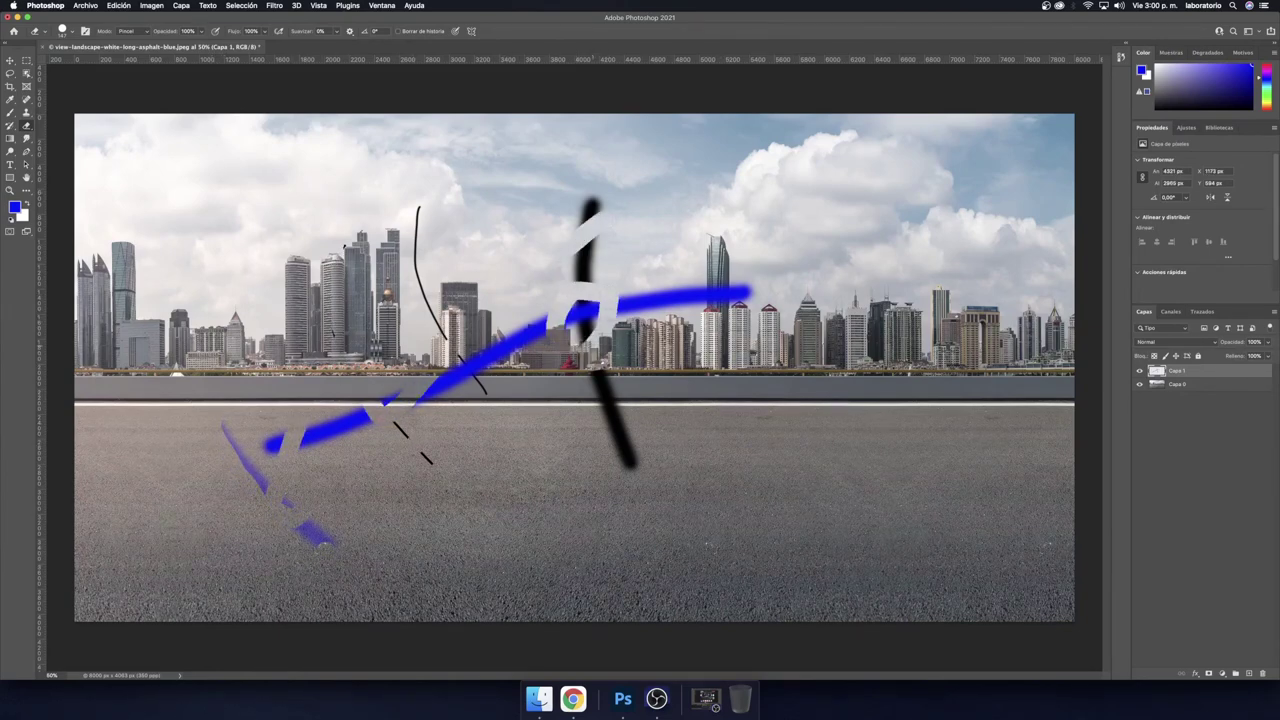
- Select the strokes with a large elliptical marquee and shift them right
left_click(26, 61)
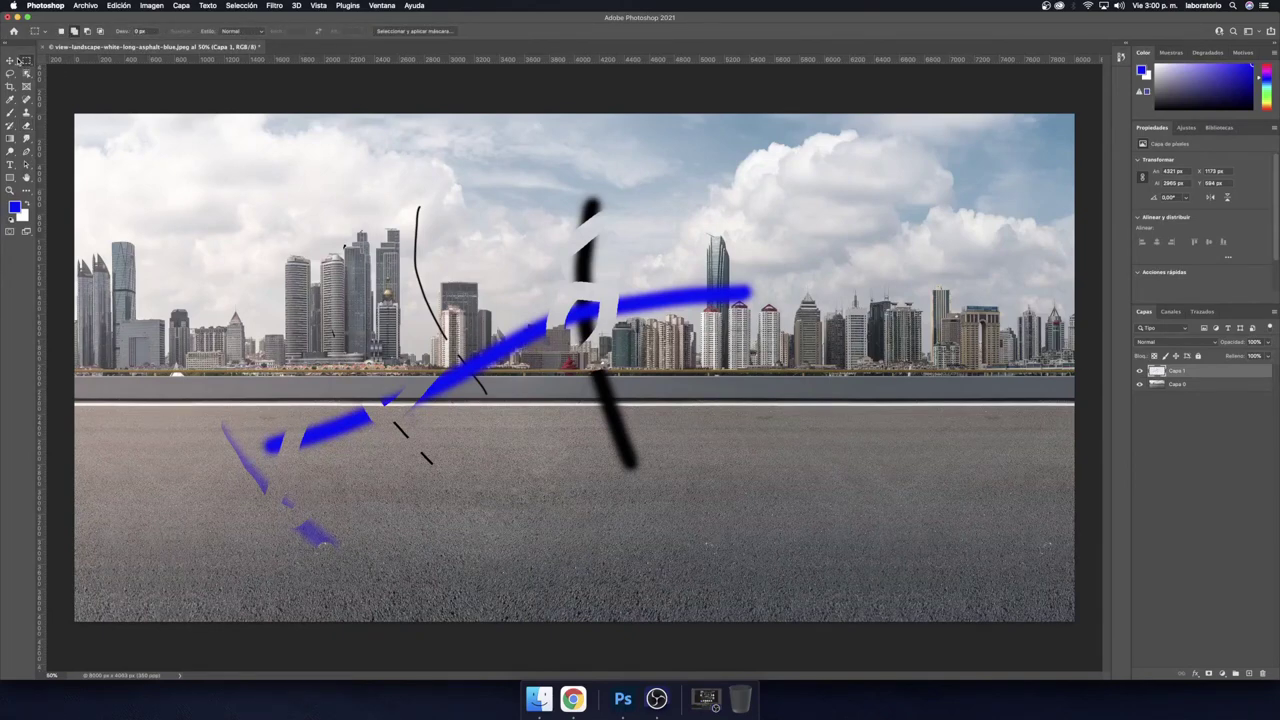
right_click(33, 66)
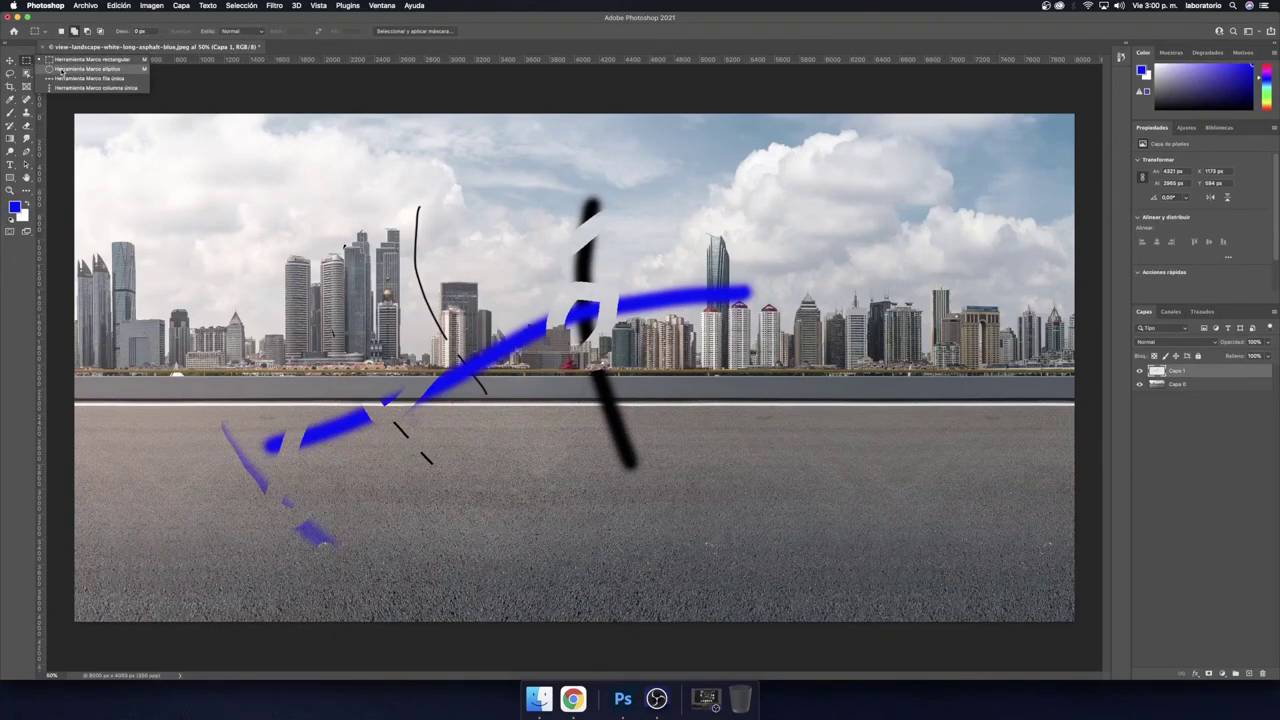
left_click(61, 71)
left_click_drag(175, 173, 815, 591)
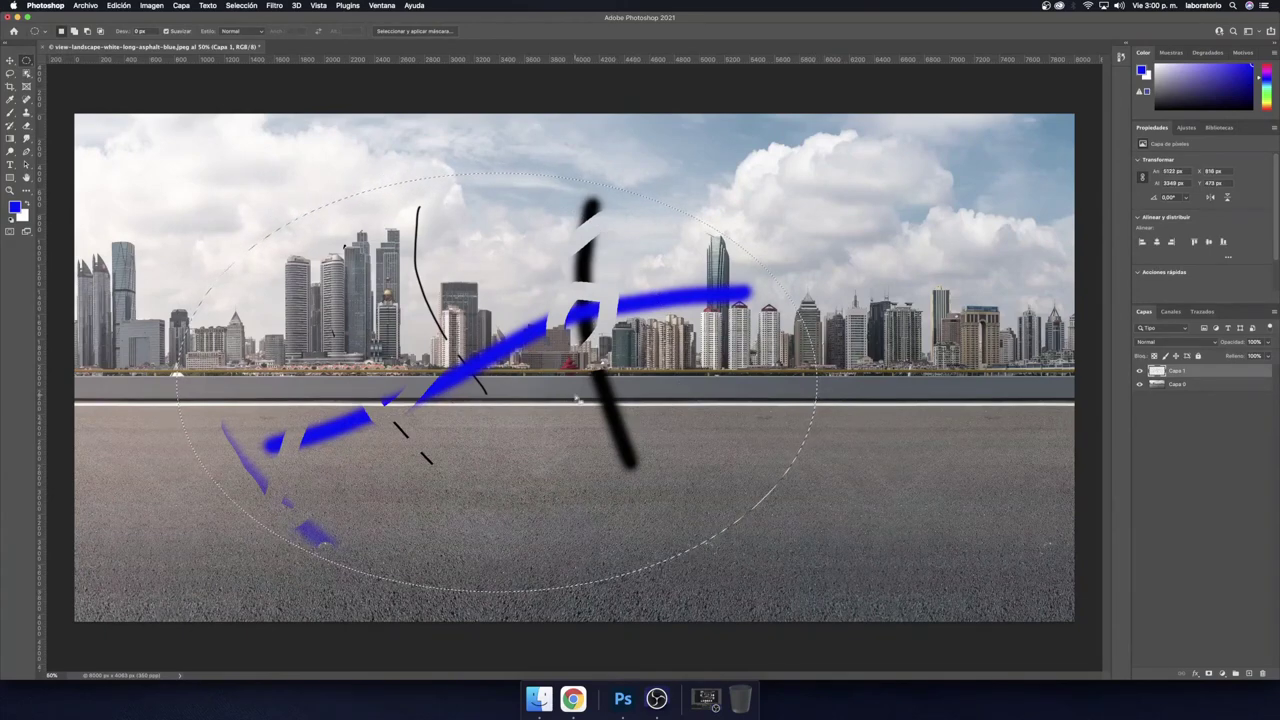
key("v")
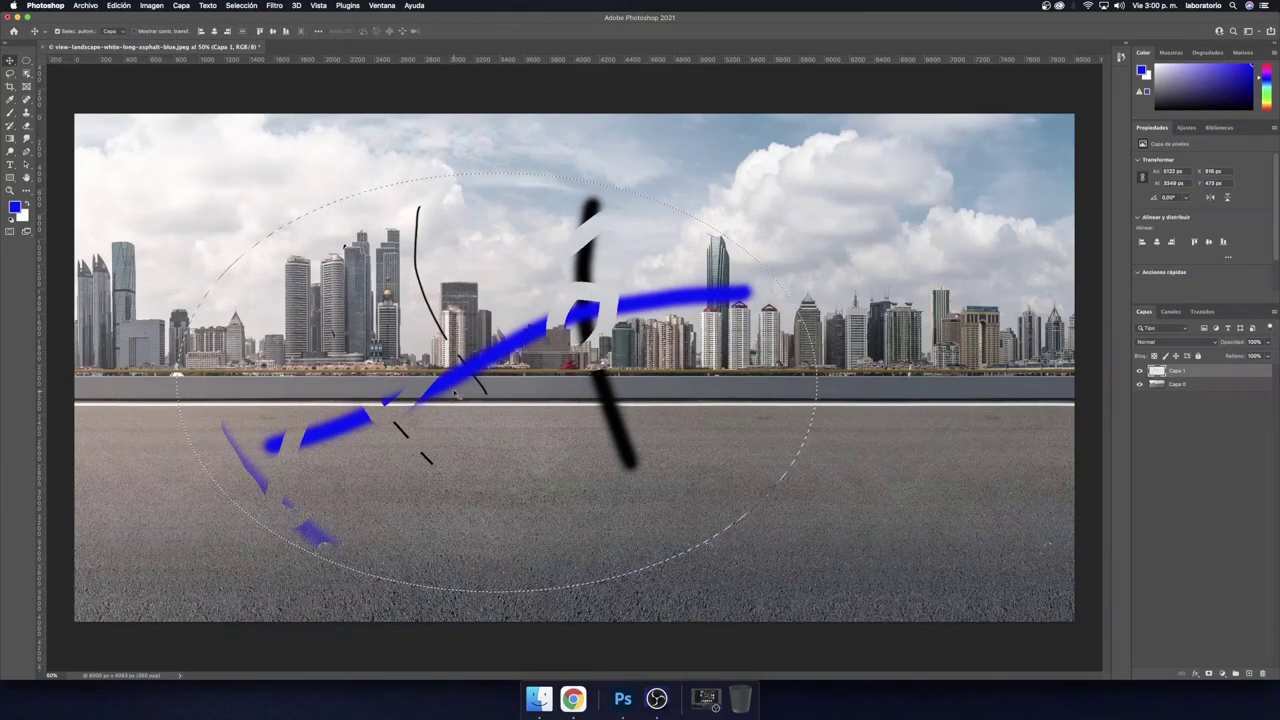
left_click_drag(445, 390, 614, 368)
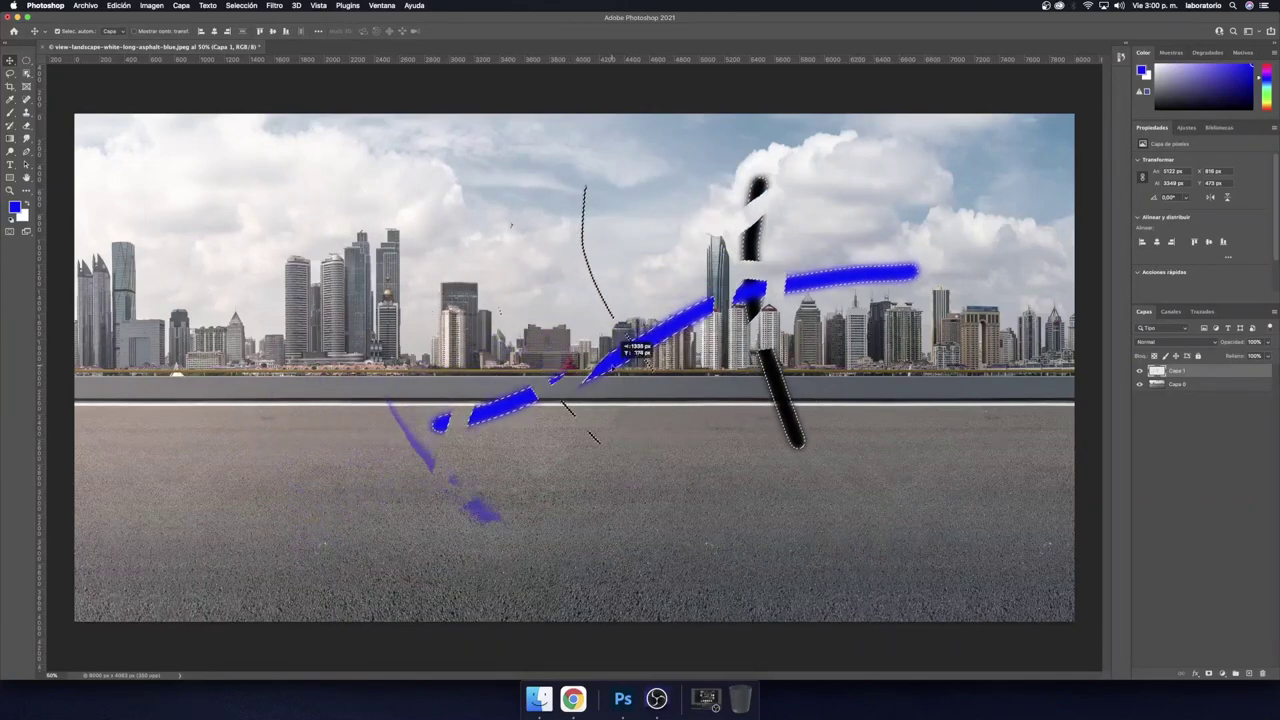
- Rotate and stretch the strokes with Free Transform, cancel it, and undo to clear them
key("ctrl+t")
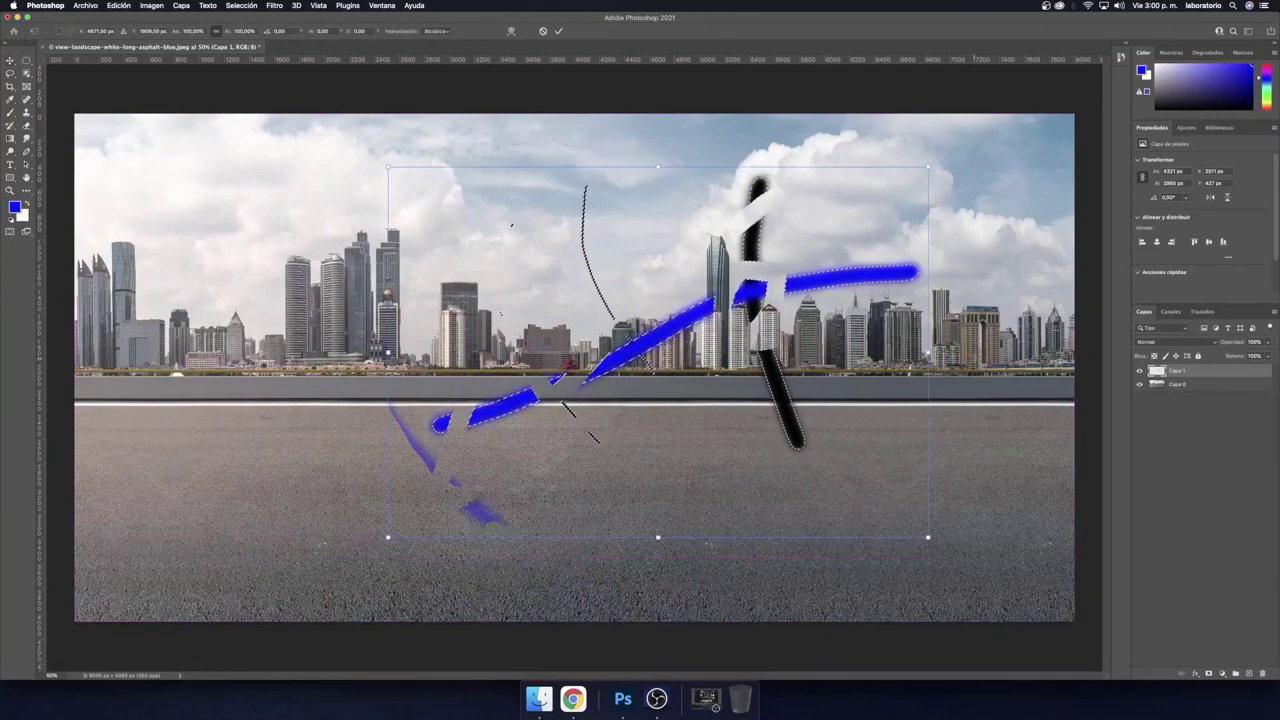
mouse_move(976, 341)
left_mouse_down()
mouse_move(975, 315)
mouse_move(718, 352)
mouse_move(607, 321)
left_mouse_up()
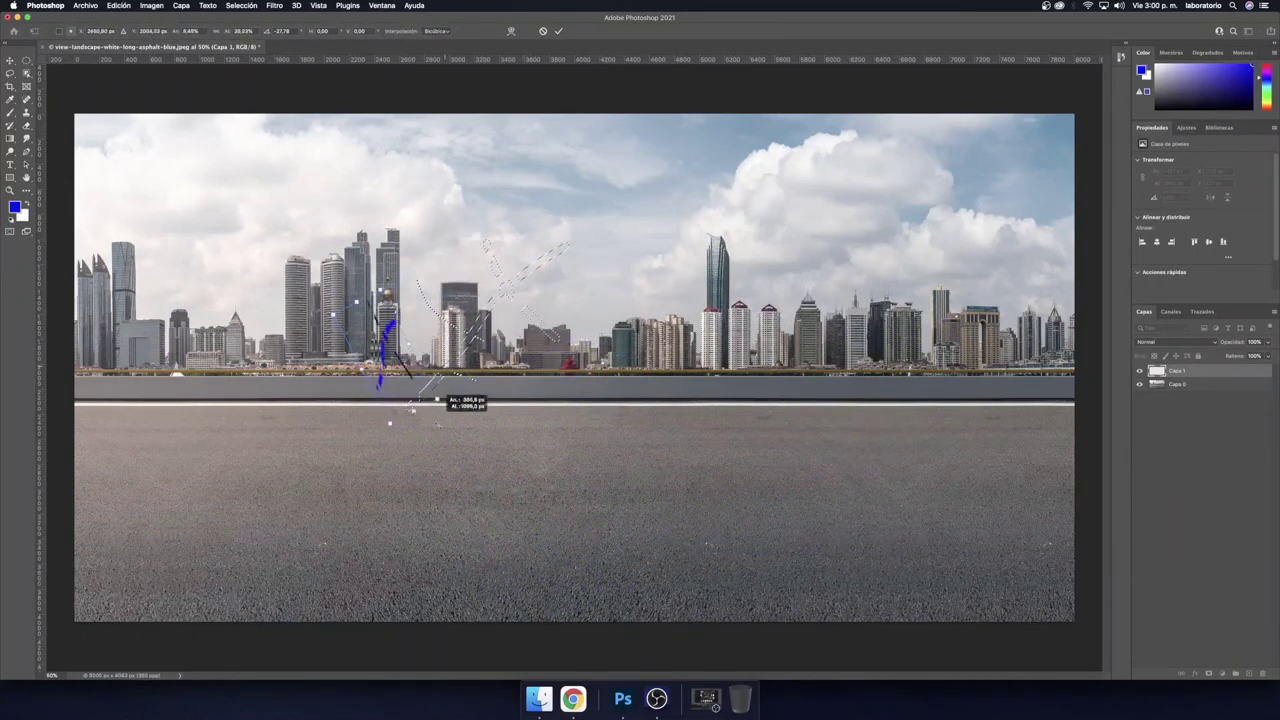
mouse_move(607, 321)
left_mouse_down()
mouse_move(690, 503)
mouse_move(828, 389)
left_mouse_up()
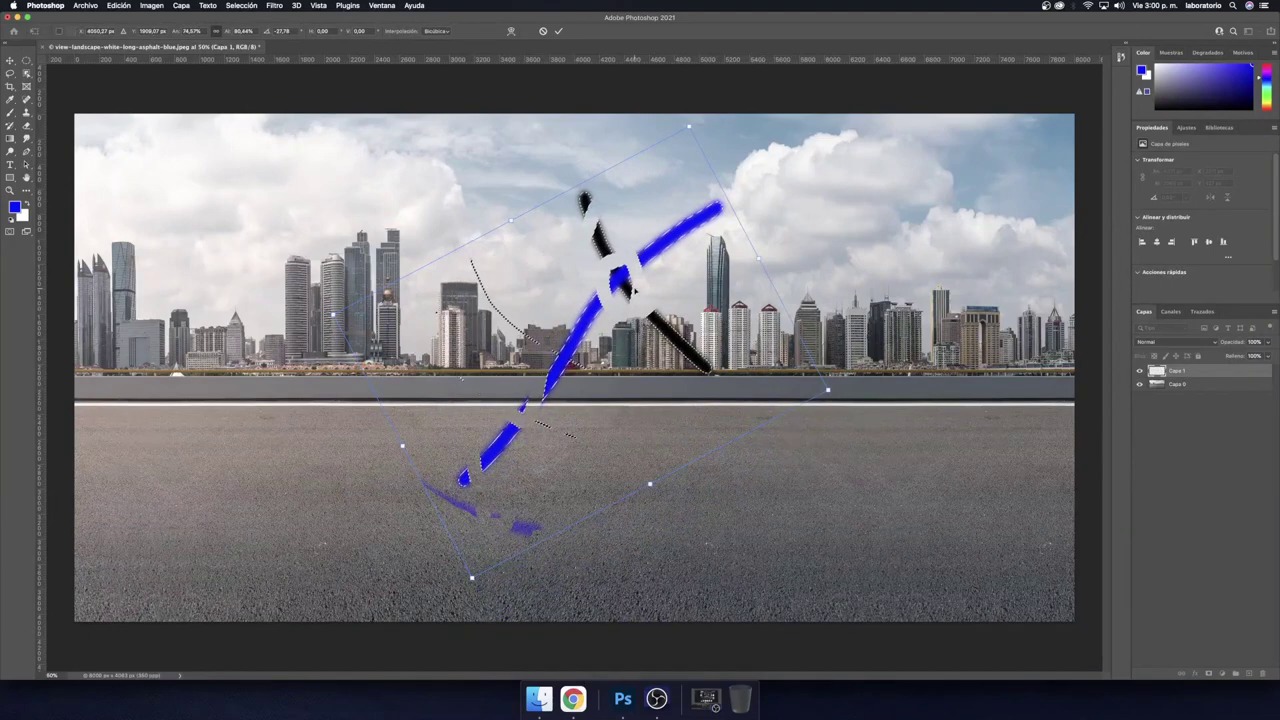
left_click(540, 31)
key("ctrl+z")
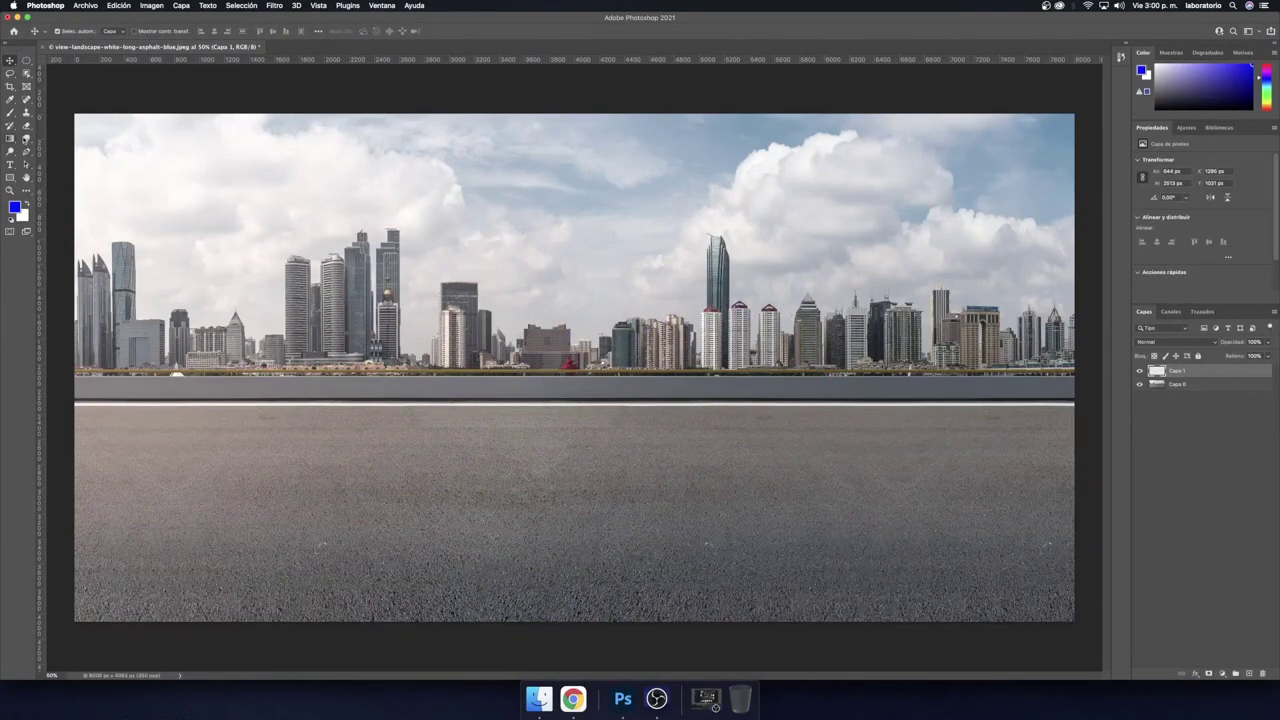
- Fill an elliptical selection over the left skyline with white, then deselect
left_click_drag(12, 139, 38, 151)
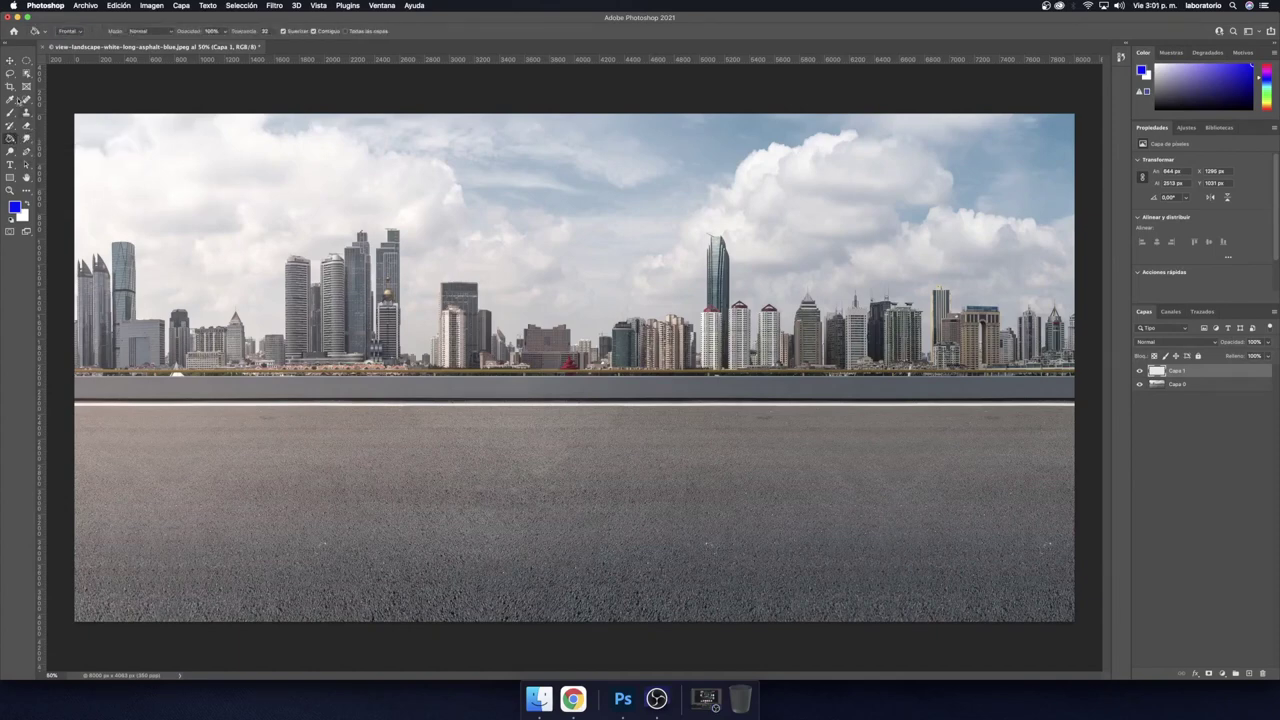
left_click(26, 61)
left_click_drag(320, 172, 595, 440)
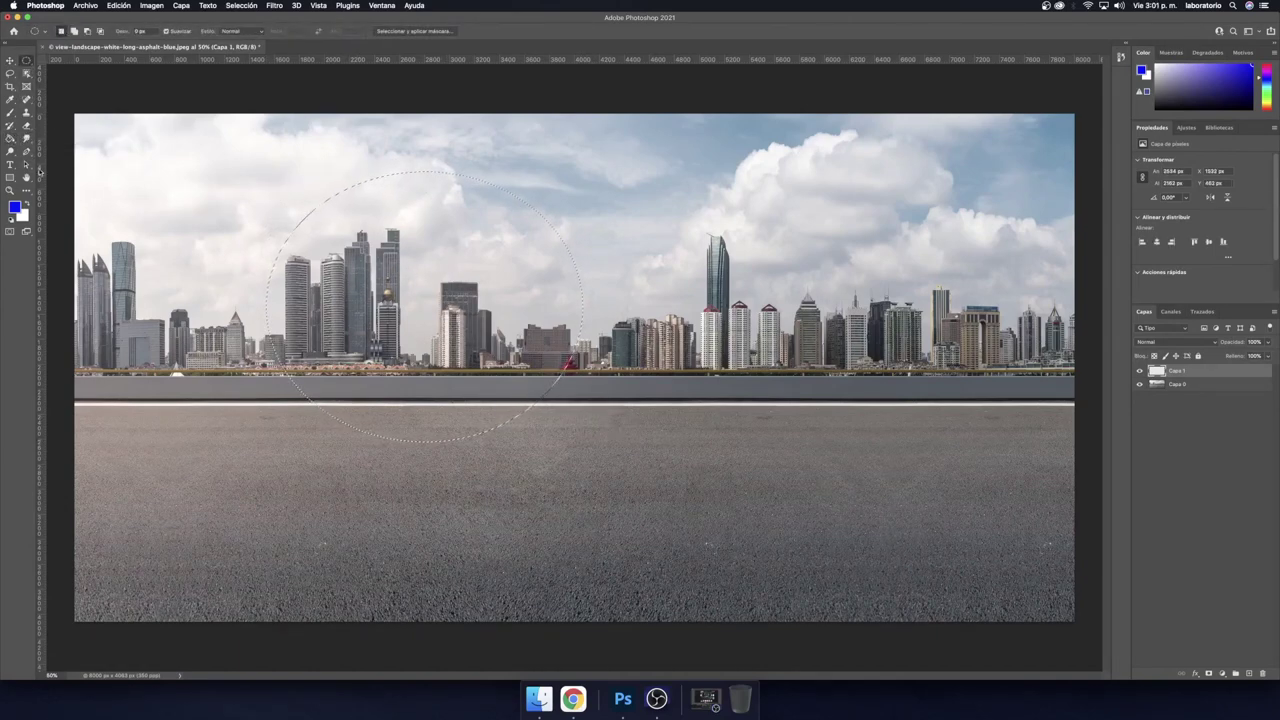
left_click(26, 204)
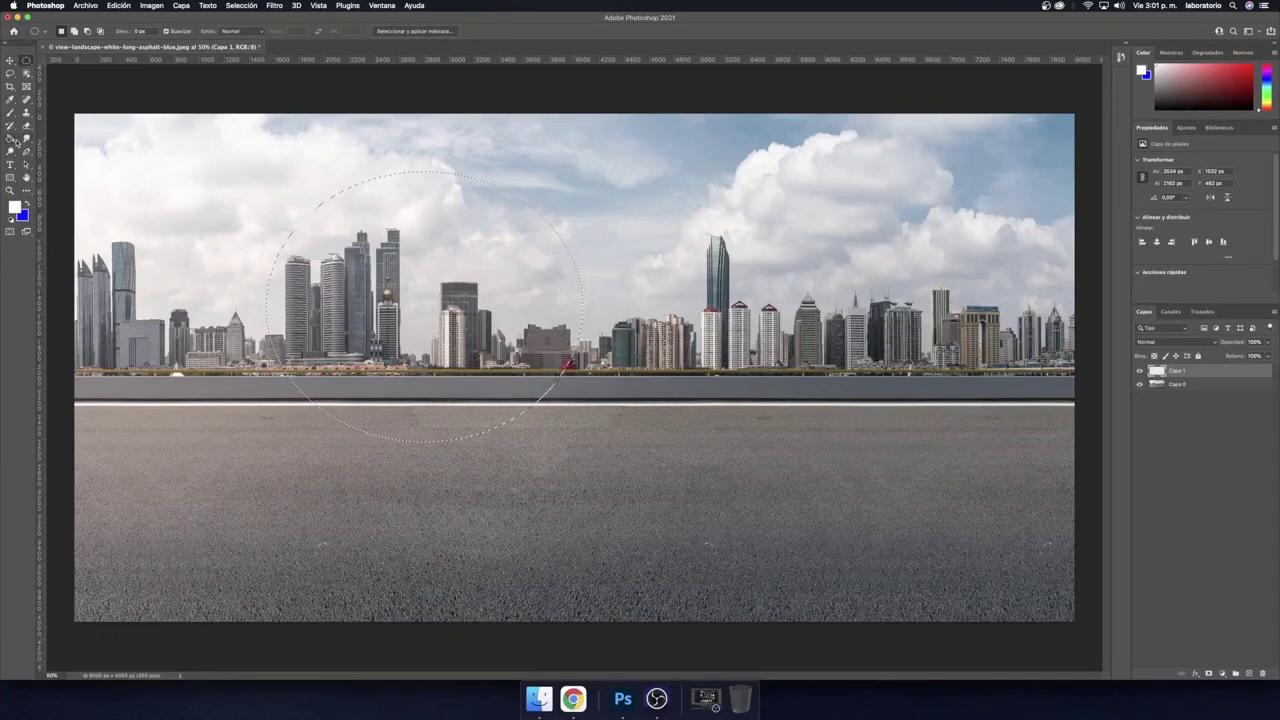
left_click(10, 139)
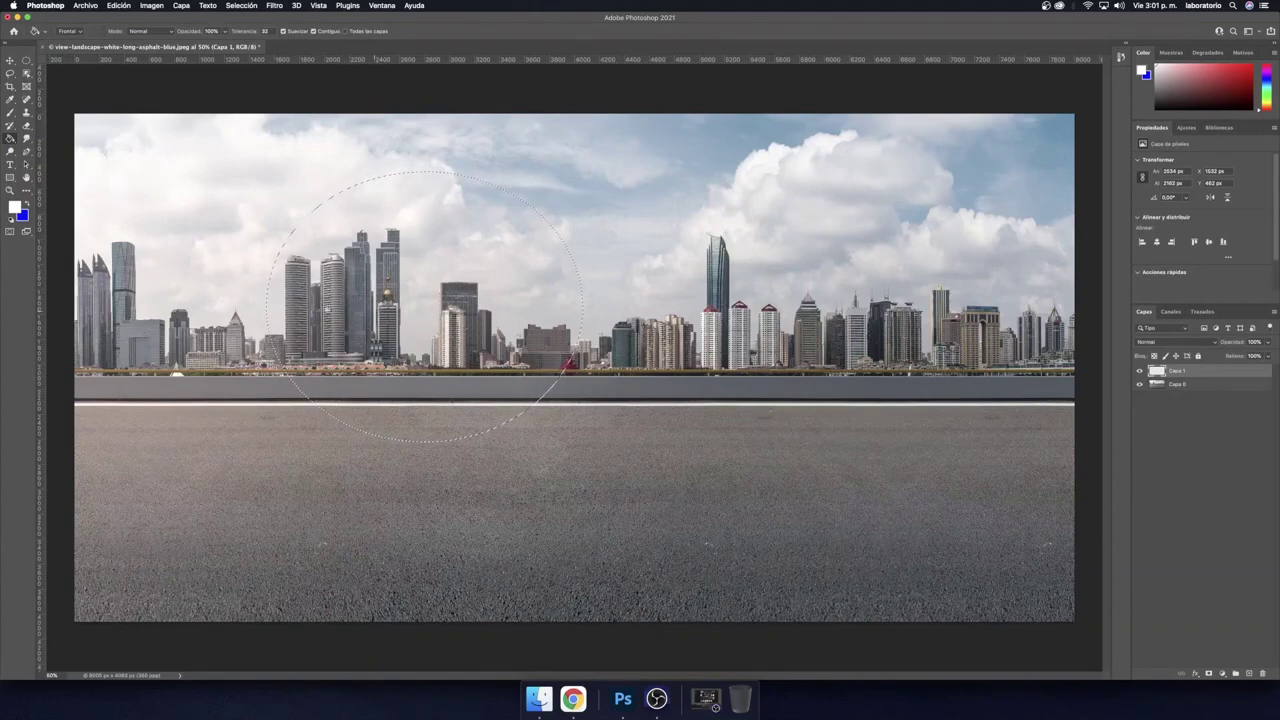
left_click(389, 316)
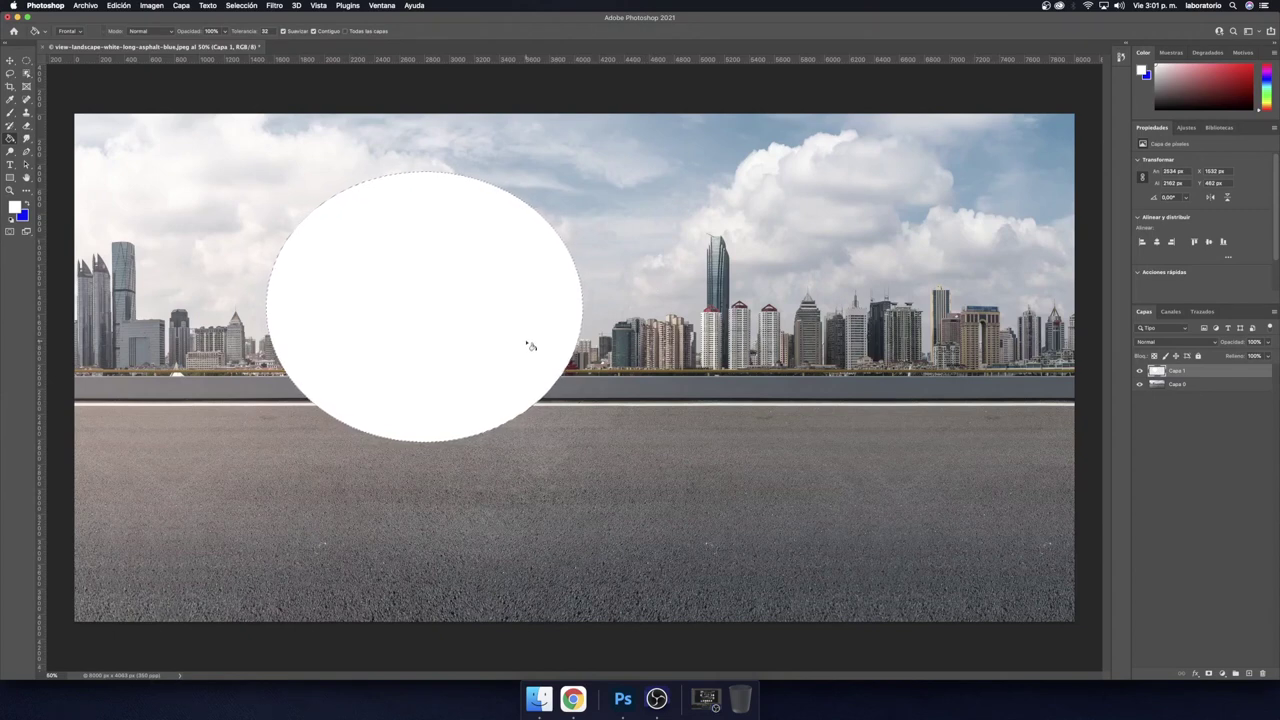
key("super+d")
key("v")
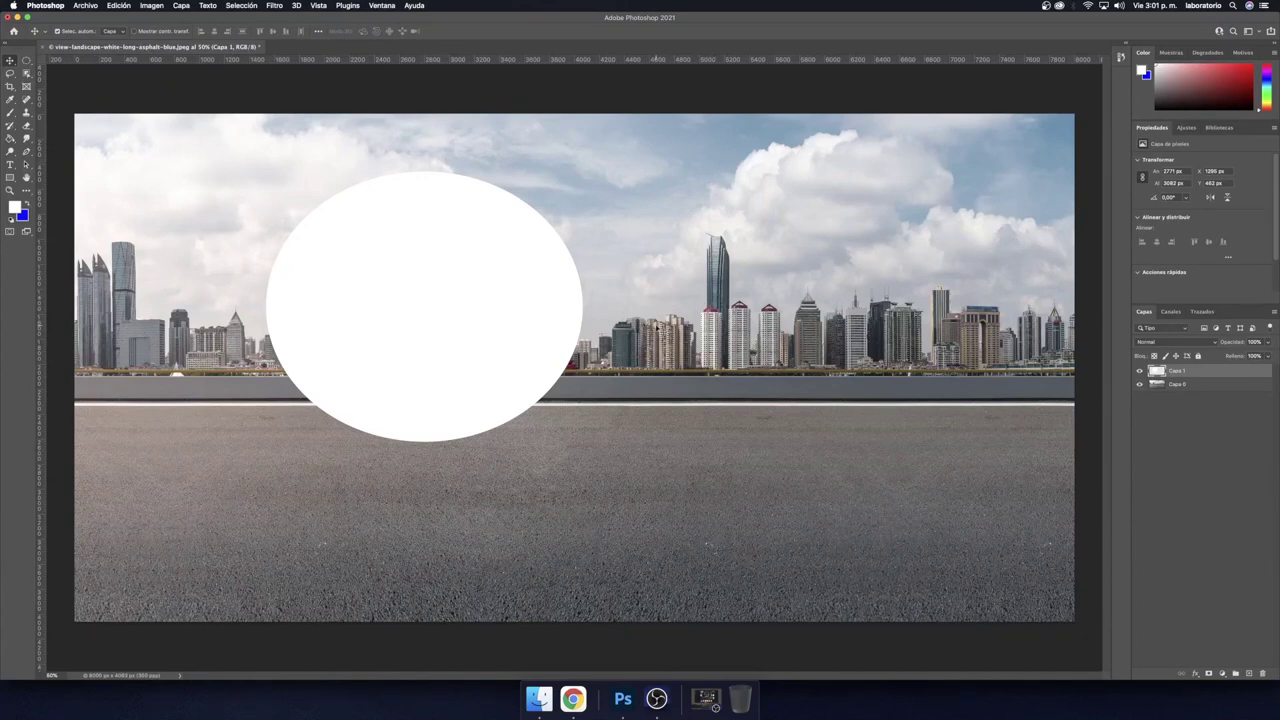
- Erase two vertical strips and one horizontal stroke through the white ellipse
key("b")
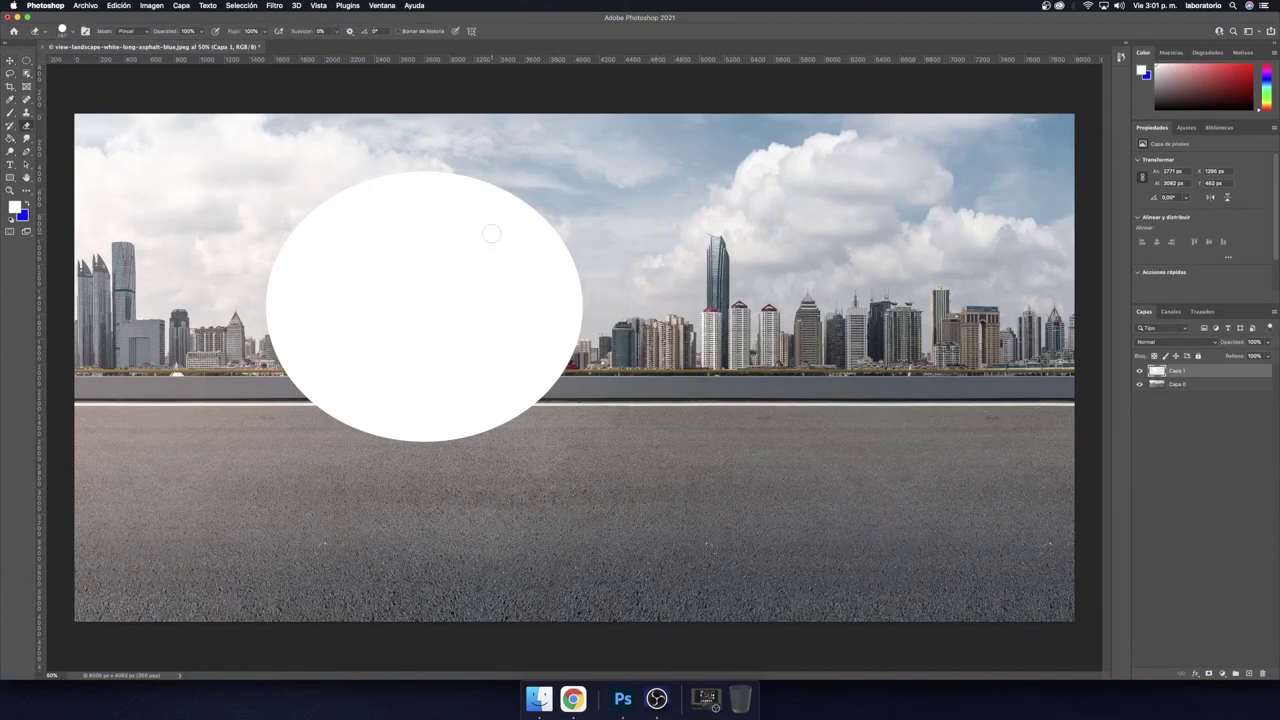
left_click_drag(491, 234, 497, 340)
left_click_drag(385, 245, 395, 397)
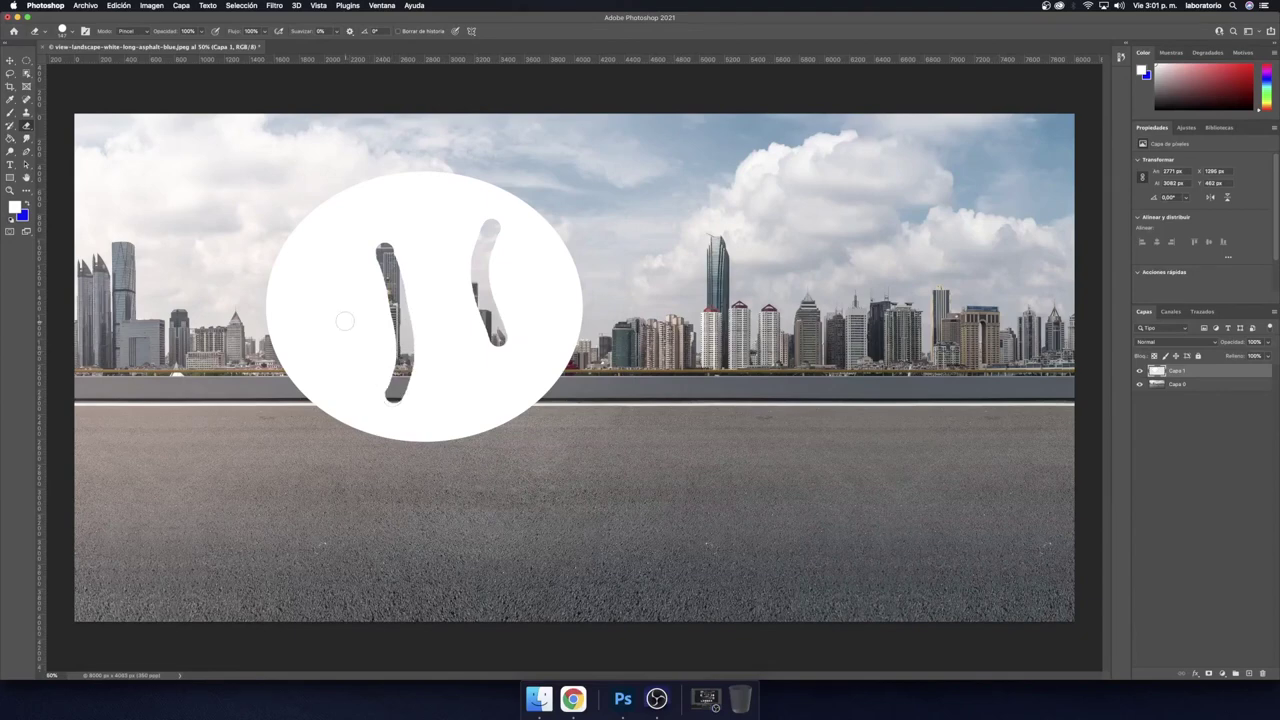
mouse_move(334, 322)
left_mouse_down()
mouse_move(522, 279)
mouse_move(487, 228)
left_mouse_up()
- Raise brush opacity to 100% and paint white over the top of the right strip
key("b")
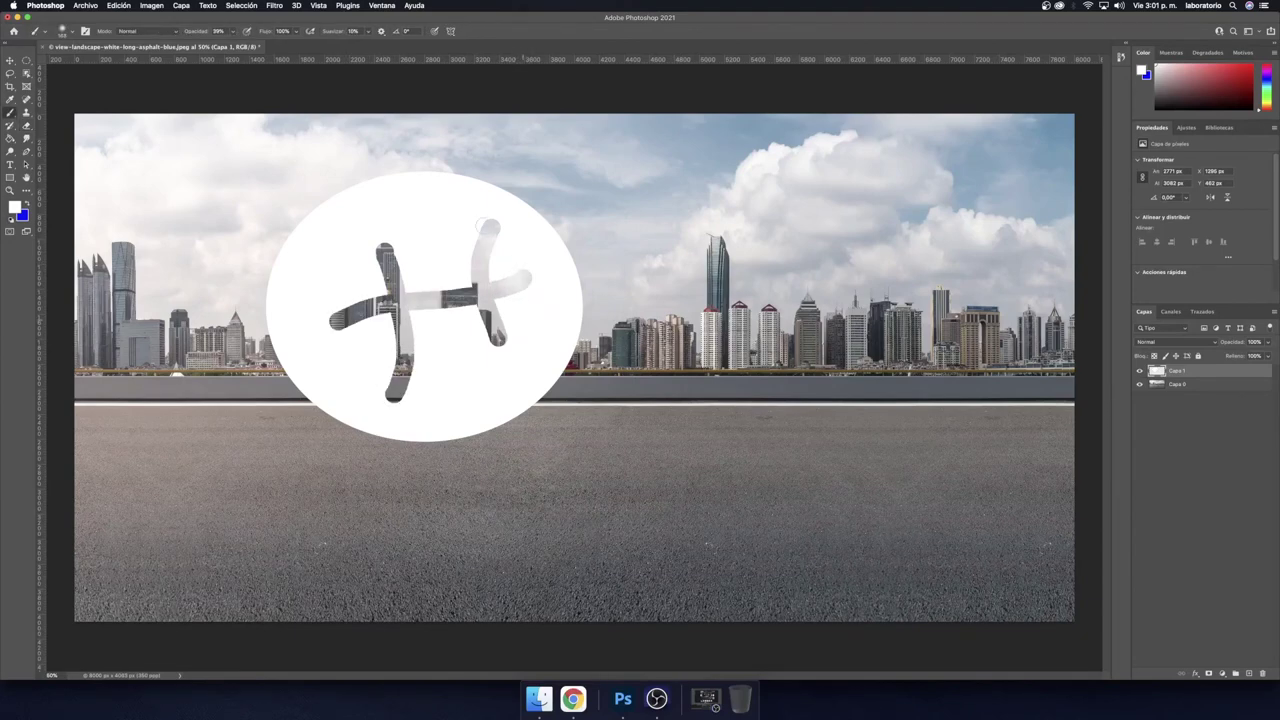
left_click(231, 32)
left_click_drag(243, 46, 288, 46)
left_click_drag(475, 222, 492, 230)
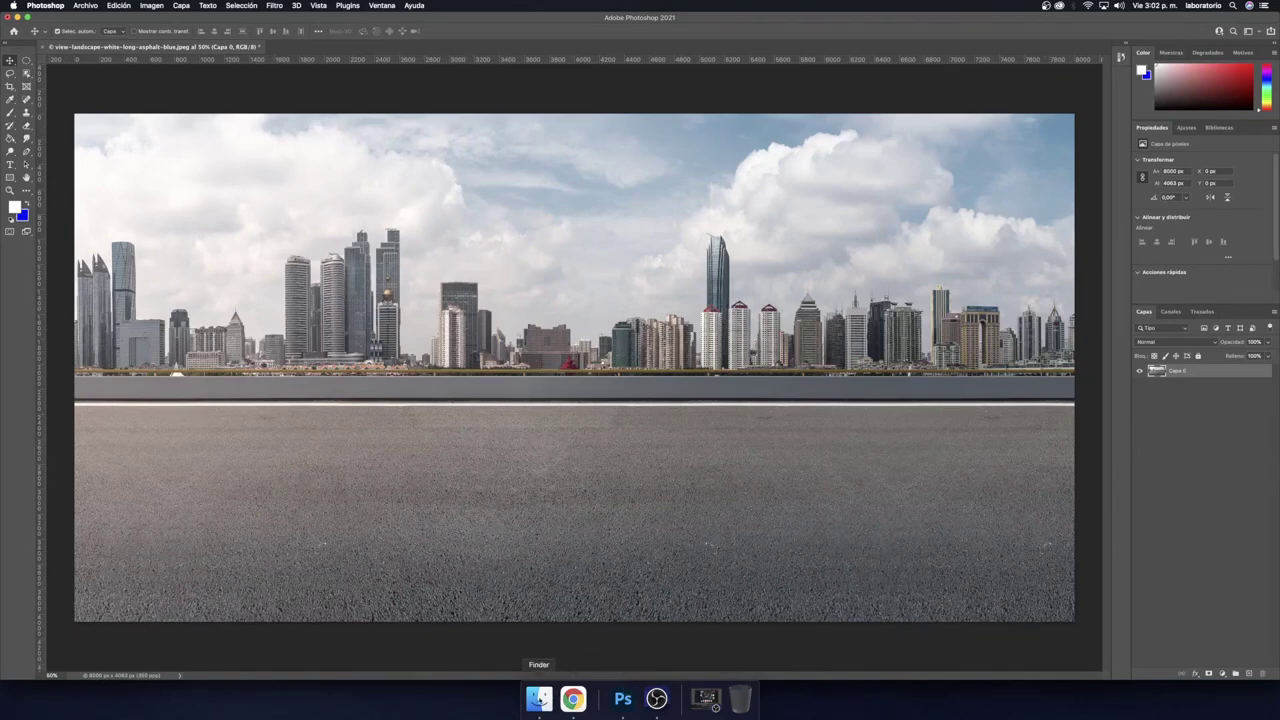
- Drag the freedom-in-moving JPEG from Documentos > sebastian onto the road canvas as a new layer
left_click(539, 698)
left_click(742, 264)
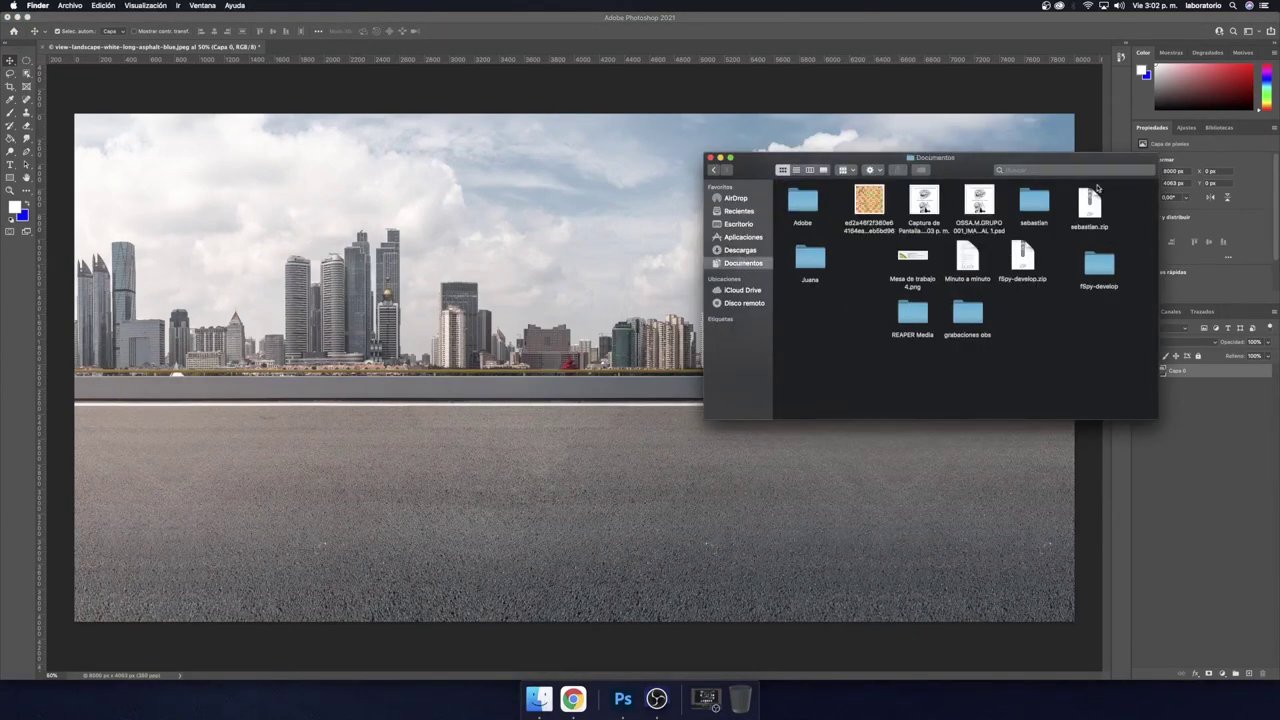
double_click(1034, 204)
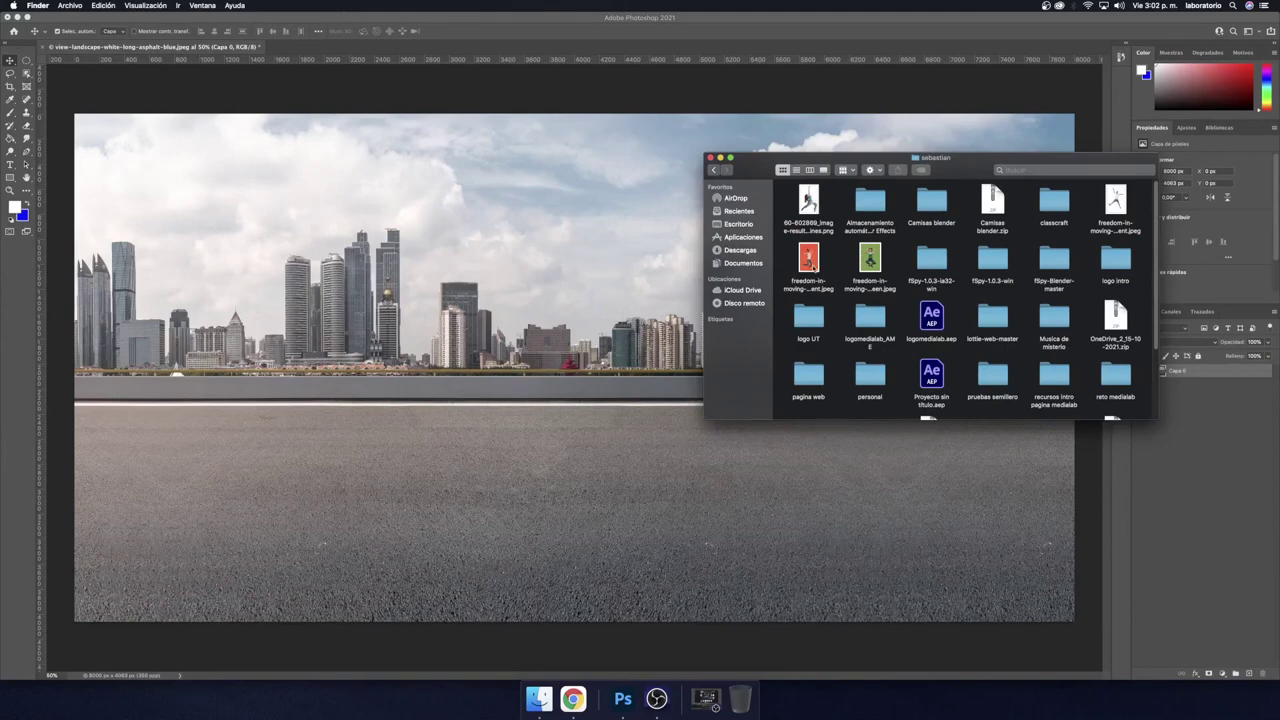
left_click_drag(810, 262, 418, 330)
key("Return")
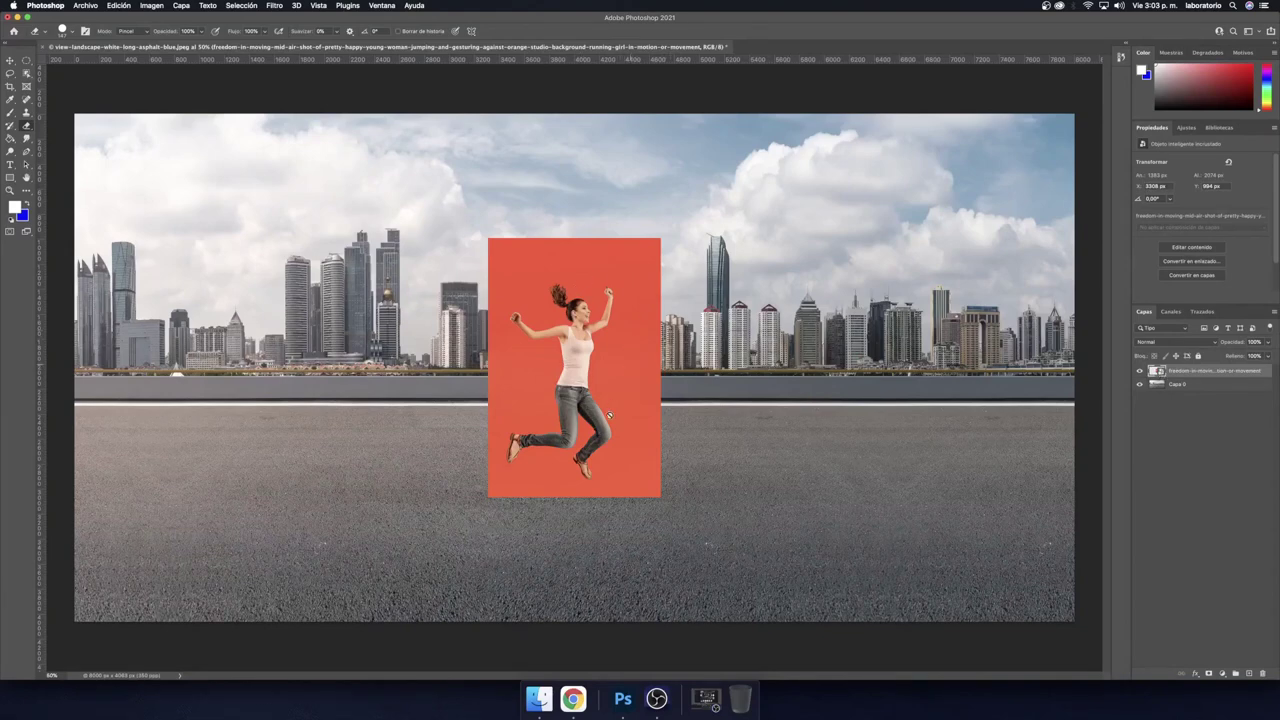
- Rasterize the placed smart object, test erasing the photo's right and top edges, then undo
left_click(631, 380)
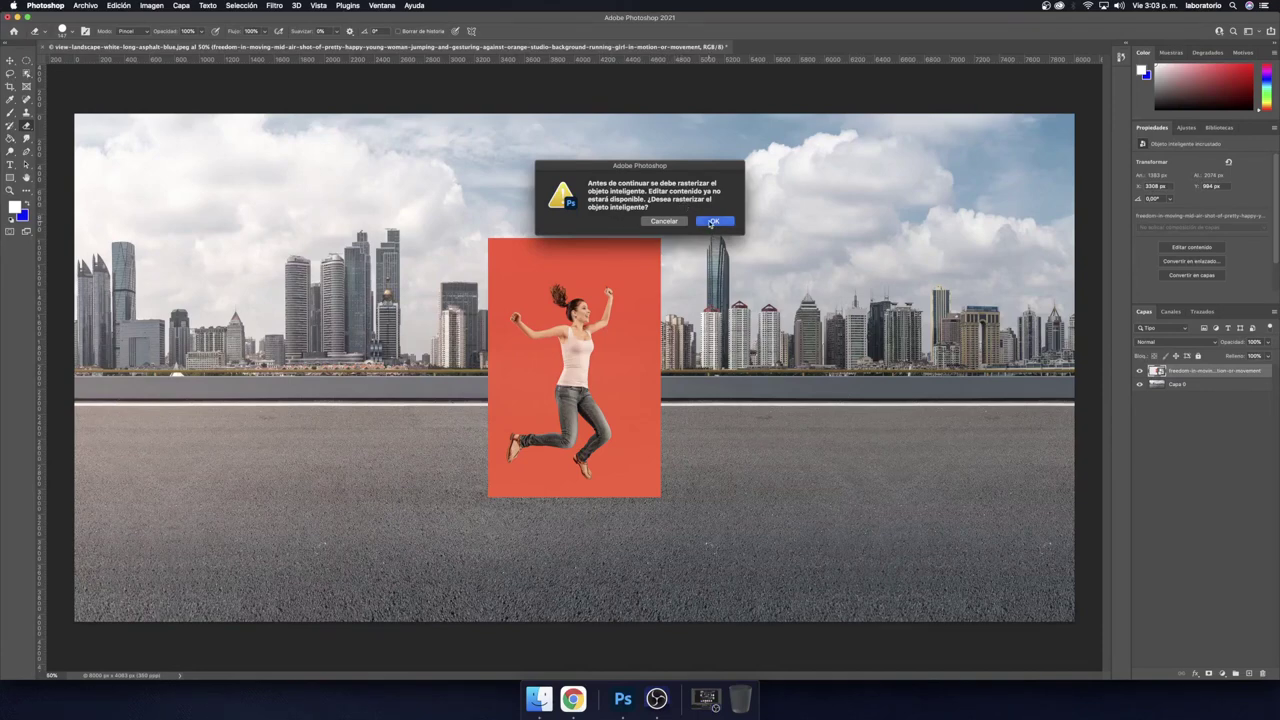
left_click(711, 221)
left_click_drag(636, 266, 640, 492)
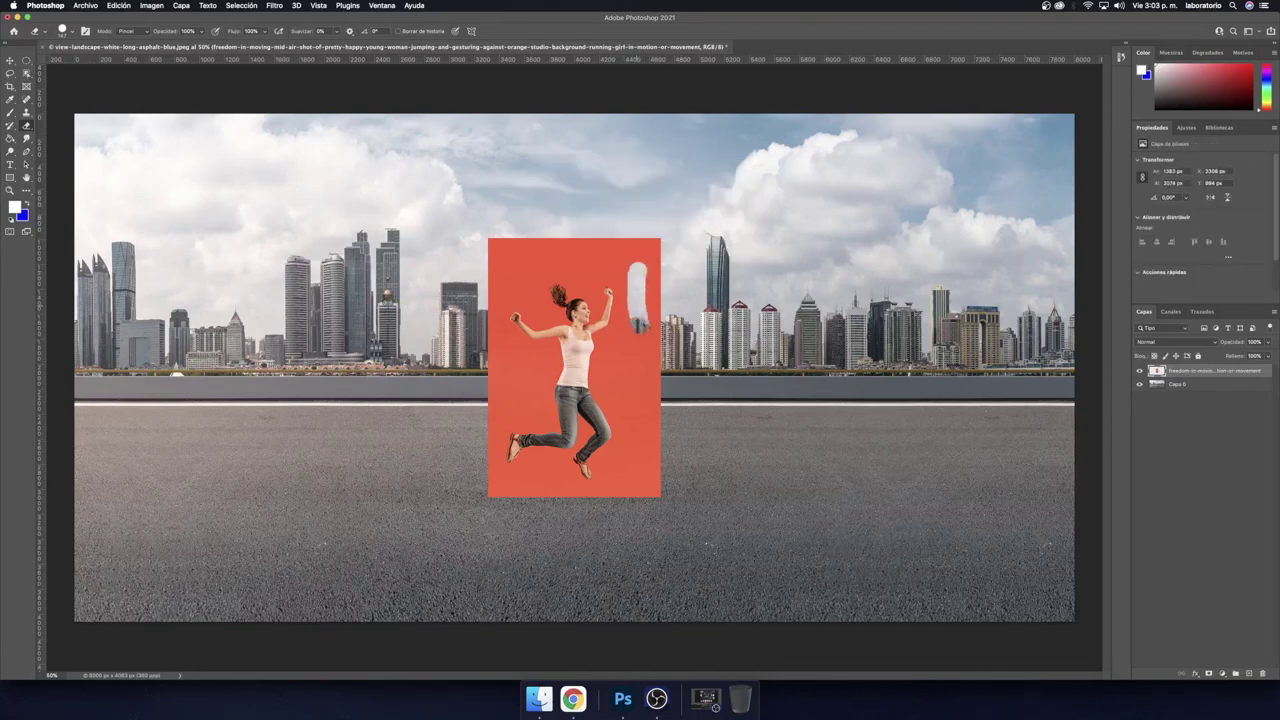
left_click_drag(655, 345, 648, 242)
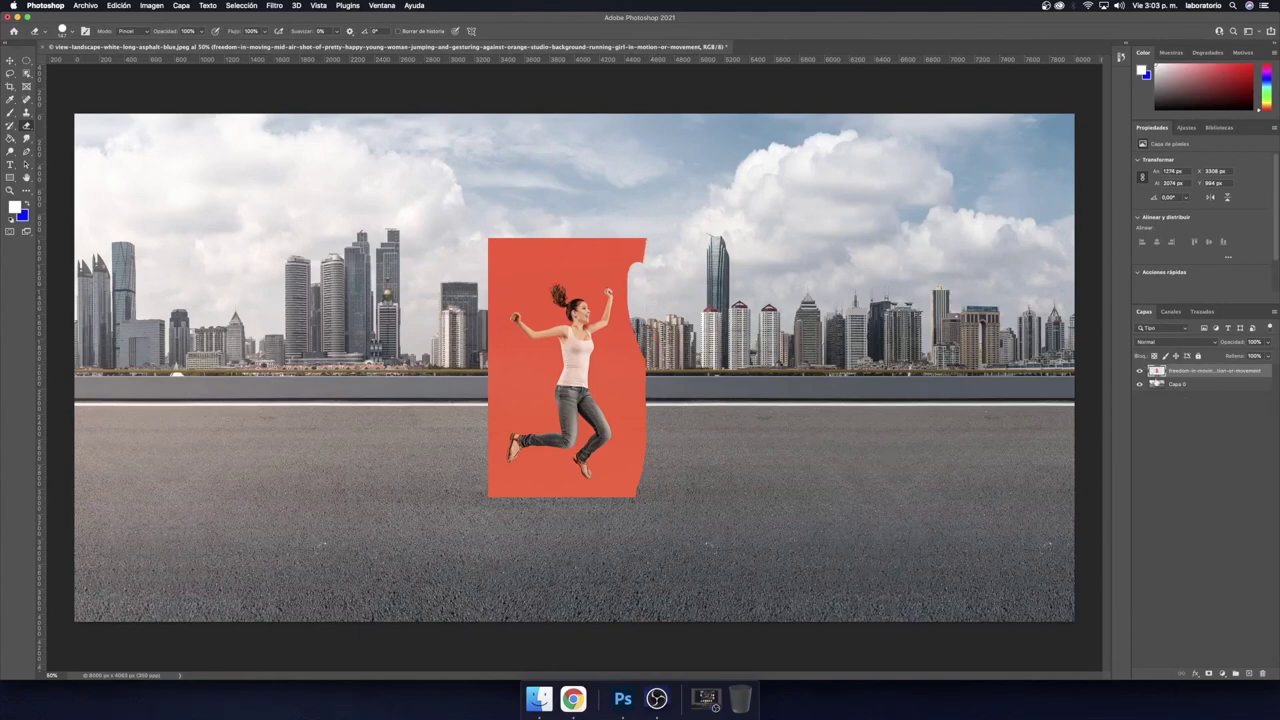
mouse_move(640, 252)
left_mouse_down()
mouse_move(490, 245)
mouse_move(620, 250)
left_mouse_up()
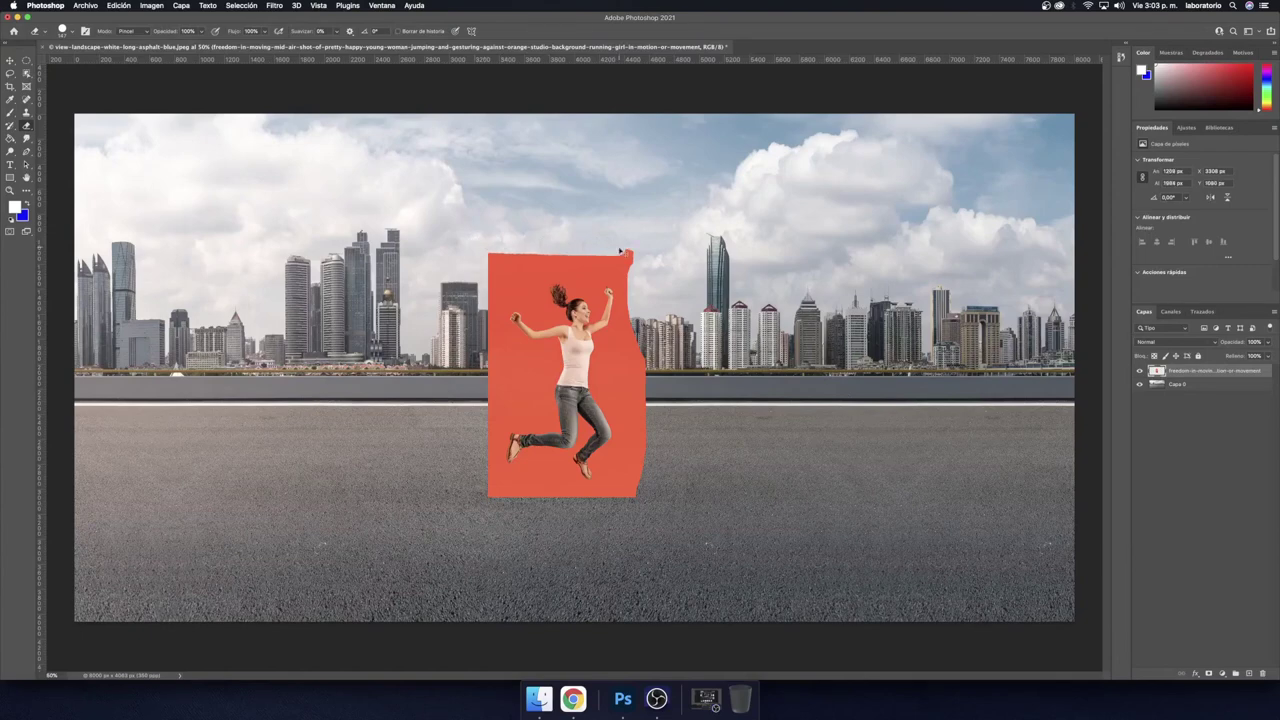
key("ctrl+z")
key("ctrl+z")
key("ctrl+z")
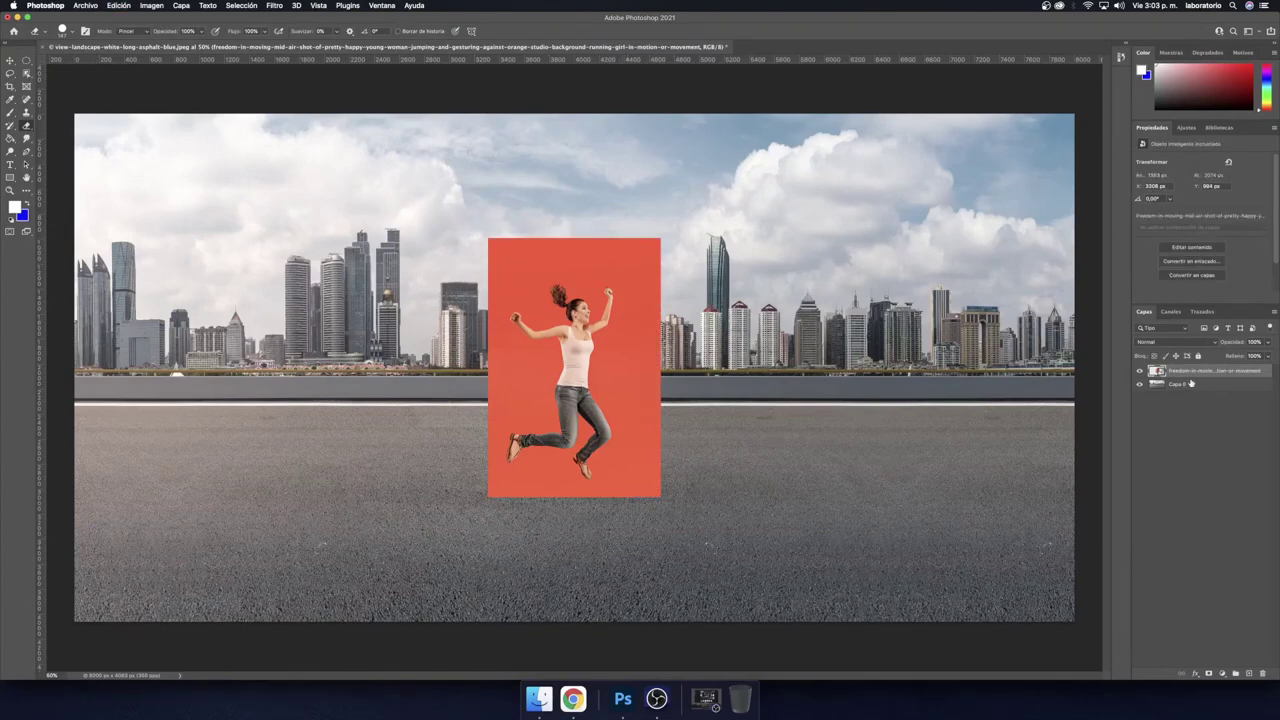
- Rasterize the photo layer via Rasterizar capa, test a diagonal erase, and undo it
right_click(1189, 374)
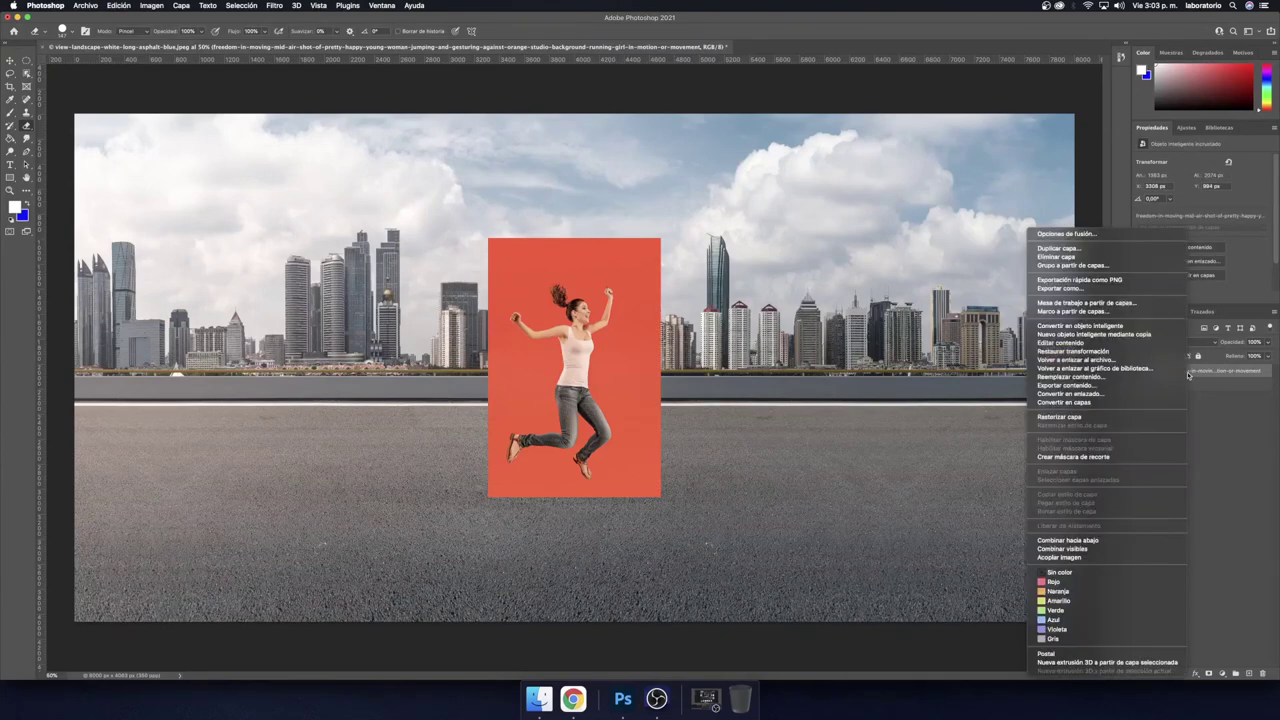
left_click(1124, 417)
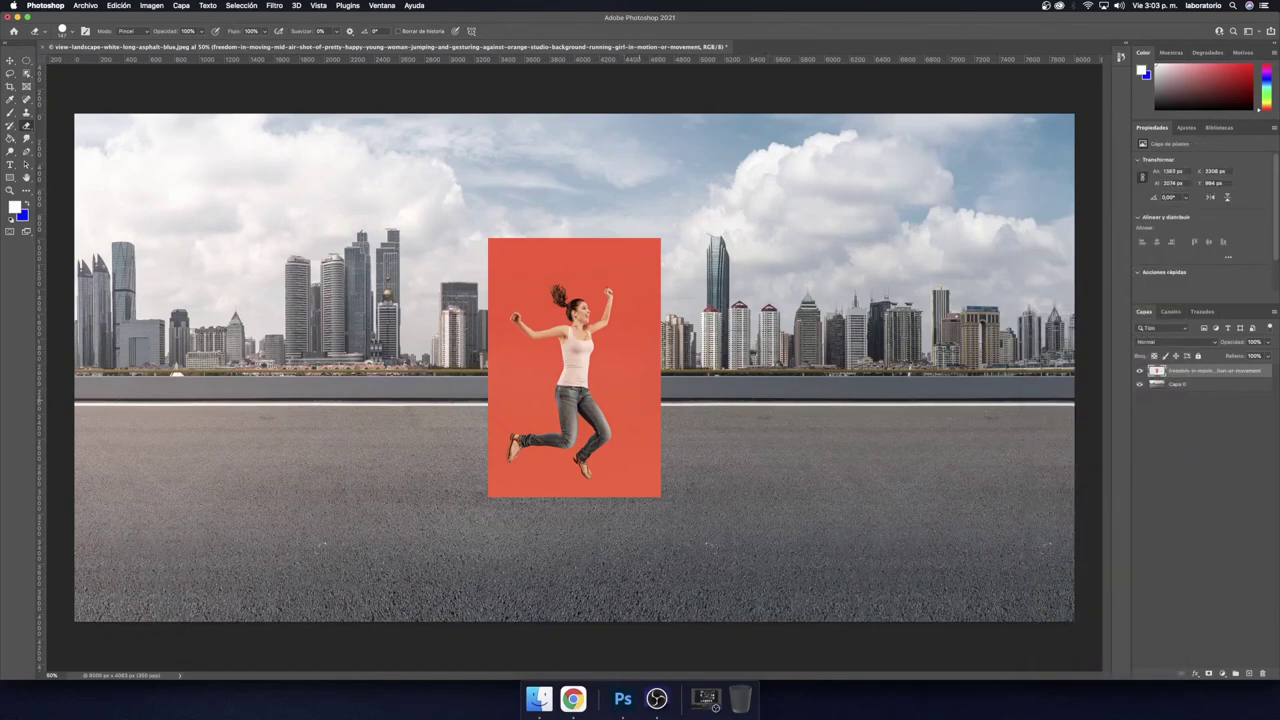
left_click_drag(655, 408, 598, 373)
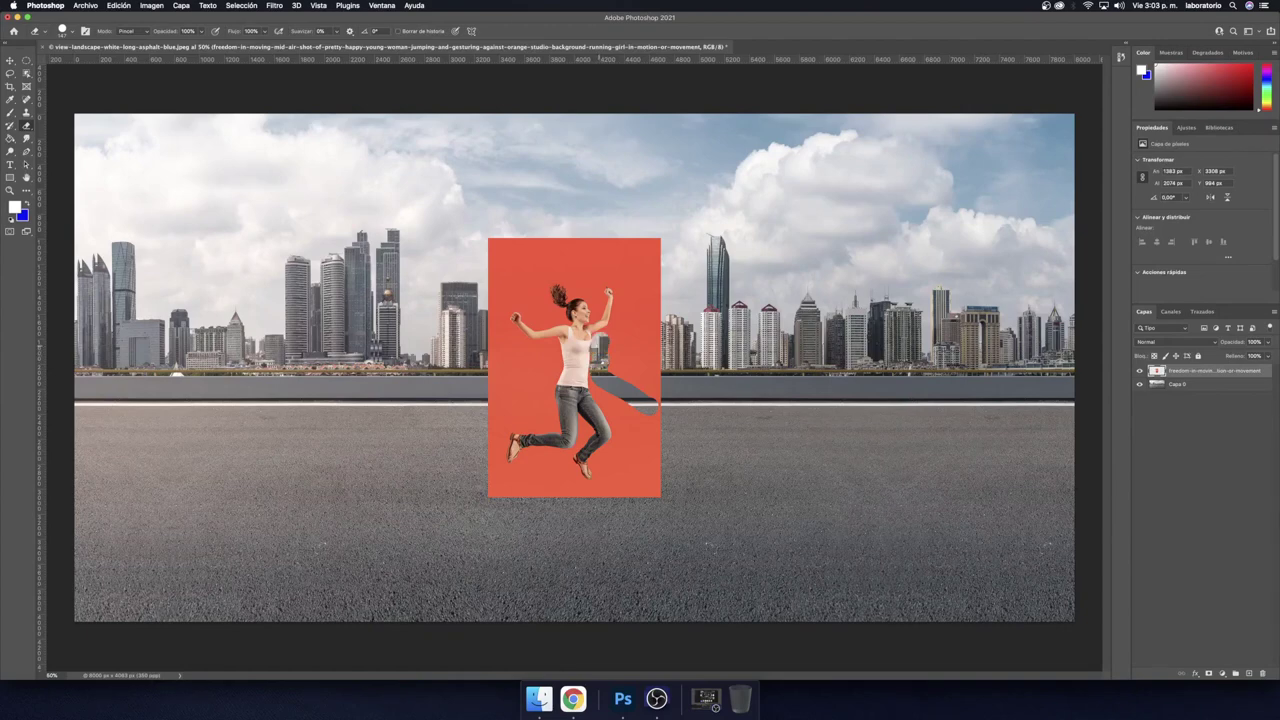
key("ctrl+z")
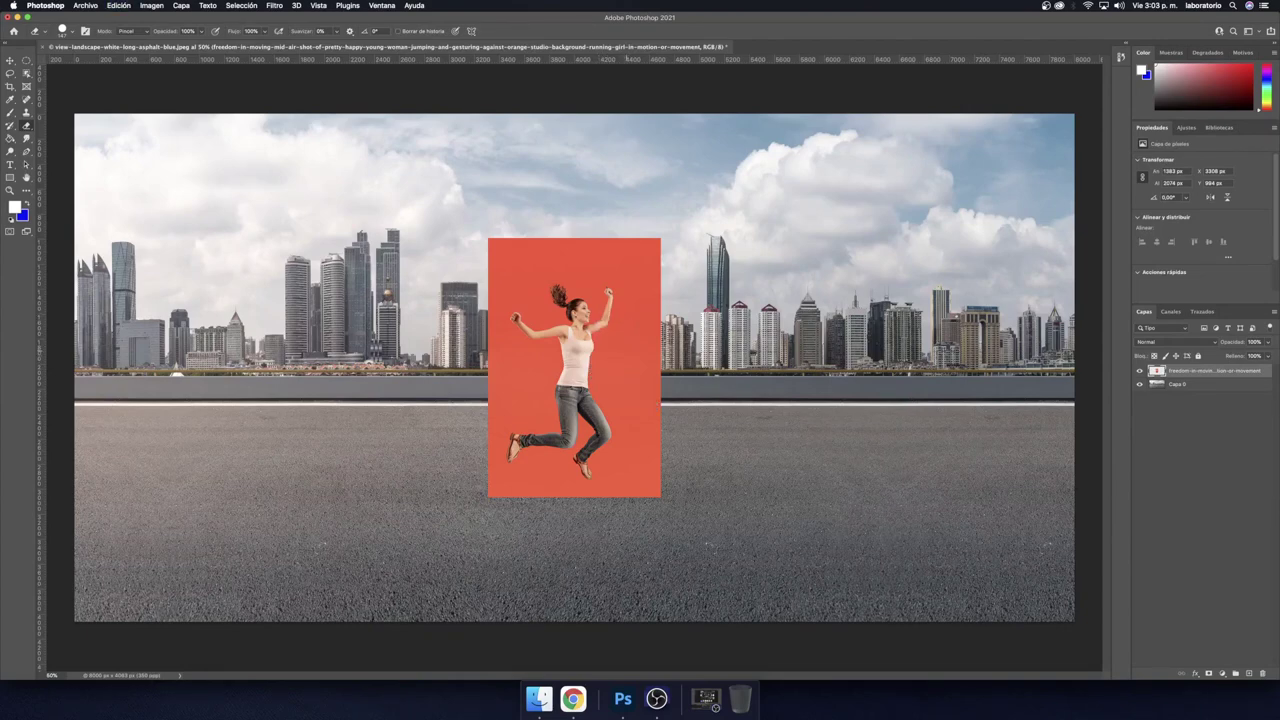
key("w")
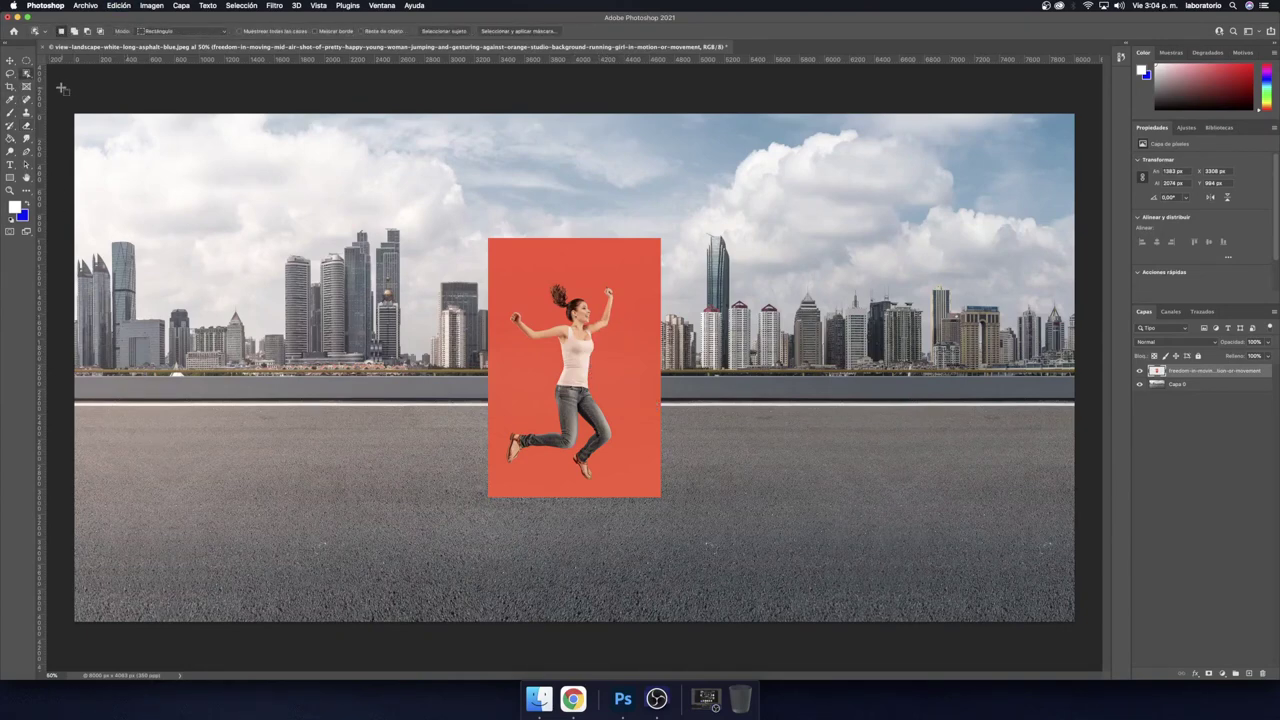
right_click(26, 75)
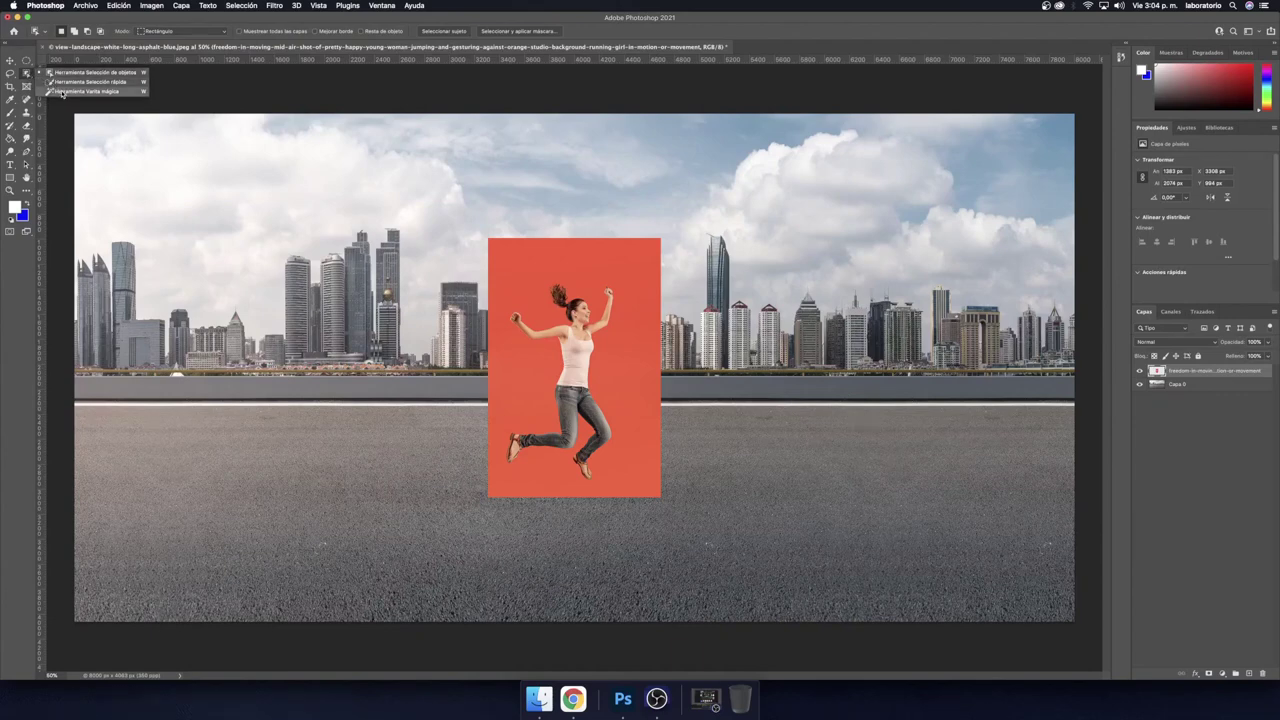
left_click(62, 92)
left_click(531, 264)
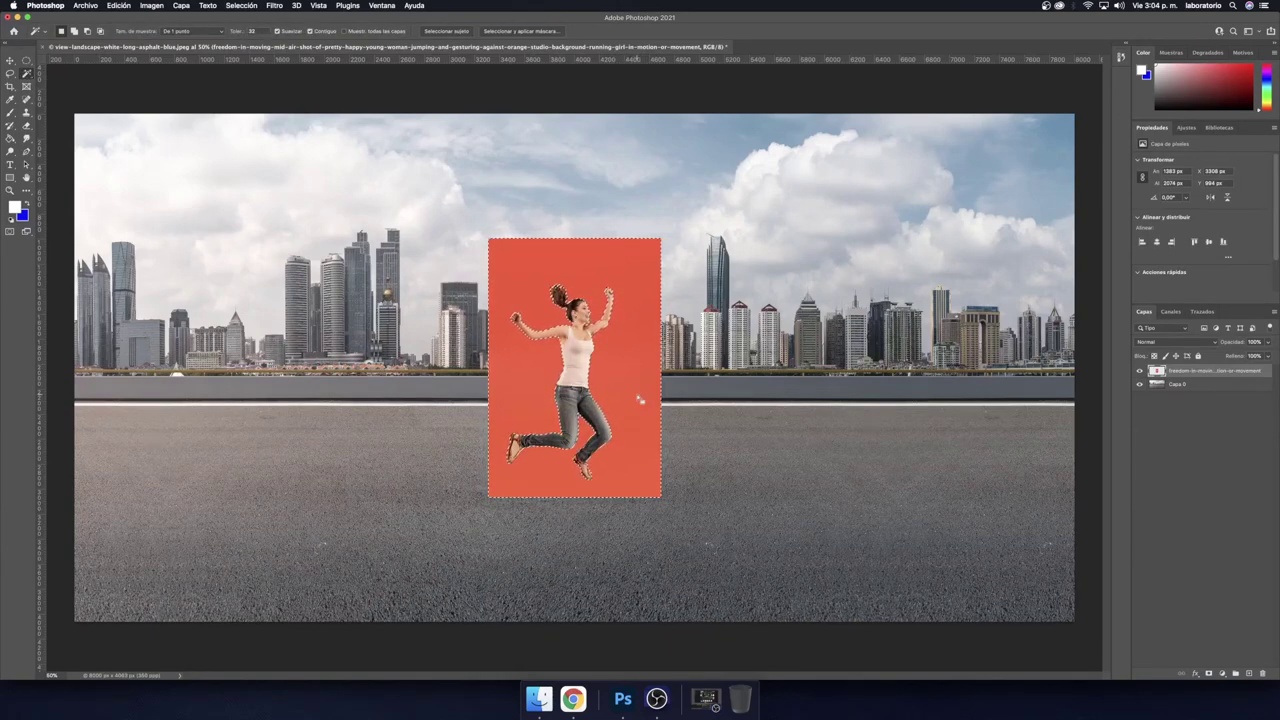
key("Delete")
key("ctrl+d")
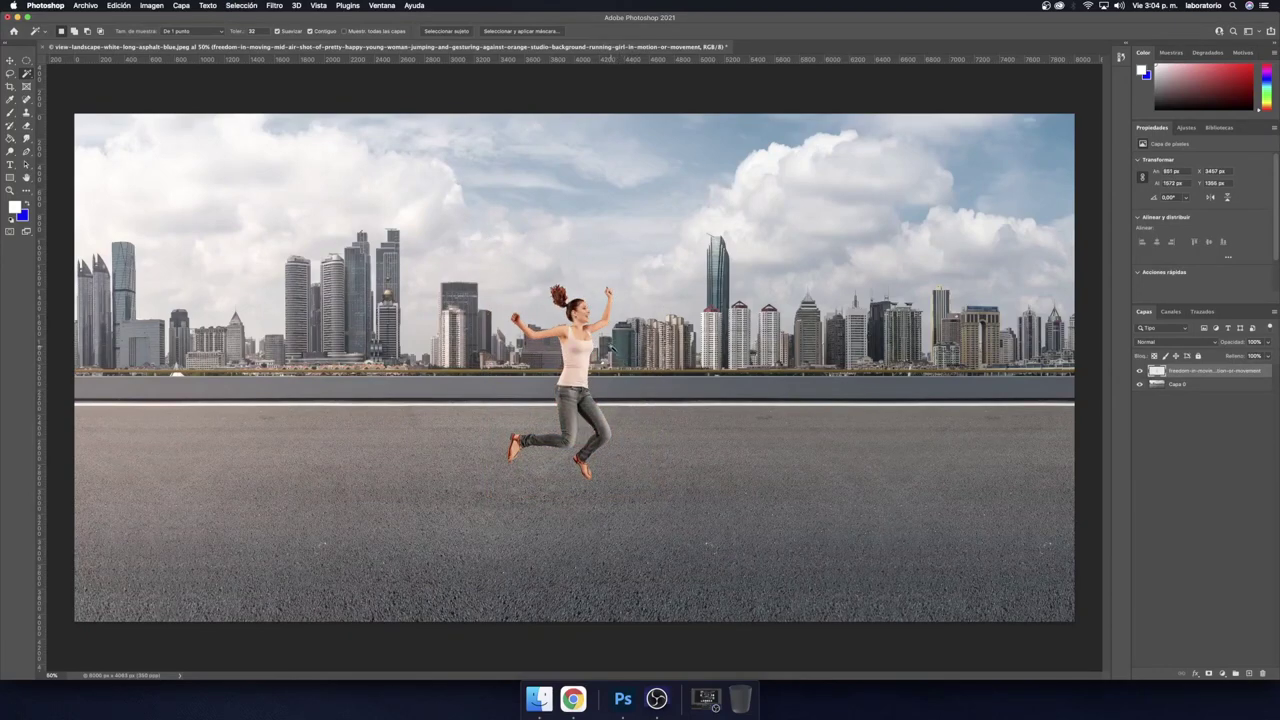
key("z")
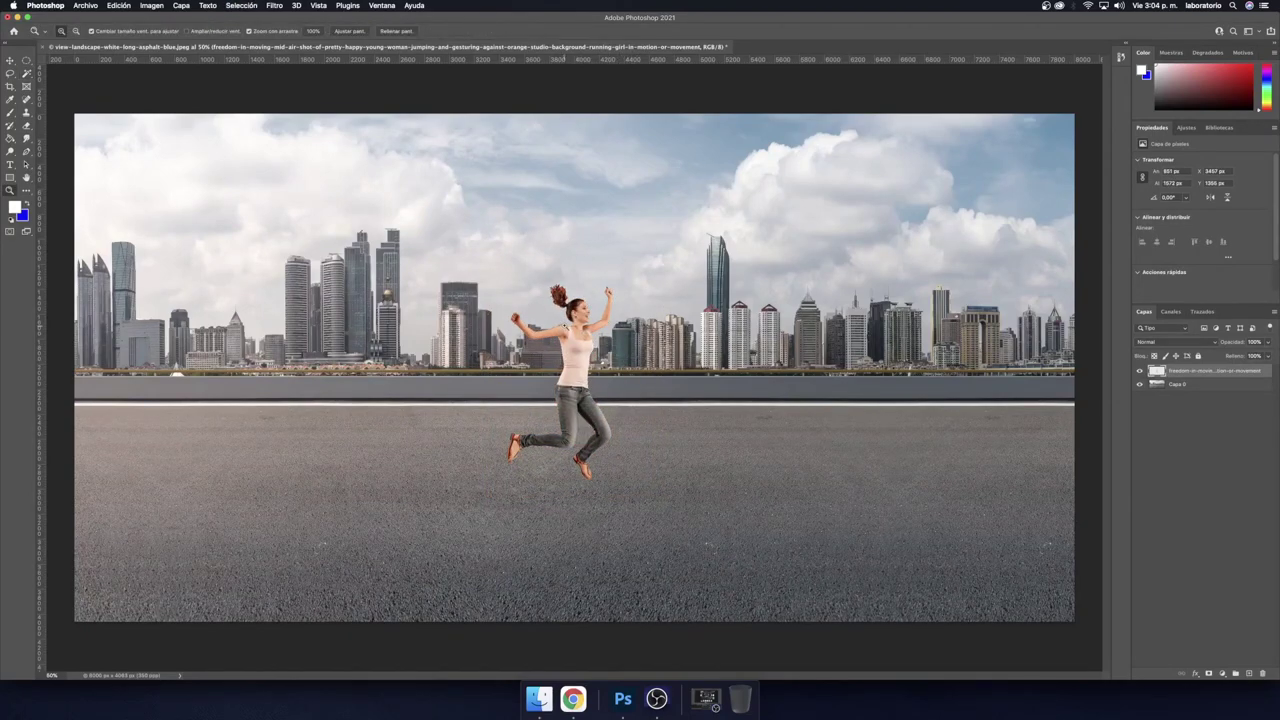
left_click(565, 325)
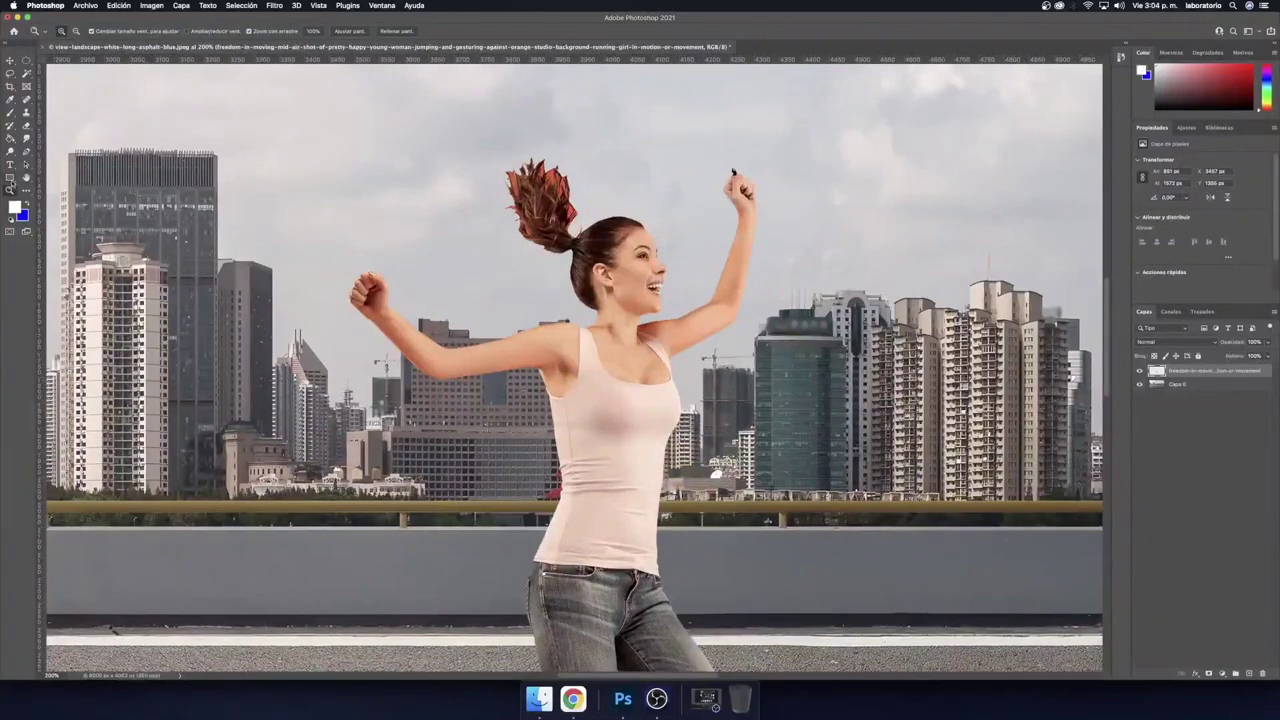
left_click(577, 342)
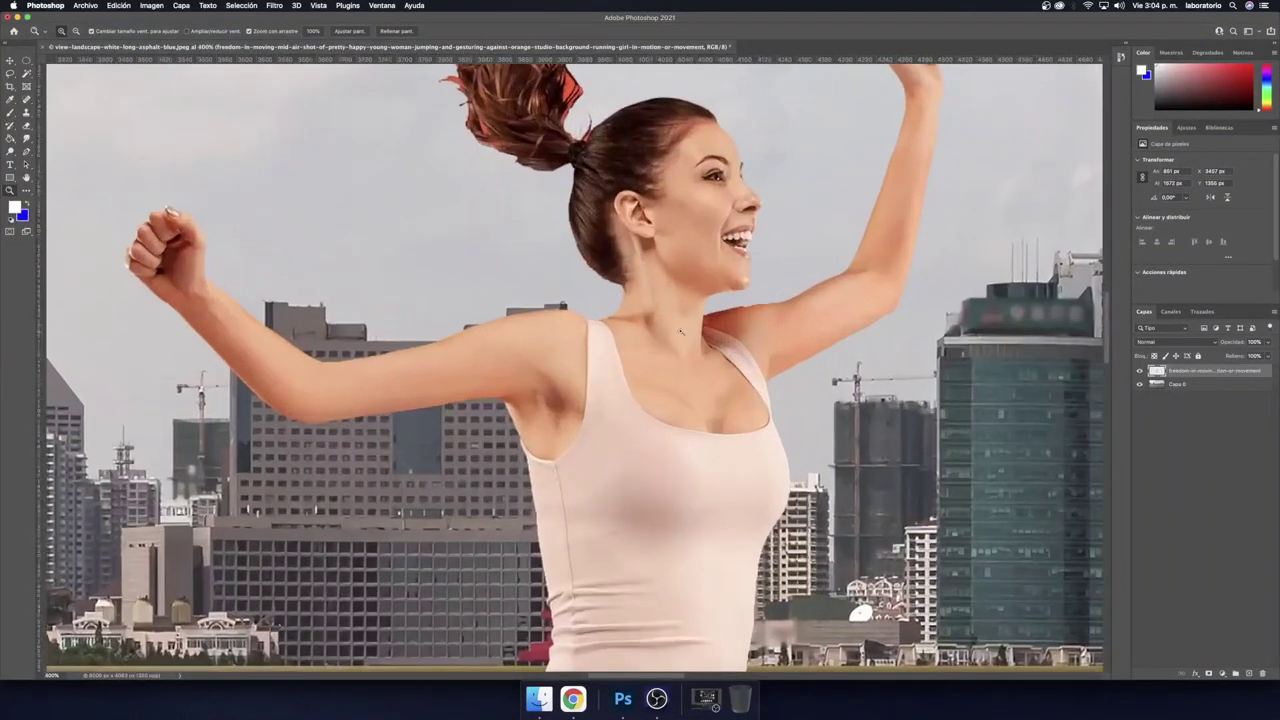
left_click(598, 268)
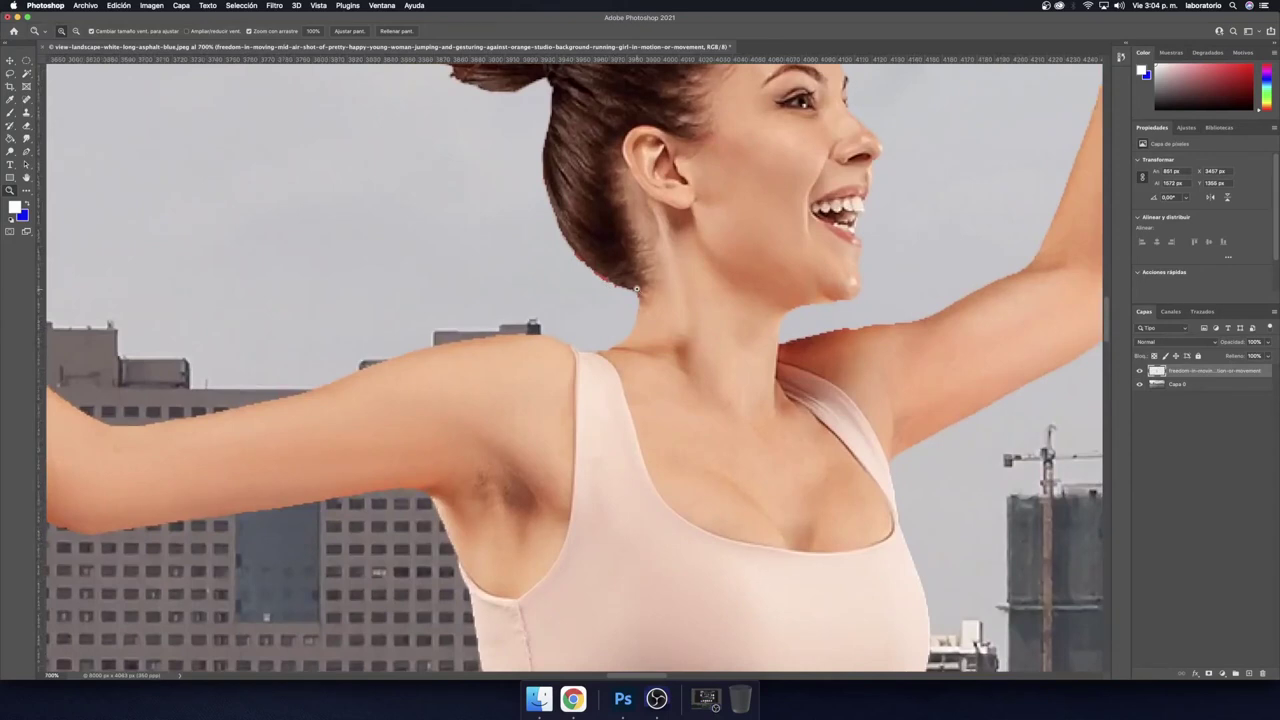
key("ctrl+z")
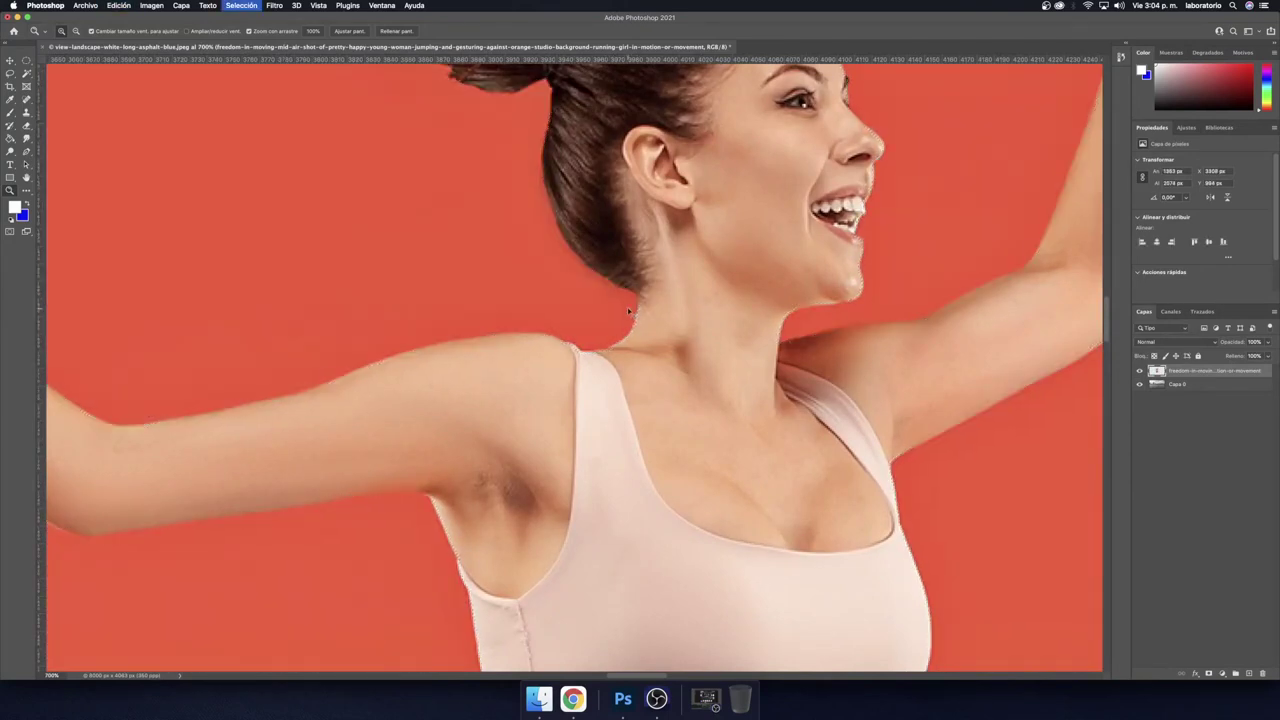
left_click(14, 75)
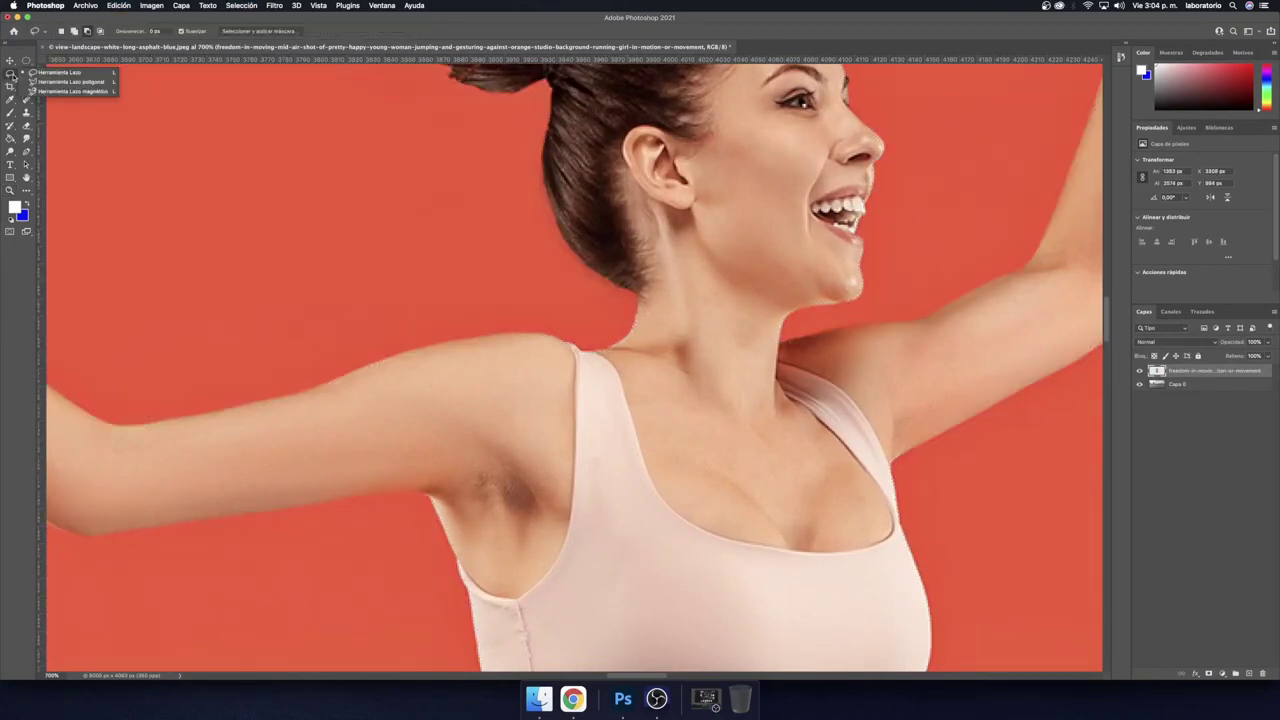
left_click(40, 74)
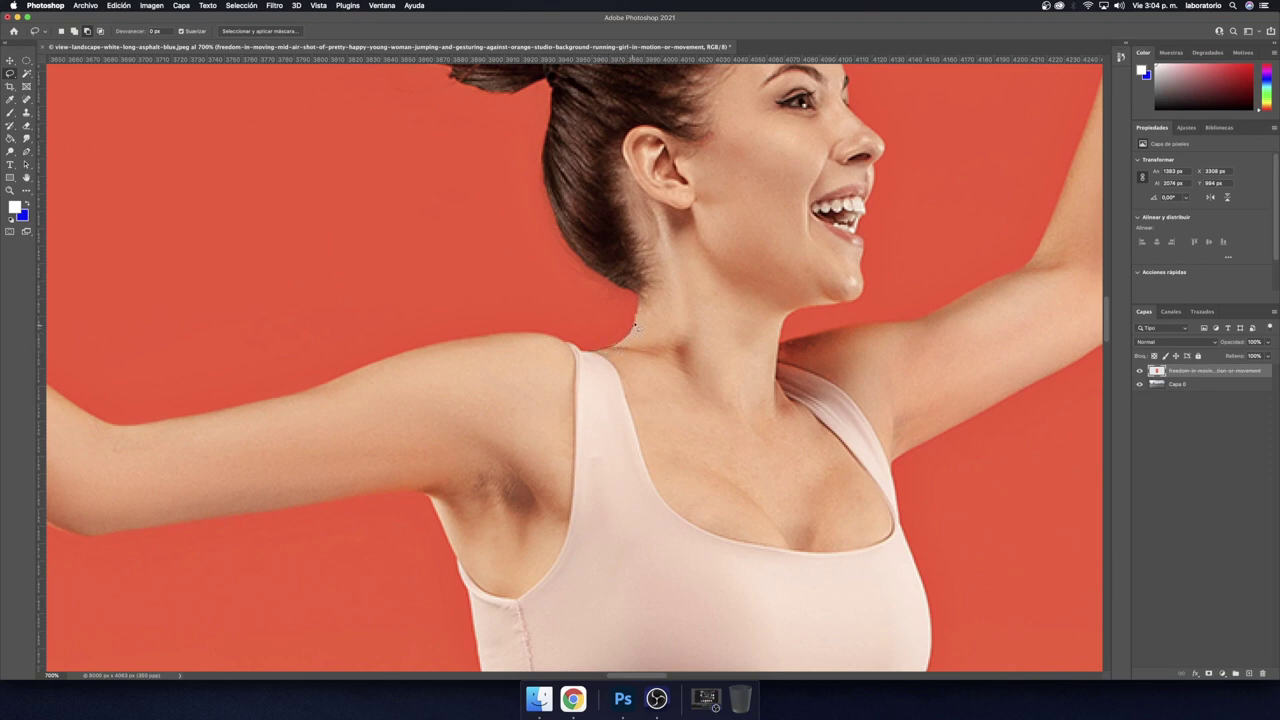
mouse_move(639, 296)
left_mouse_down()
mouse_move(583, 262)
mouse_move(541, 256)
mouse_move(519, 324)
left_mouse_up()
left_click_drag(590, 354, 588, 350)
key("Delete")
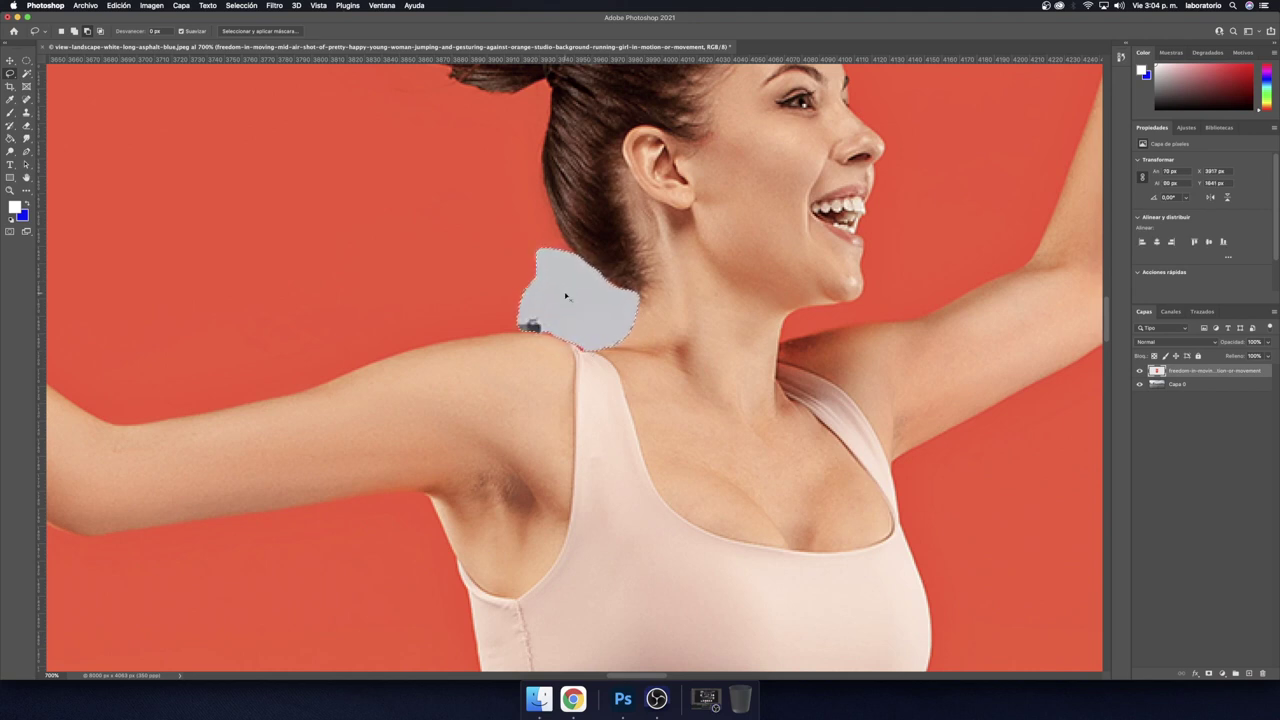
key("super+z")
key("super+d")
key("z")
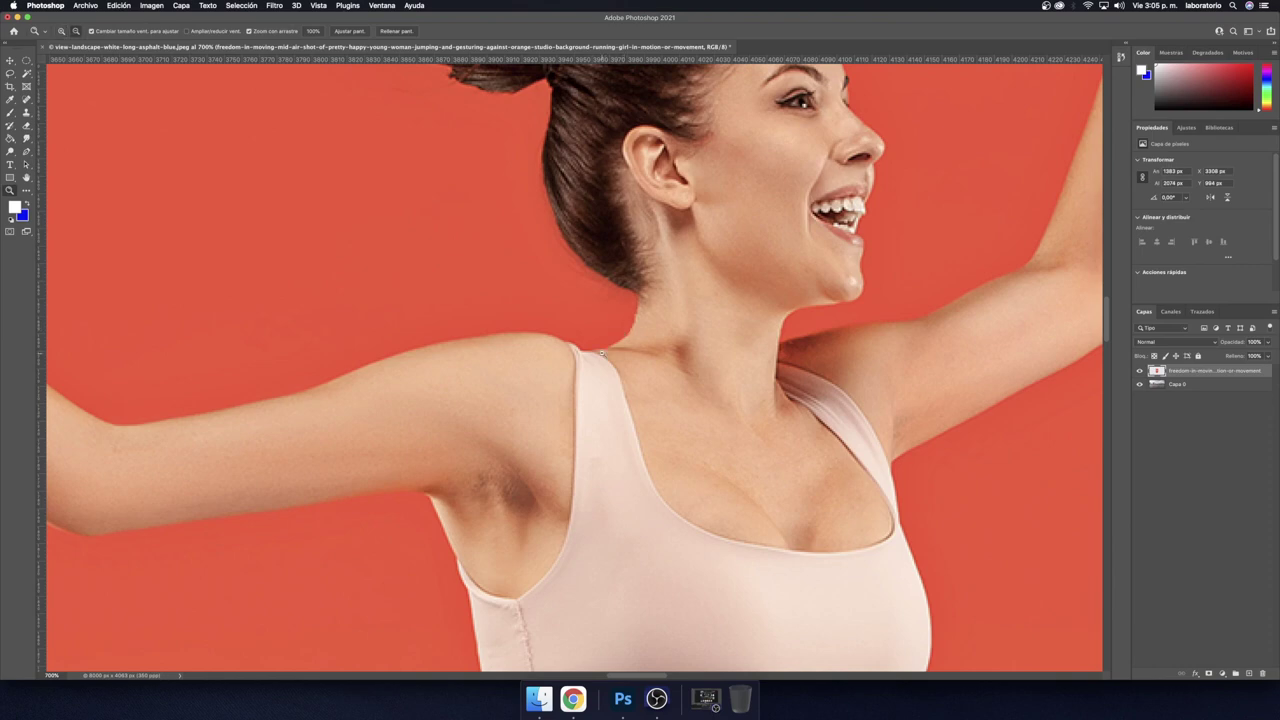
left_click(601, 352, "alt")
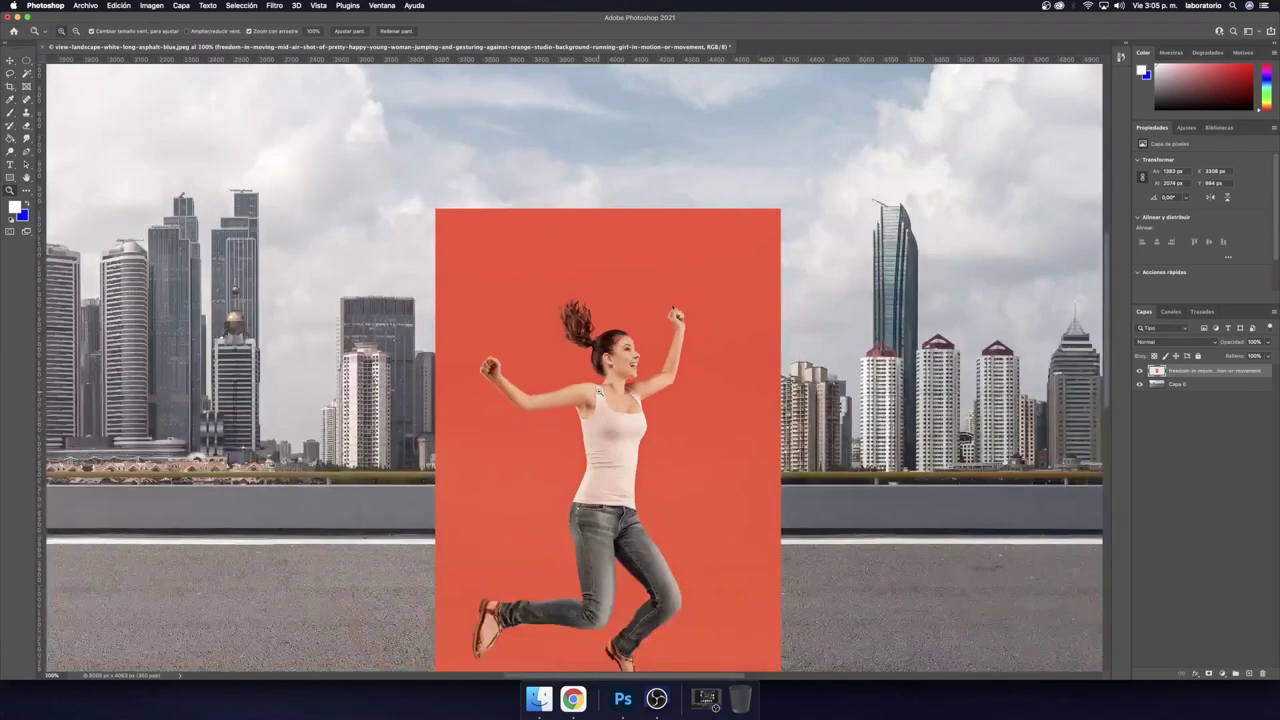
key("v")
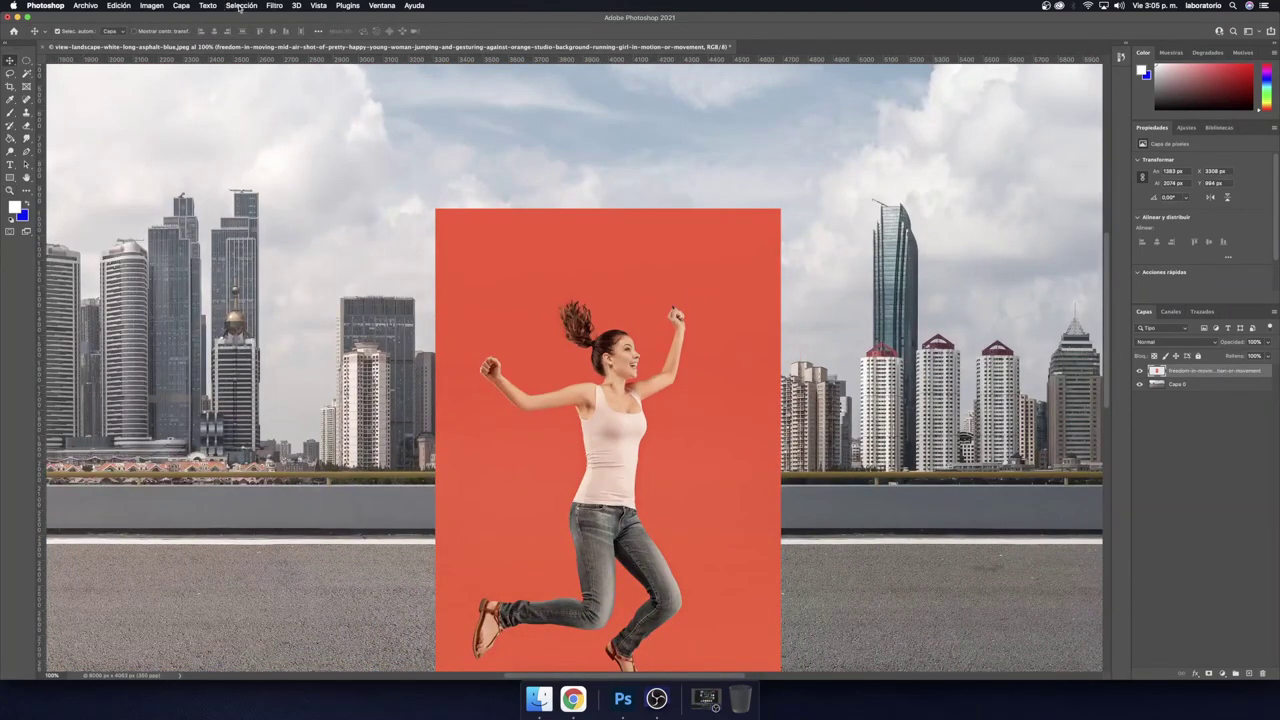
- Auto-select the jumping woman with Selección > Sujeto
left_click(240, 6)
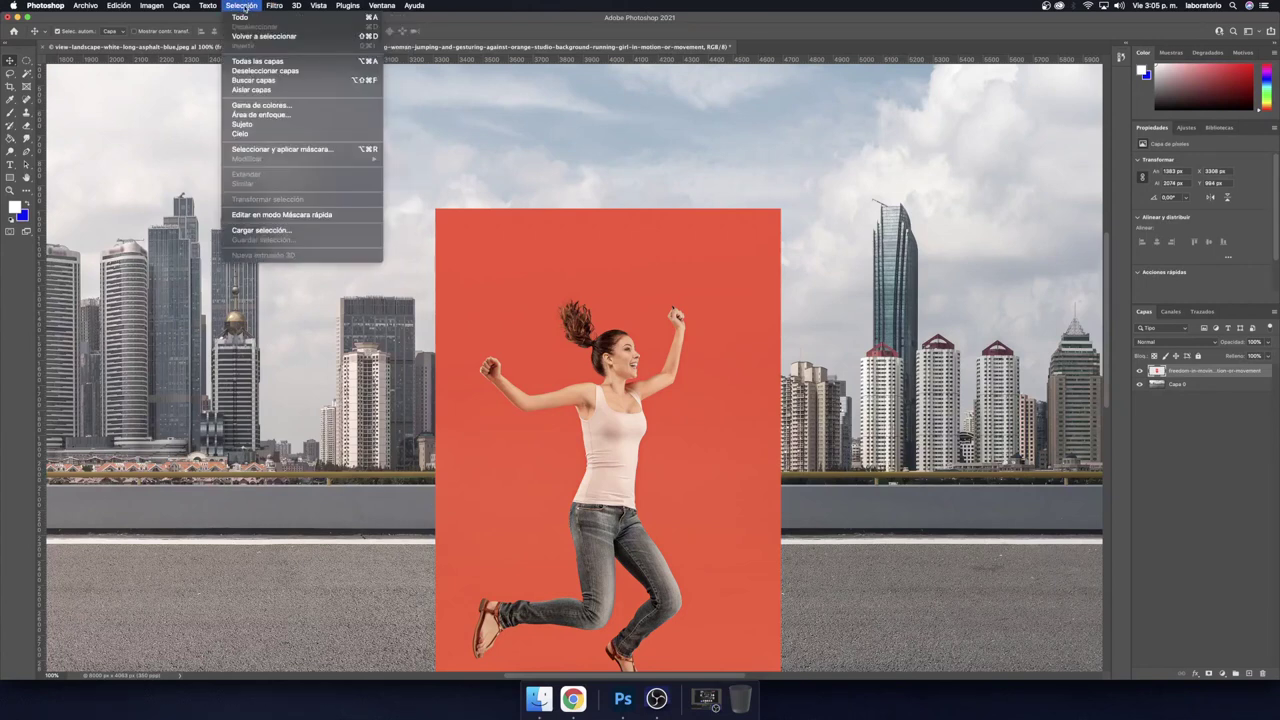
left_click(266, 126)
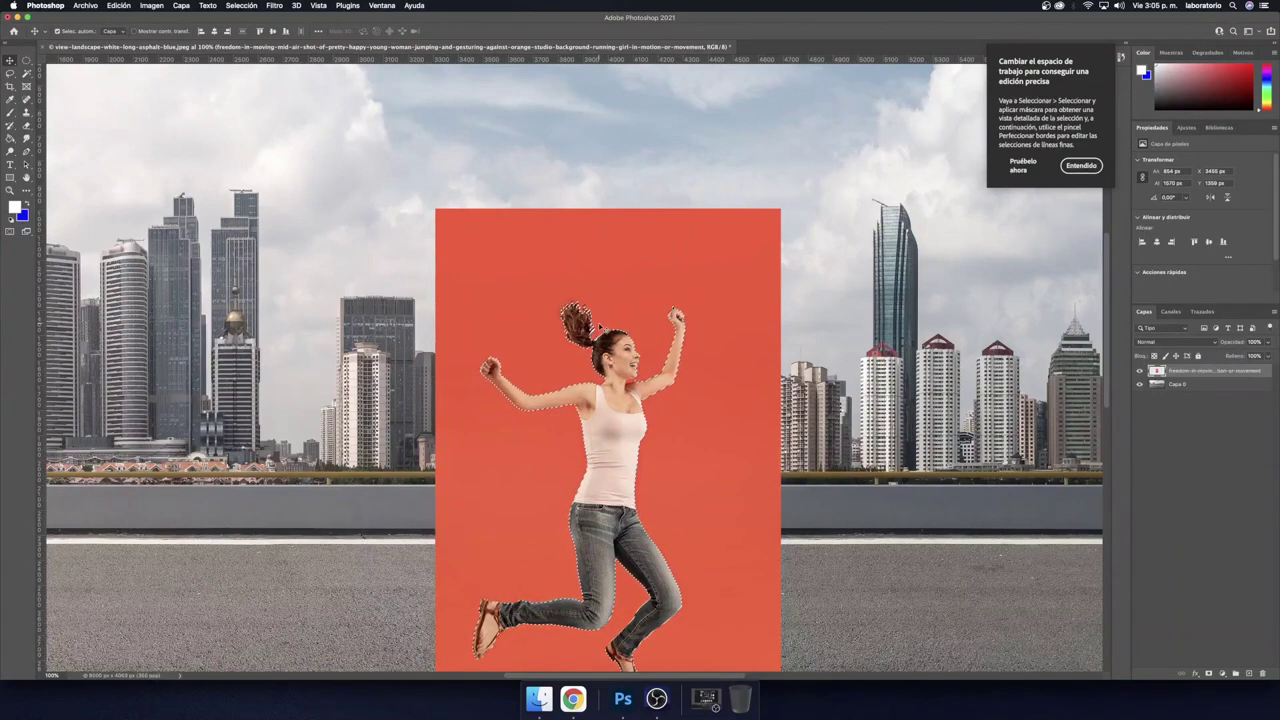
- Delete the orange backdrop around the woman, leaving her over the skyline and road
key("Delete")
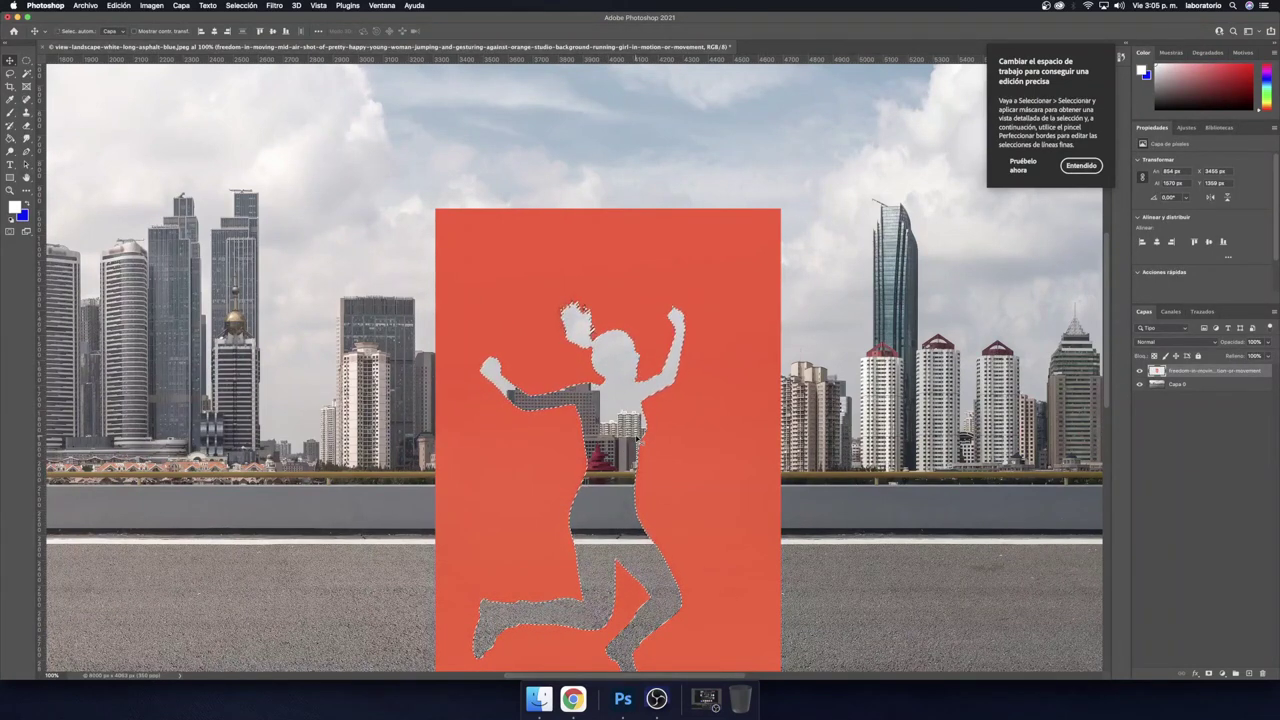
key("ctrl+z")
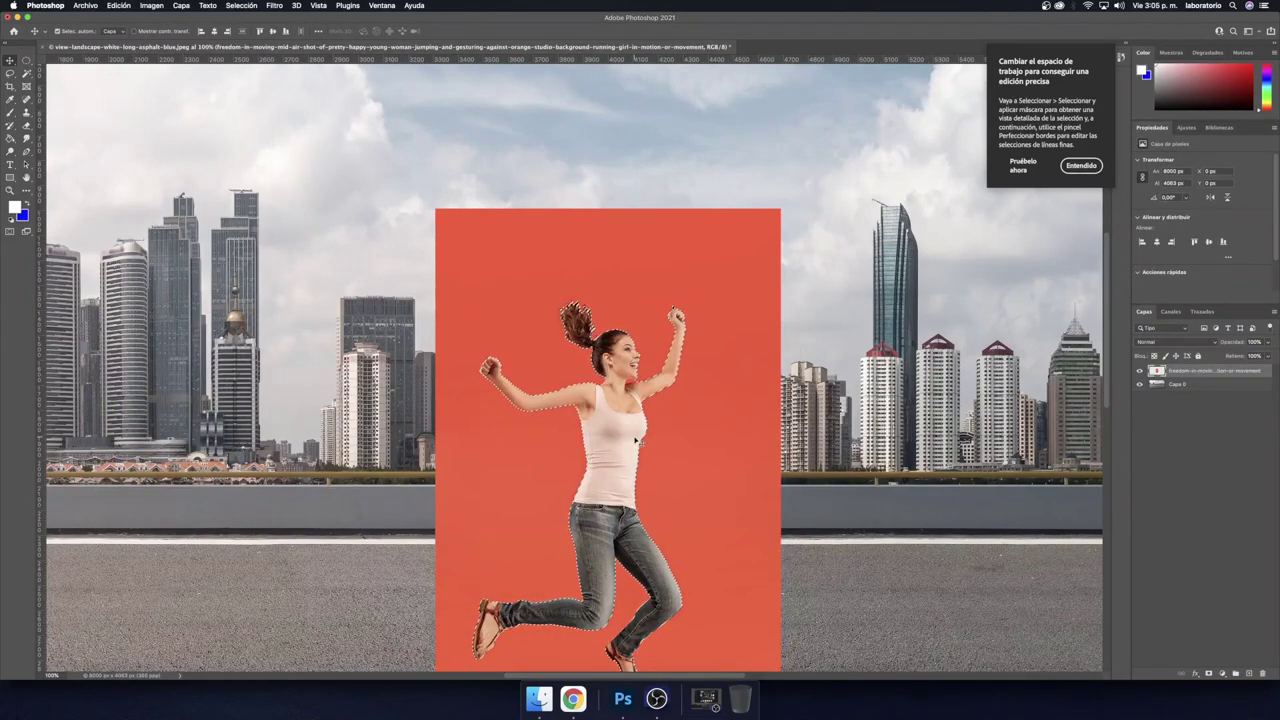
key("z")
key("ctrl+minus")
key("ctrl+minus")
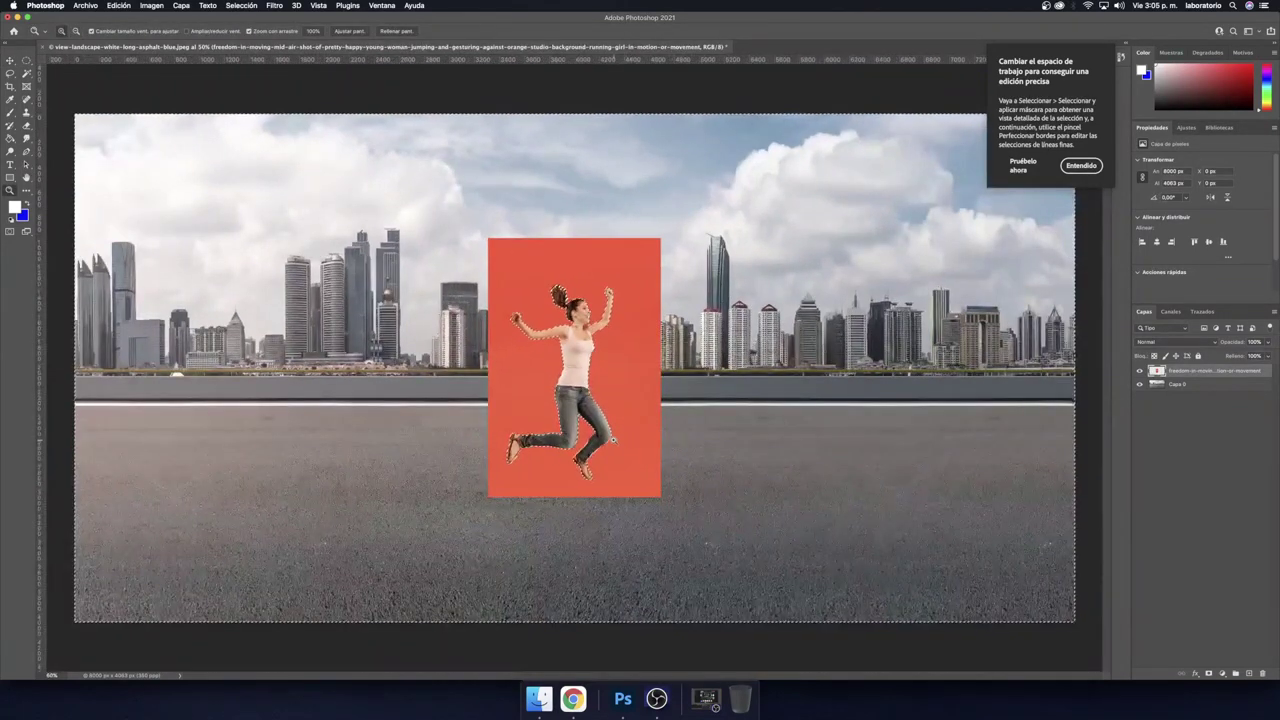
key("v")
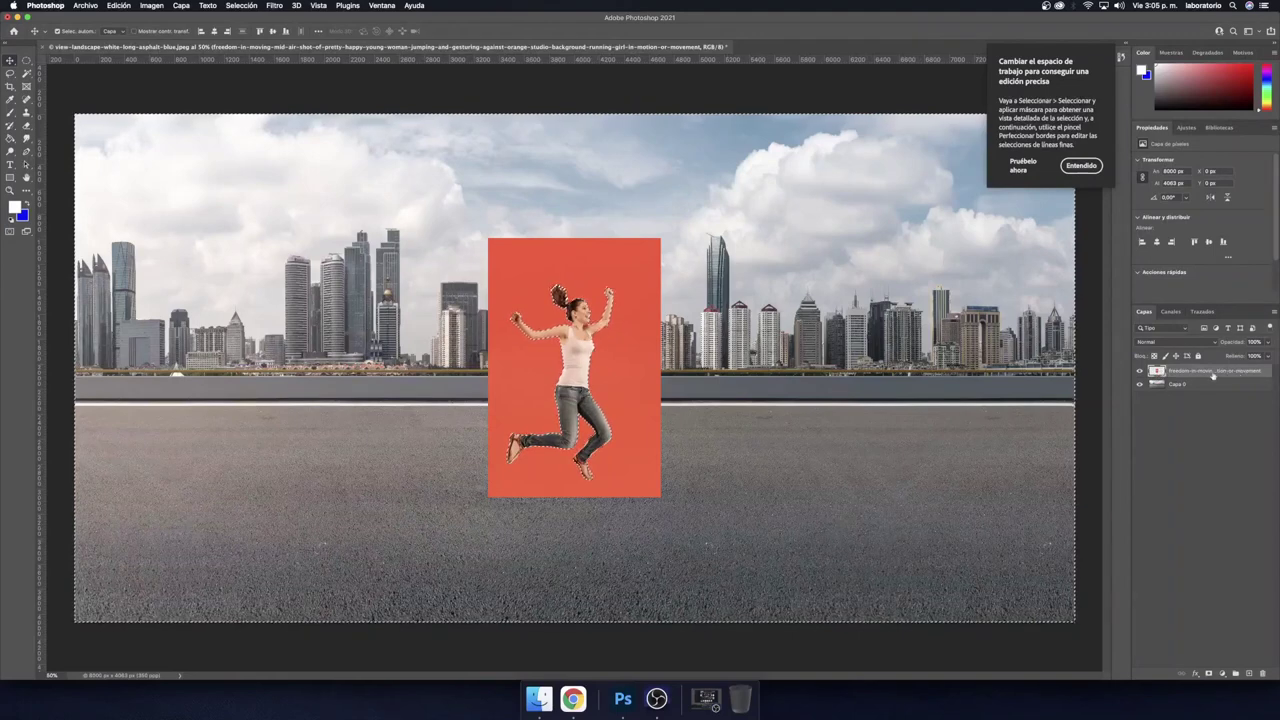
left_click(1139, 371)
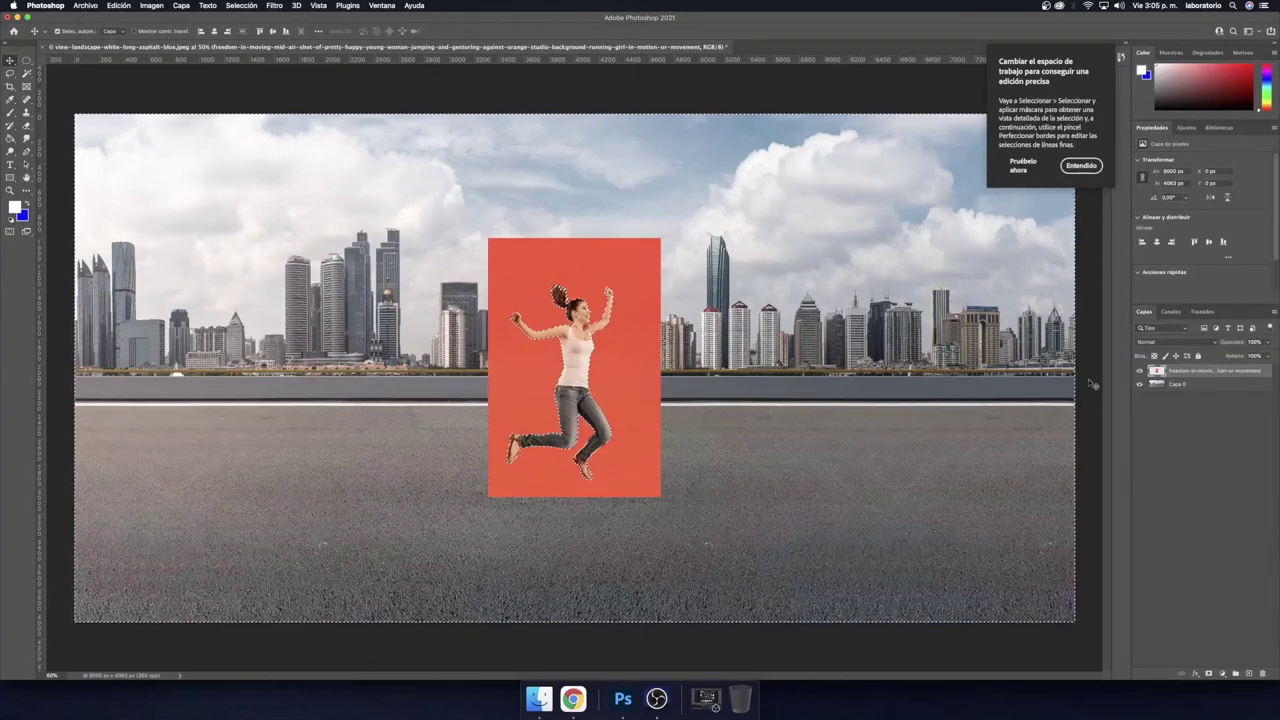
left_click(1139, 384)
left_click(1139, 384)
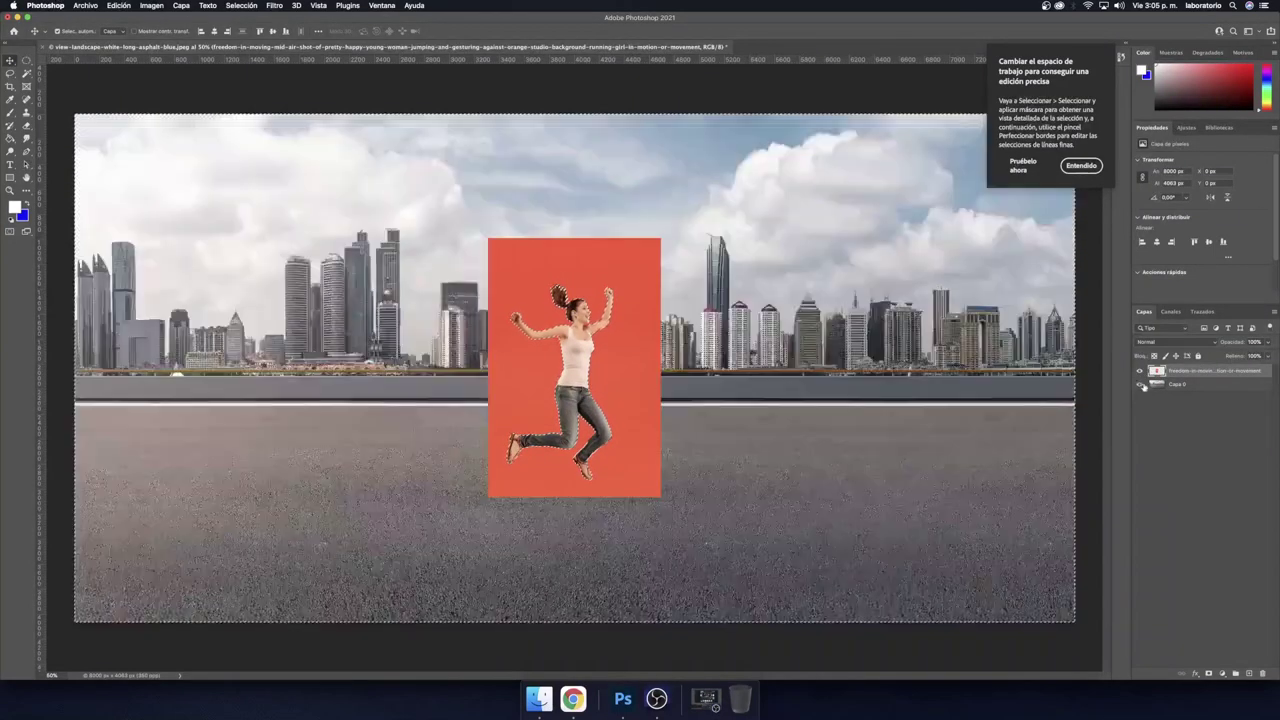
key("Delete")
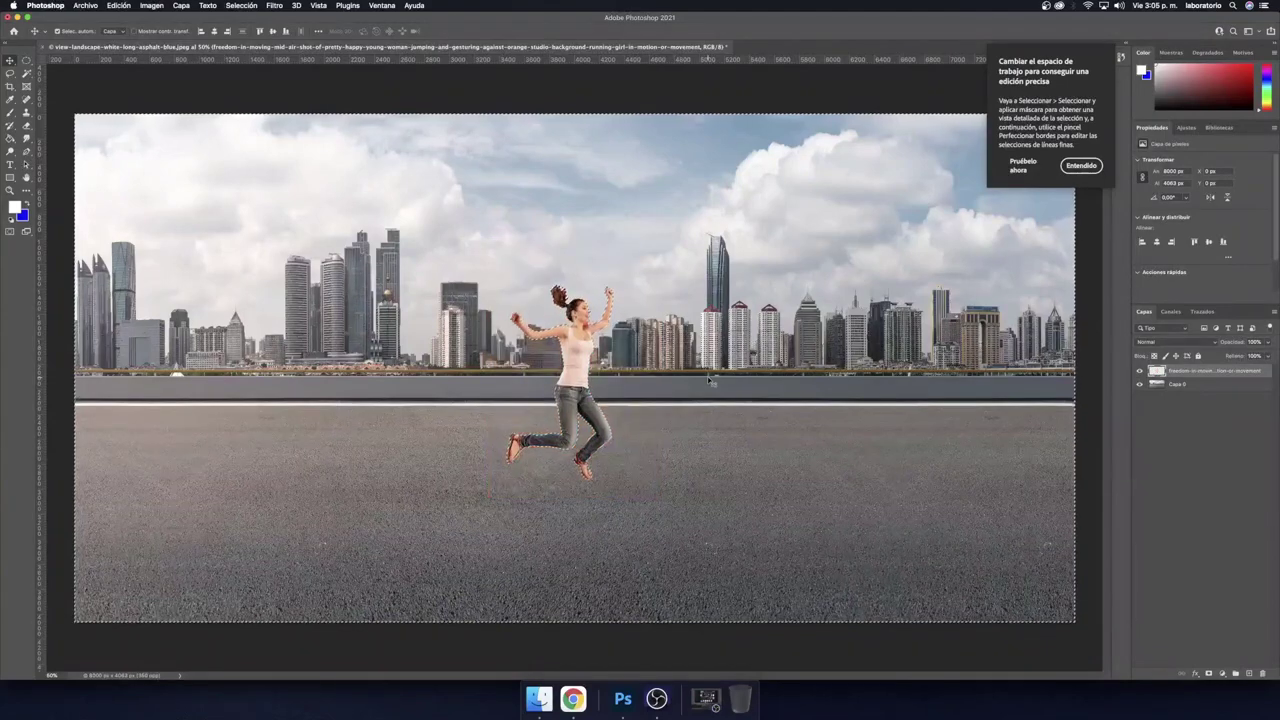
- Deselect and zoom in to inspect the woman's shoulder and arm edges
key("super+d")
key("z")
left_click(555, 328)
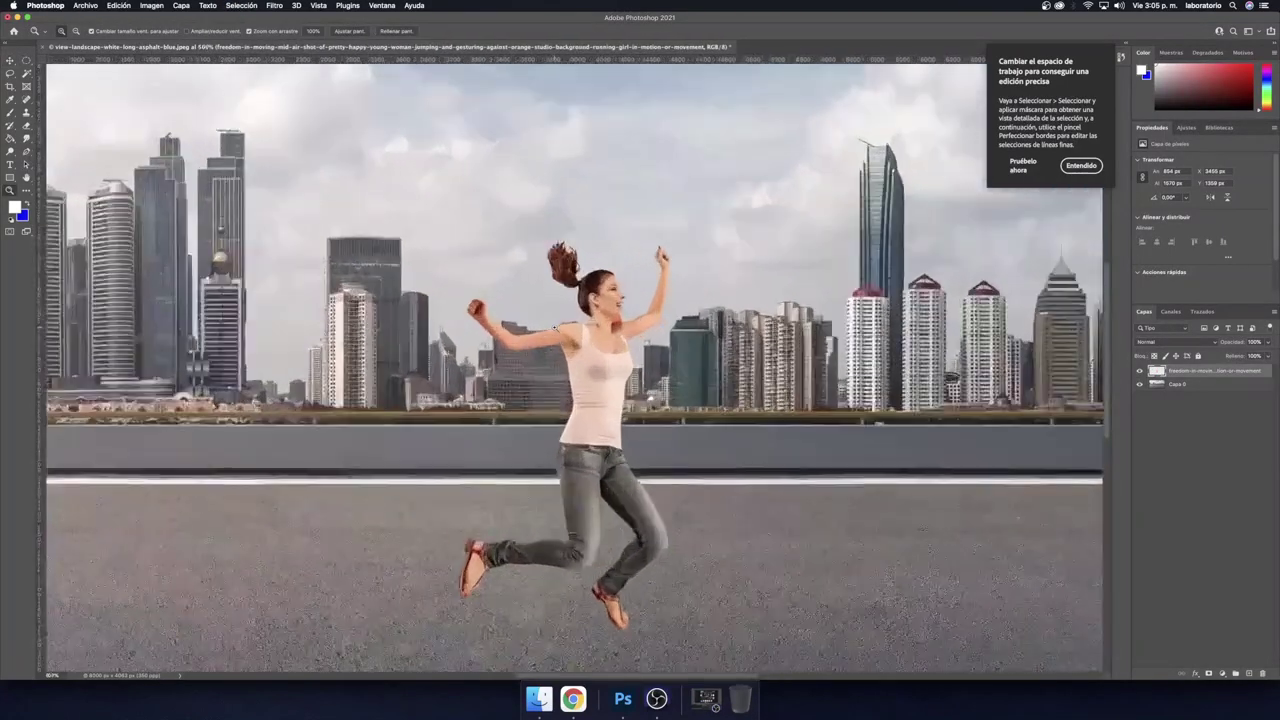
mouse_move(555, 328)
left_mouse_down()
mouse_move(605, 311)
mouse_move(731, 313)
mouse_move(779, 352)
mouse_move(750, 352)
left_mouse_up()
left_click(1081, 165)
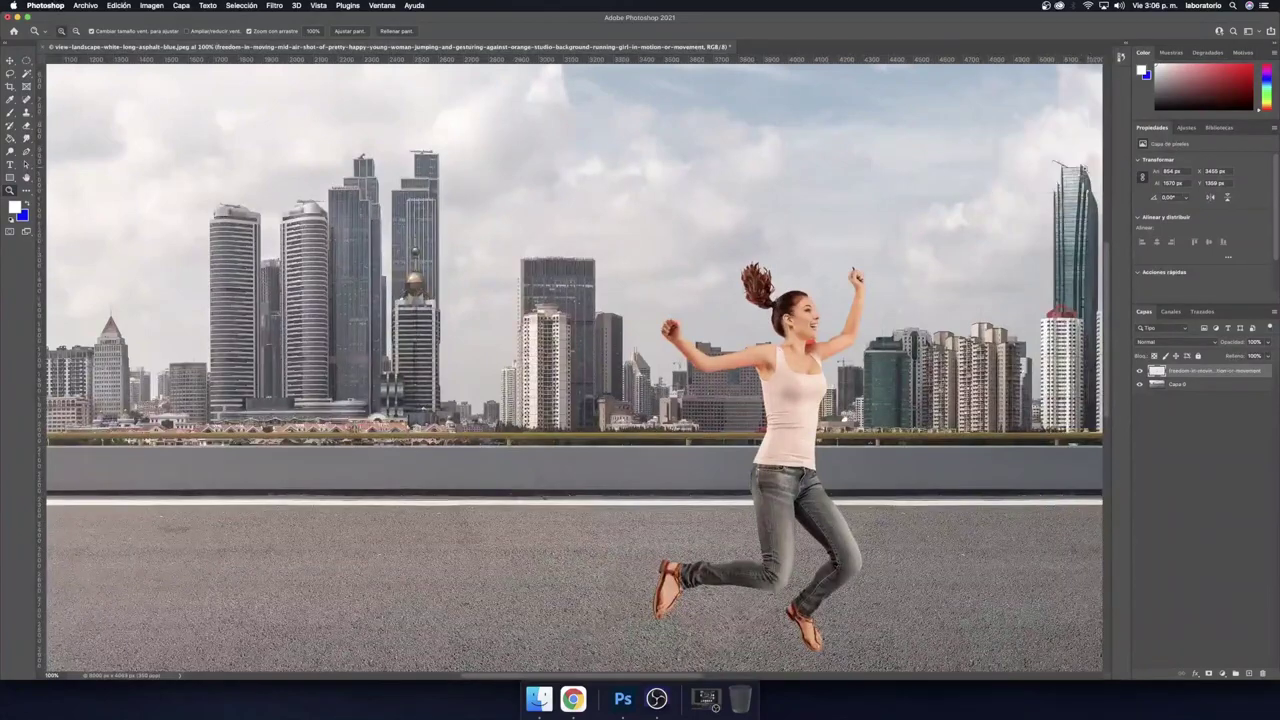
mouse_move(780, 398)
left_mouse_down()
mouse_move(185, 395)
mouse_move(521, 329)
mouse_move(697, 349)
left_mouse_up()
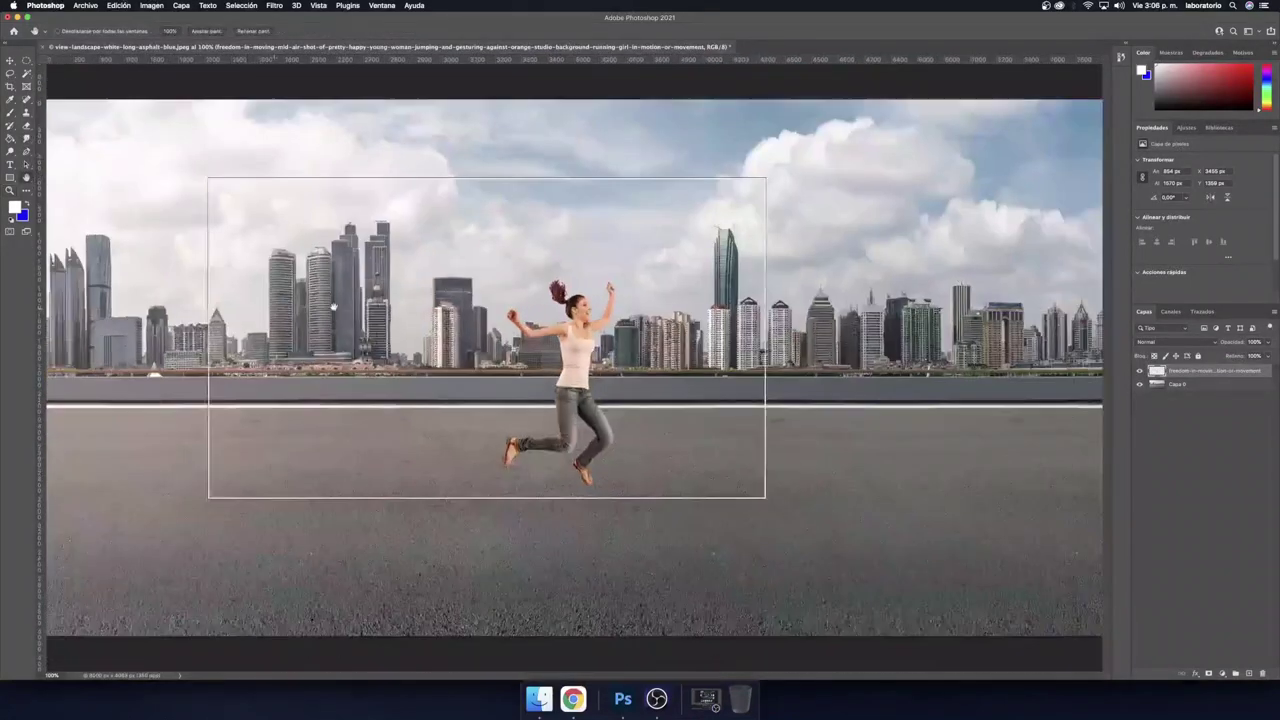
mouse_move(486, 340)
left_mouse_down()
mouse_move(415, 341)
mouse_move(175, 281)
left_mouse_up()
- Move the cut-out woman from the centre to the left side of the road
left_click(27, 178)
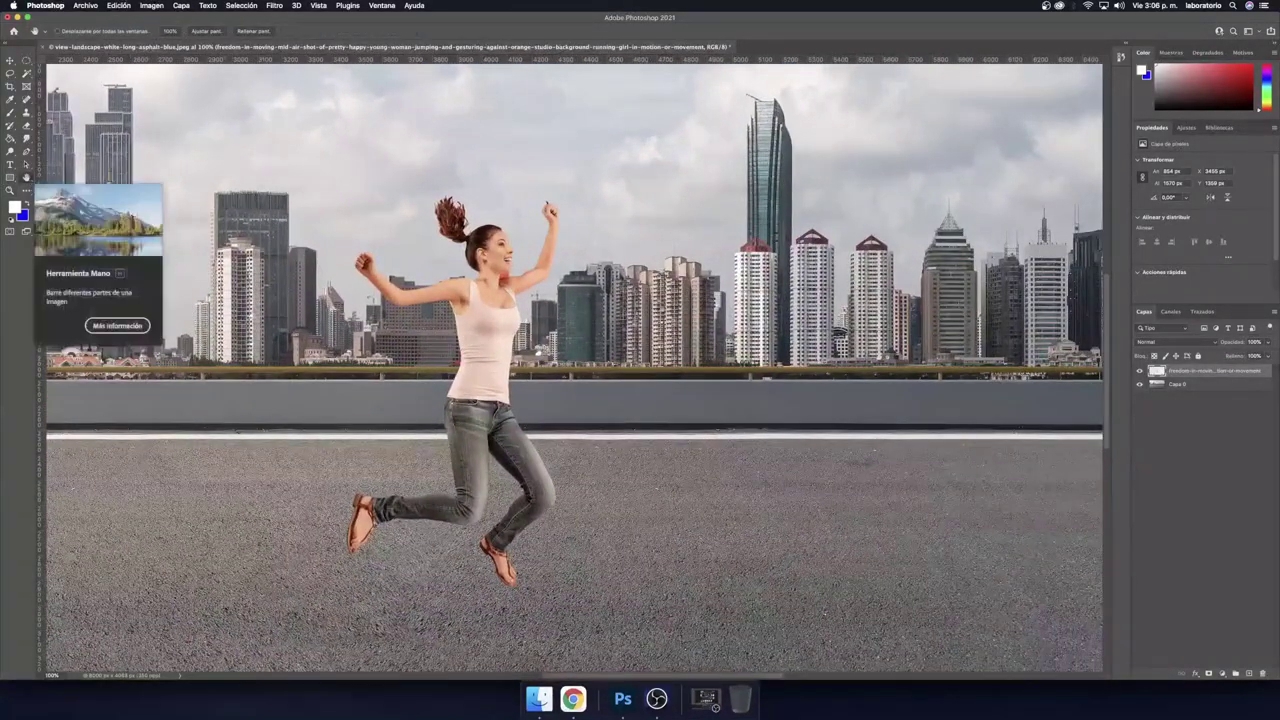
left_click_drag(347, 385, 520, 347)
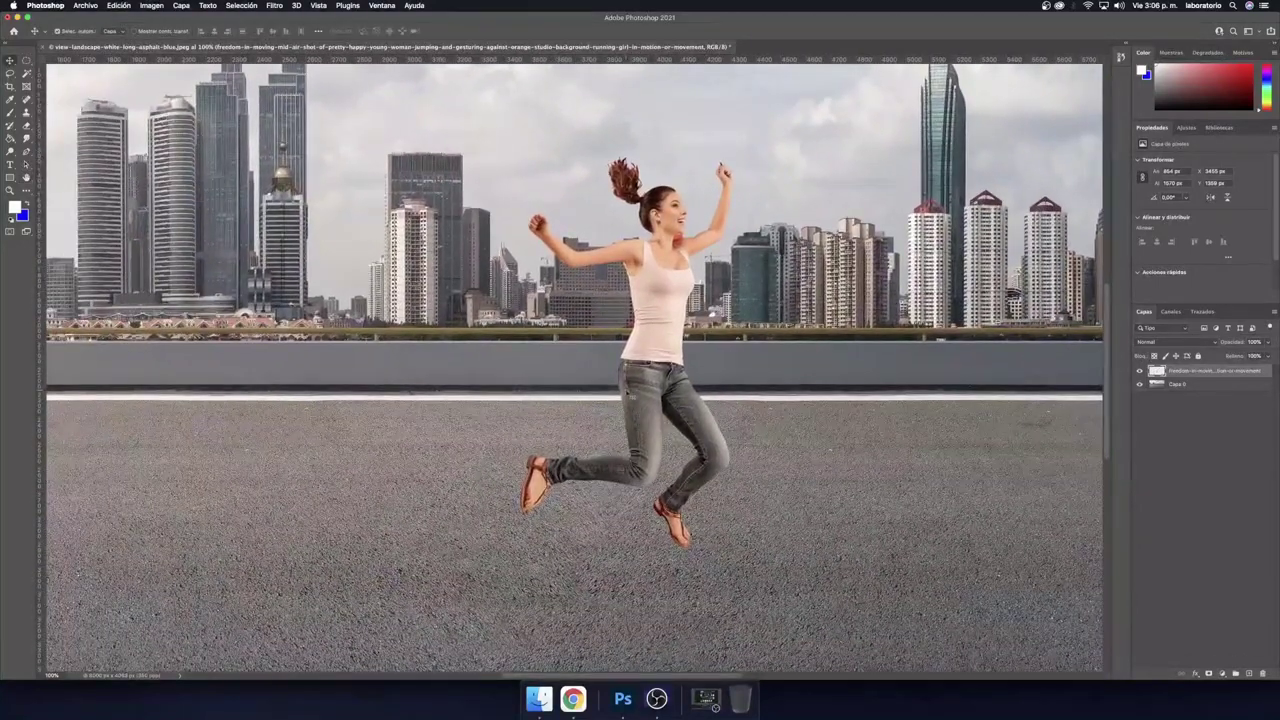
key("z")
left_click(645, 389, "alt")
key("v")
left_click_drag(645, 389, 421, 382)
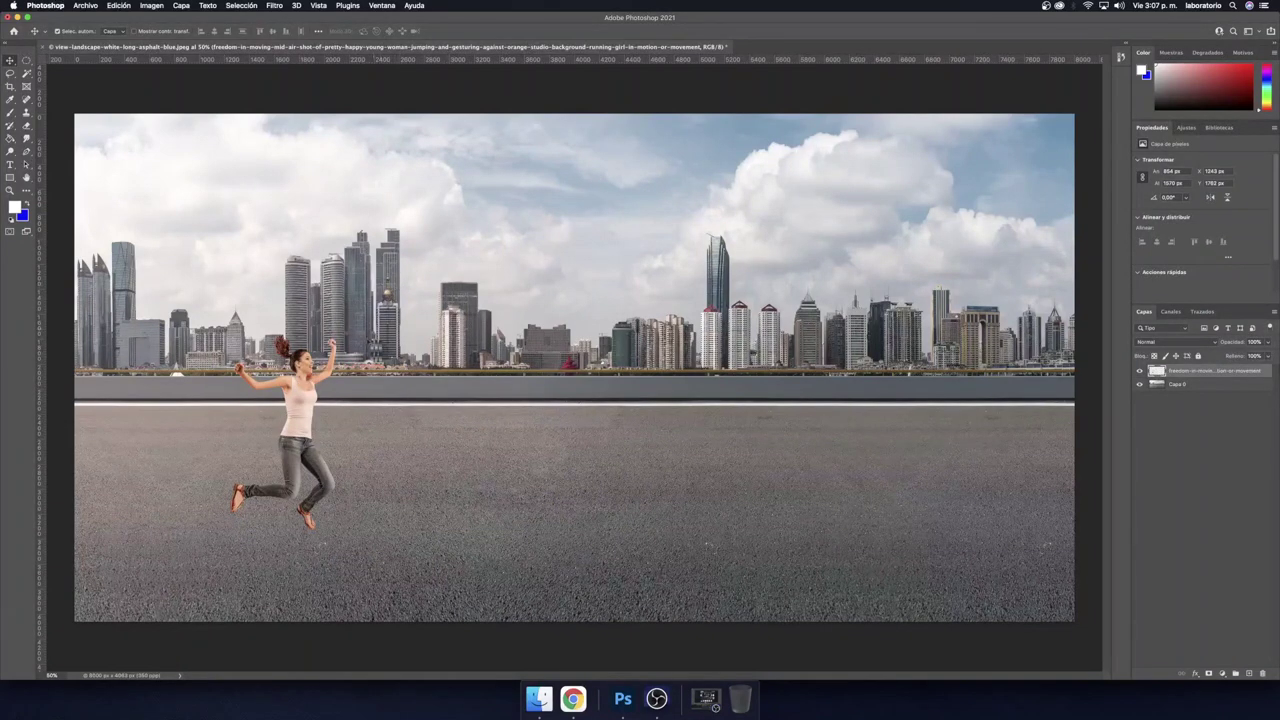
key("ctrl+t")
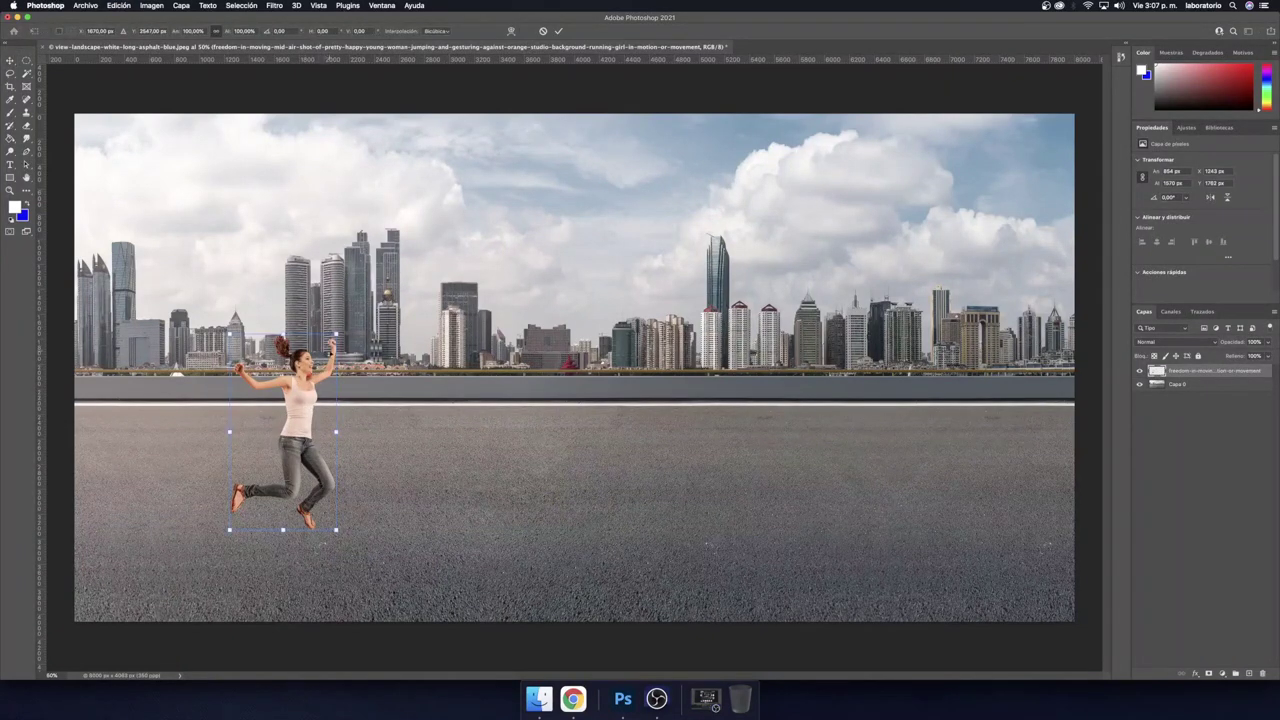
left_click_drag(336, 334, 455, 114)
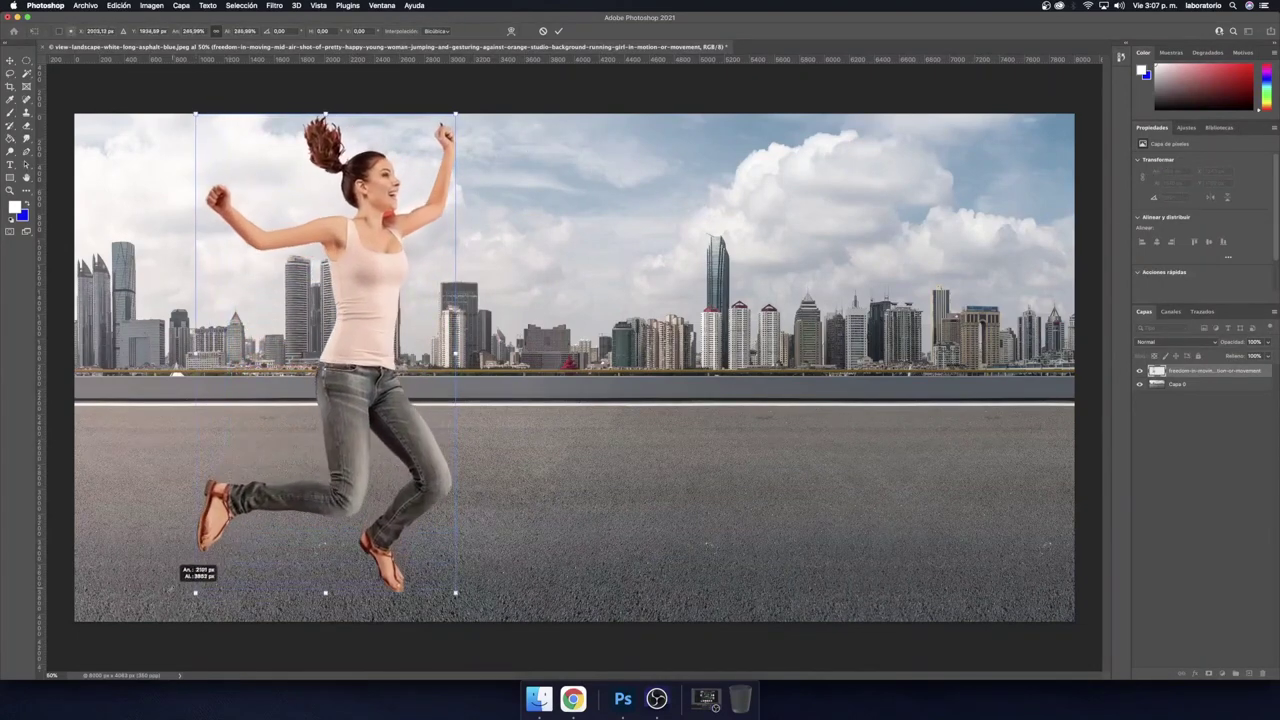
left_click_drag(229, 531, 179, 622)
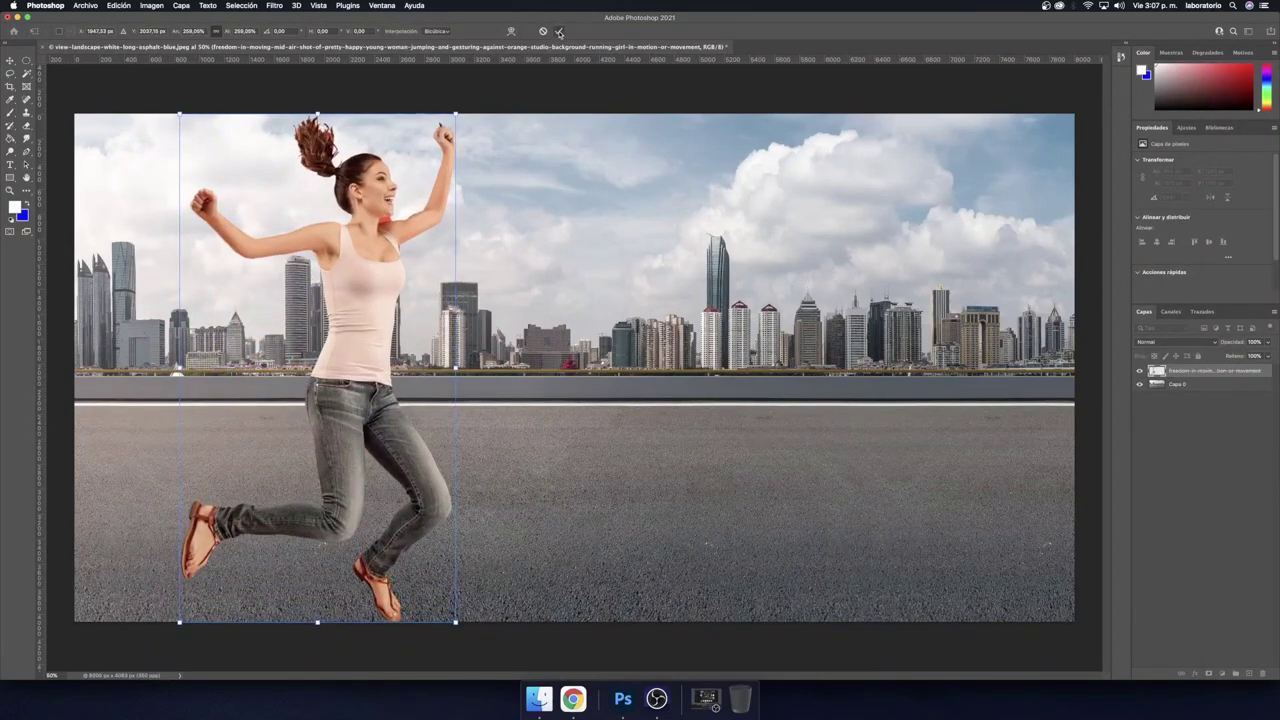
left_click(559, 32)
key("z")
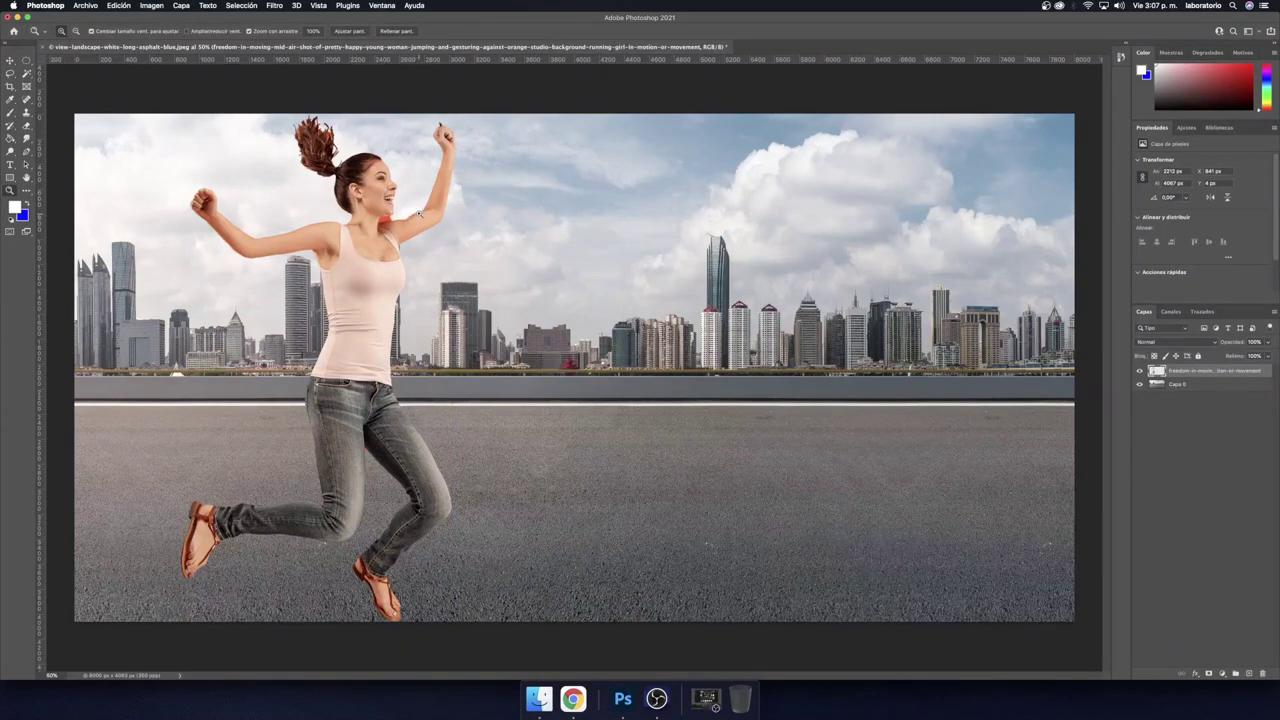
left_click_drag(420, 220, 418, 198)
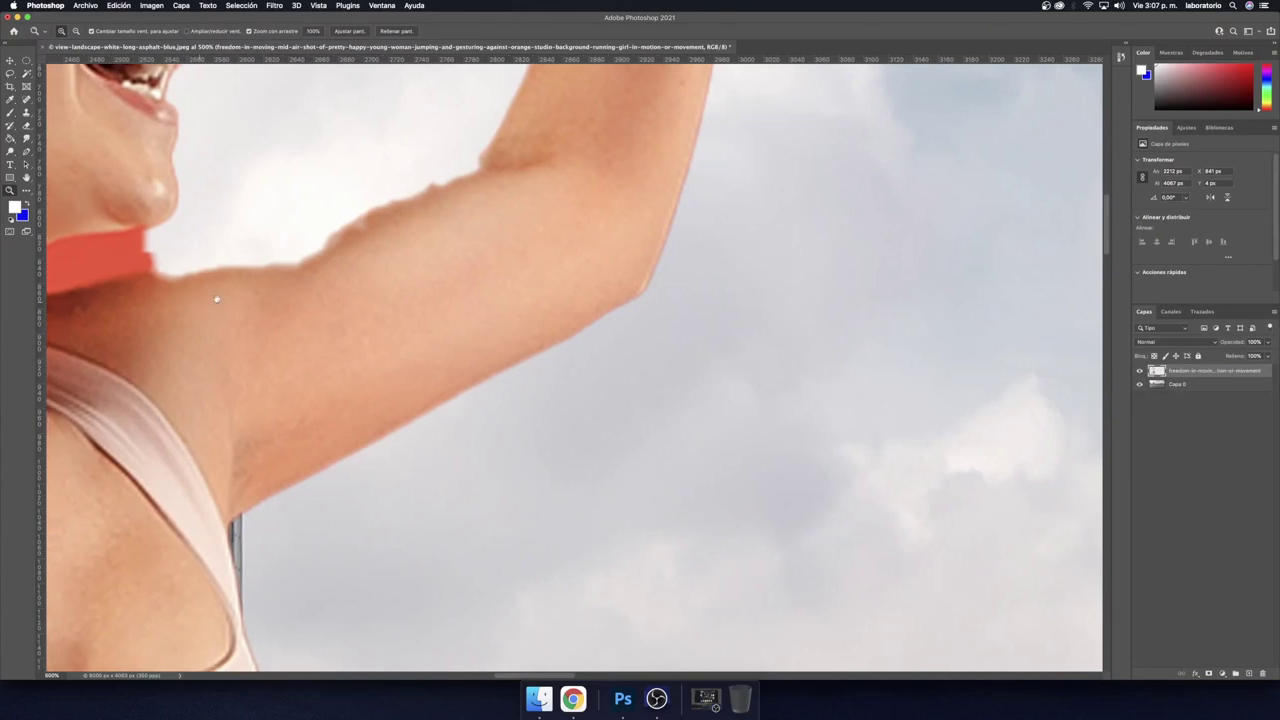
mouse_move(220, 304)
left_mouse_down()
mouse_move(593, 284)
mouse_move(570, 318)
left_mouse_up()
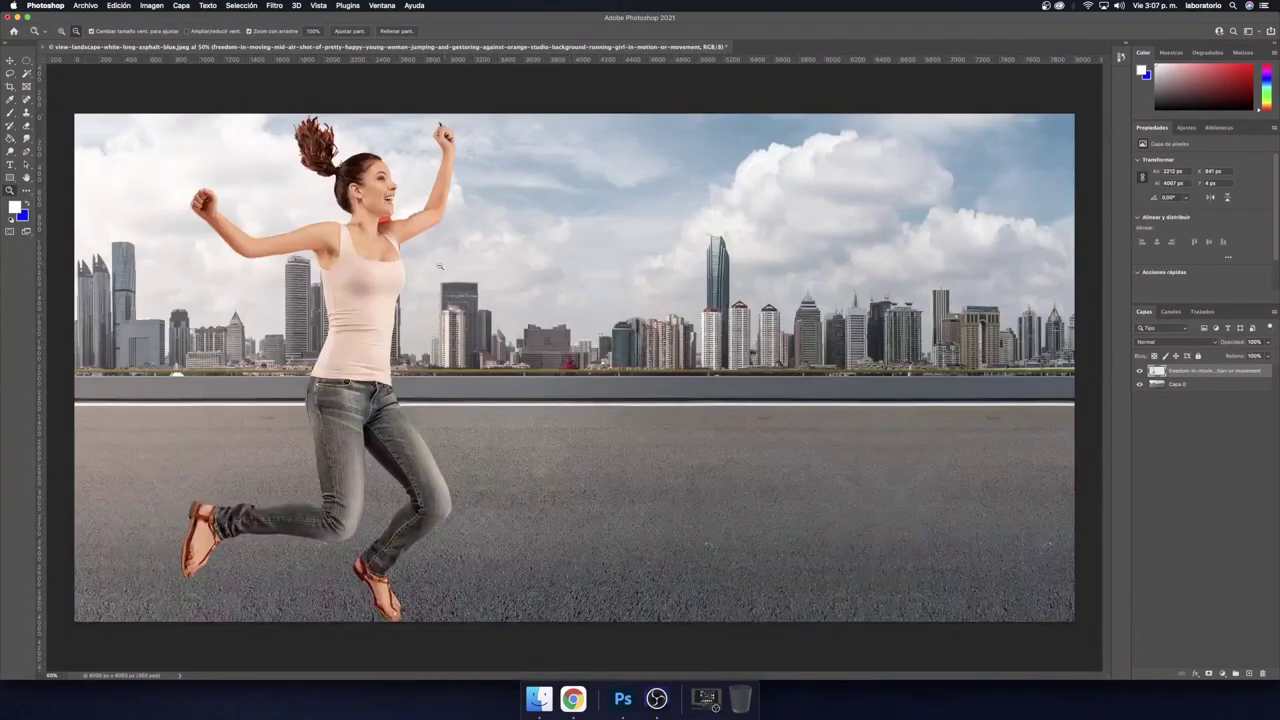
key("super+z")
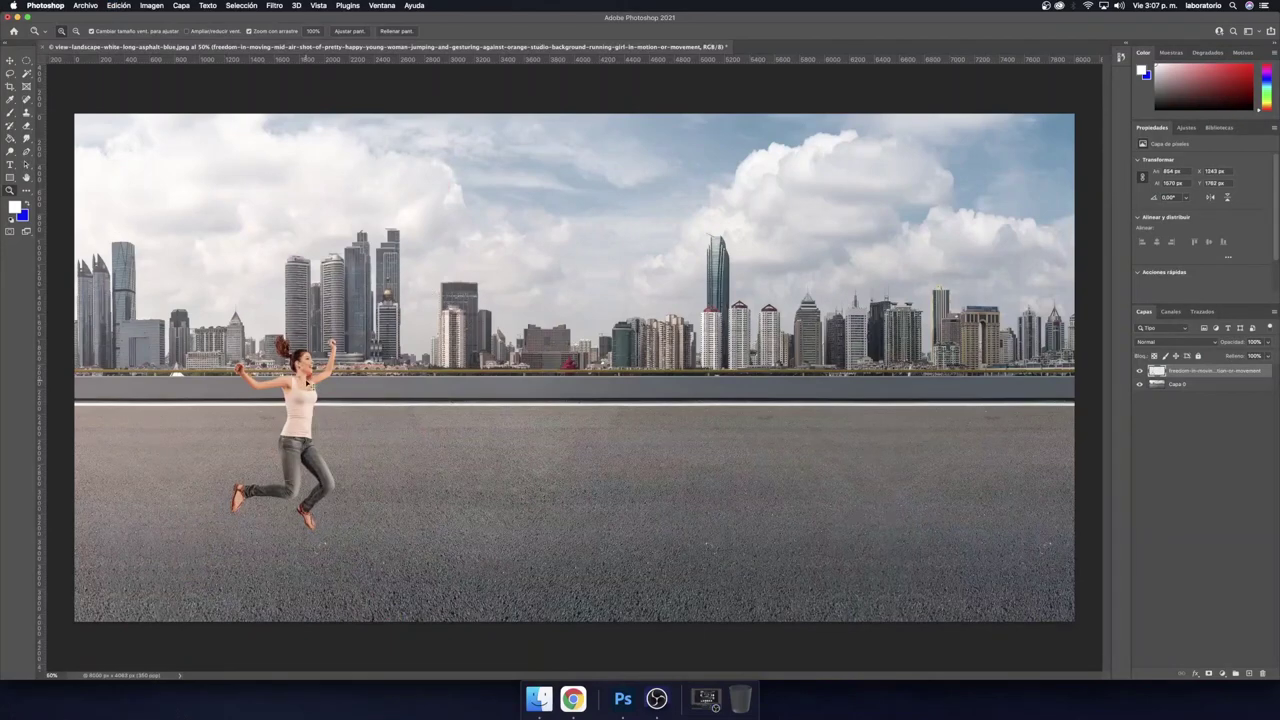
- Convert the woman's layer to a smart object
right_click(1171, 374)
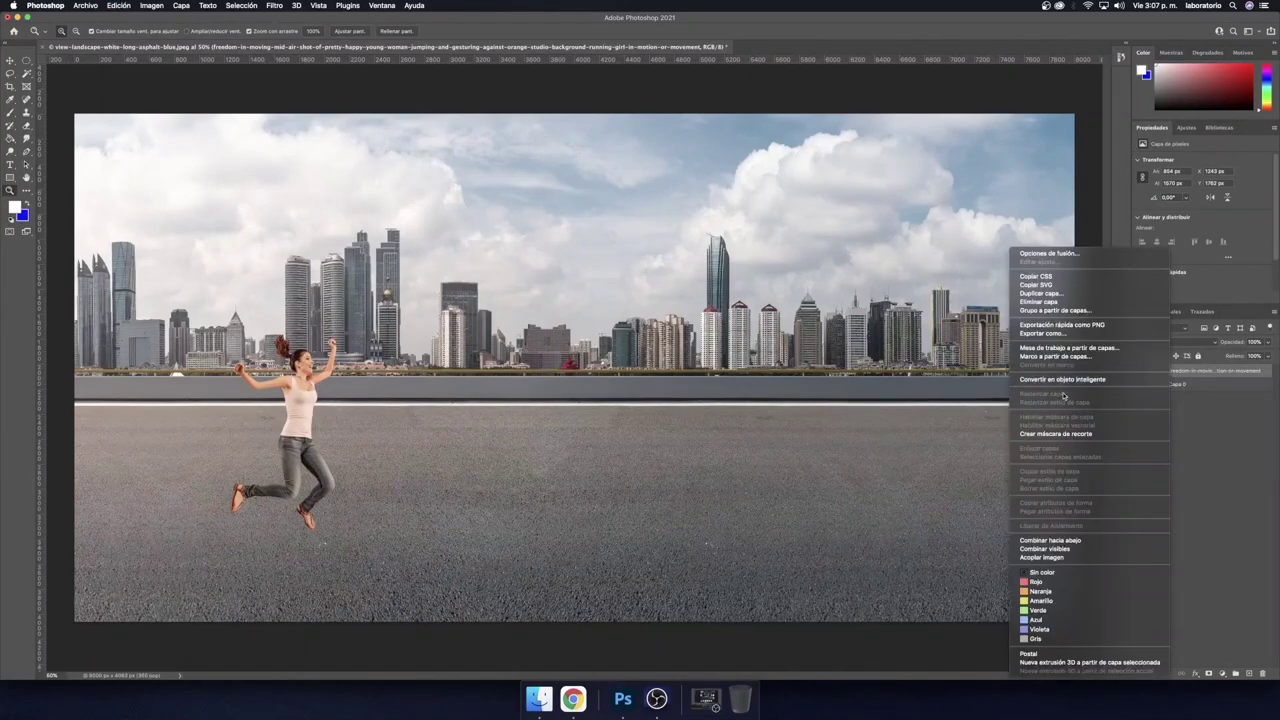
left_click(1110, 381)
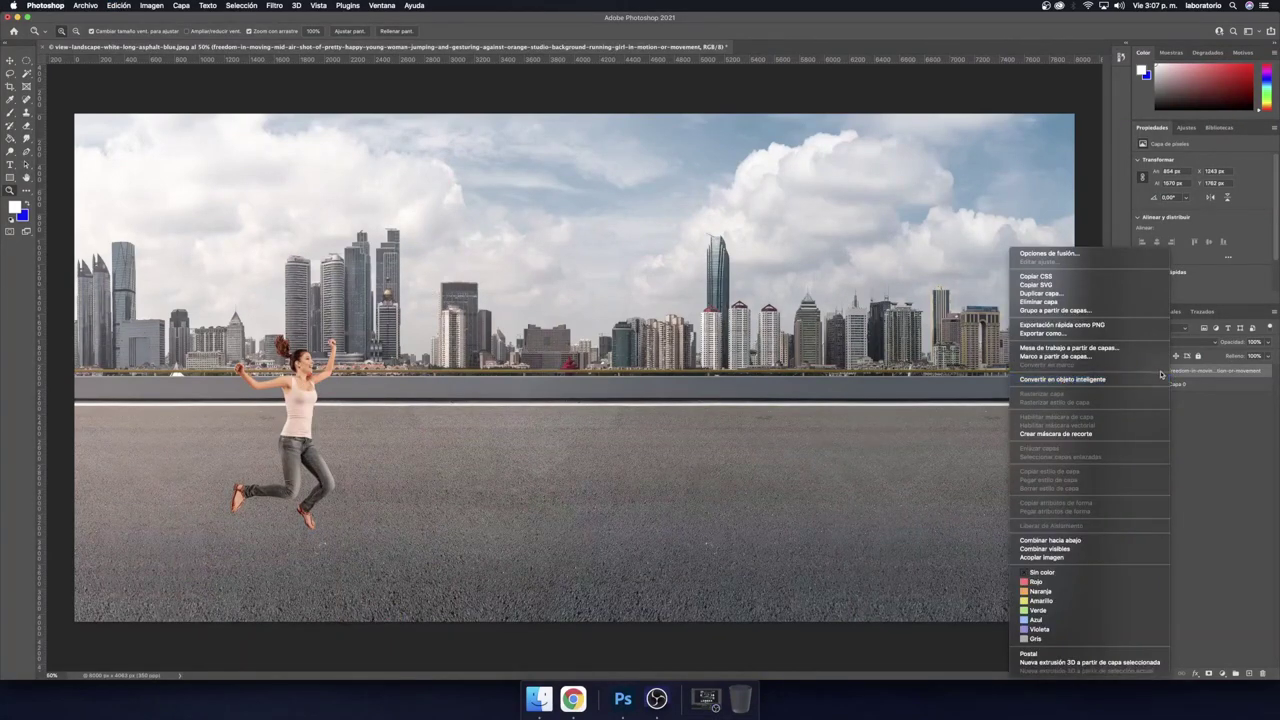
left_click(1100, 381)
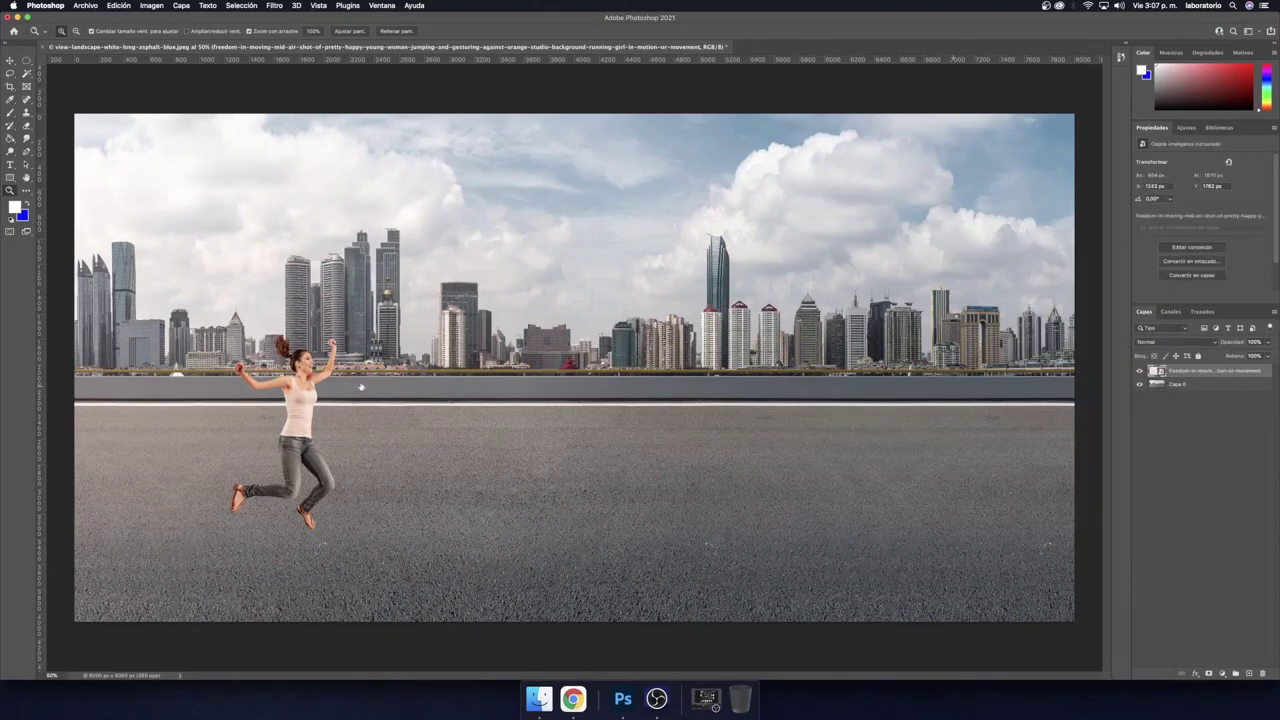
- Enlarge the woman so she spans nearly the full image height on the left
key("ctrl+t")
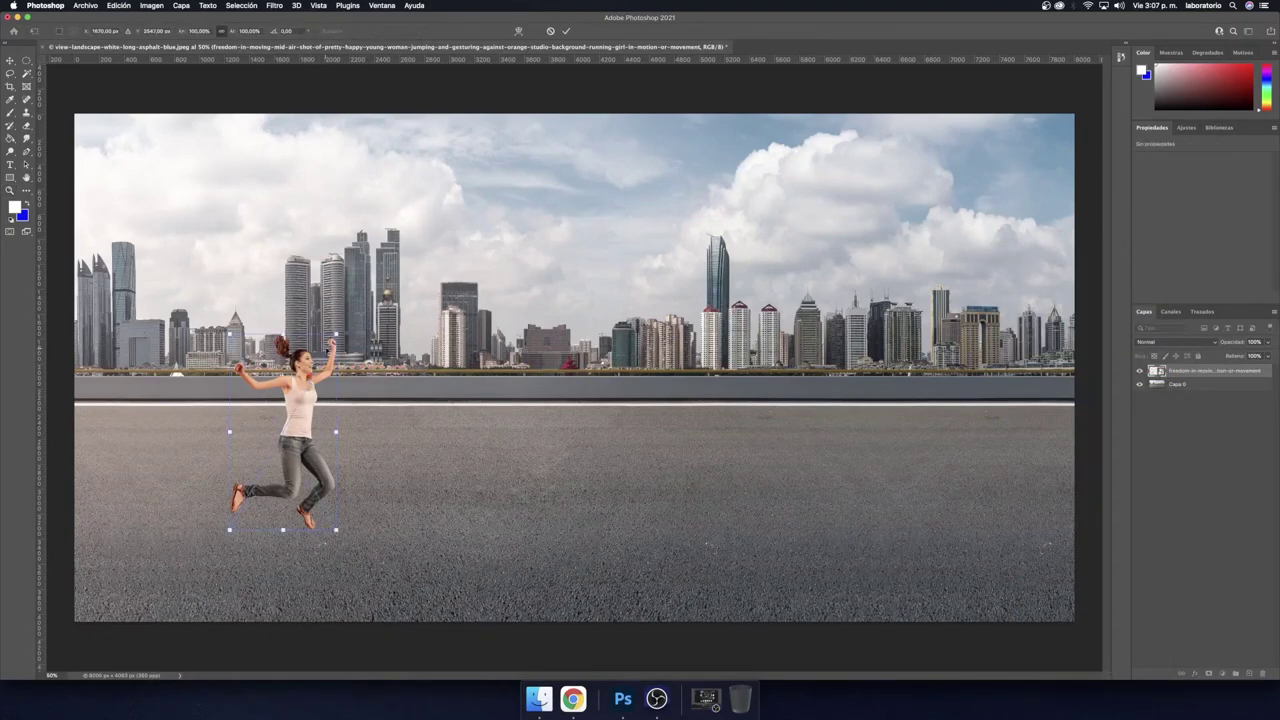
left_click_drag(336, 336, 471, 140)
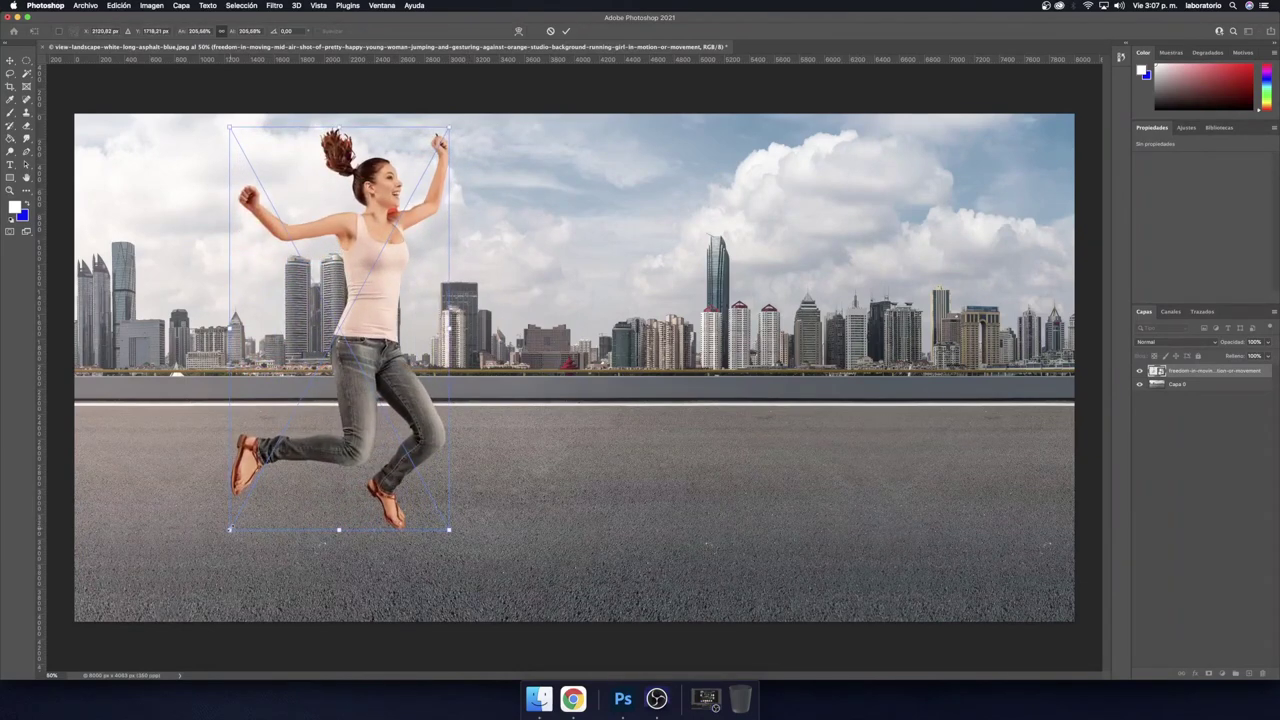
left_click_drag(229, 530, 181, 619)
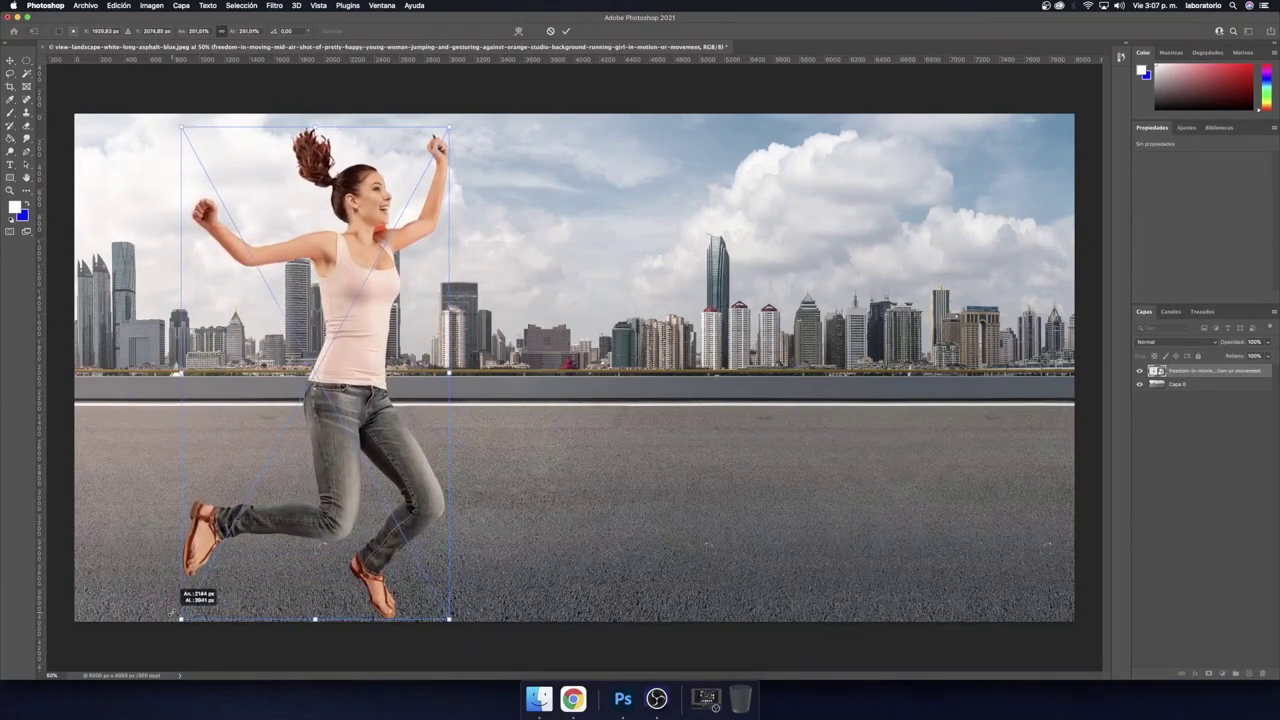
left_click(565, 32)
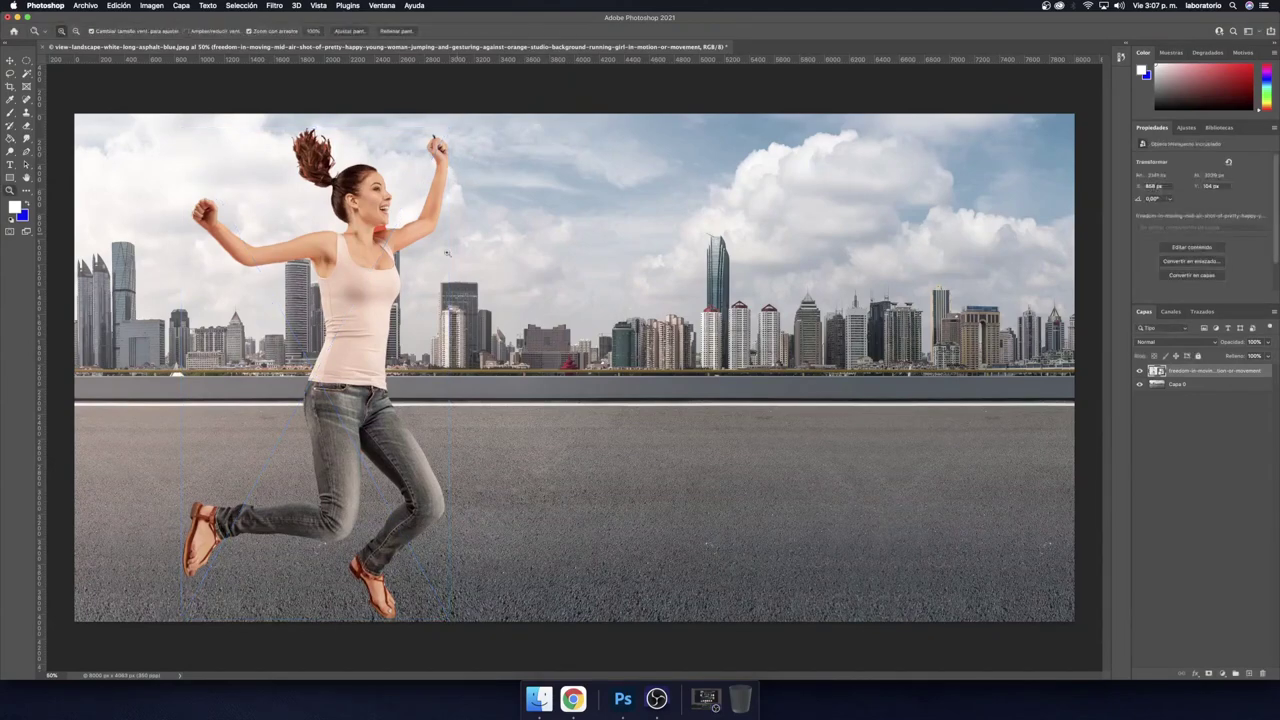
left_click(390, 206)
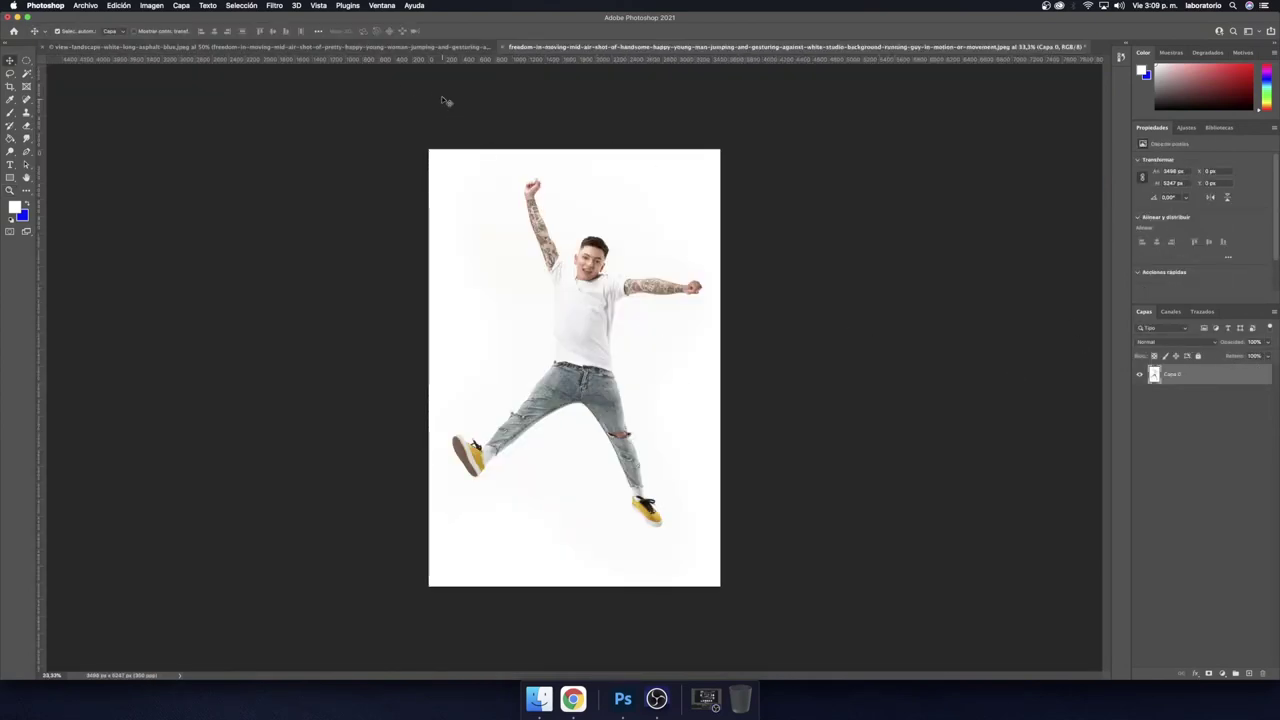
- Drag the jumping man image from its own document into the city road composite
left_click(425, 47)
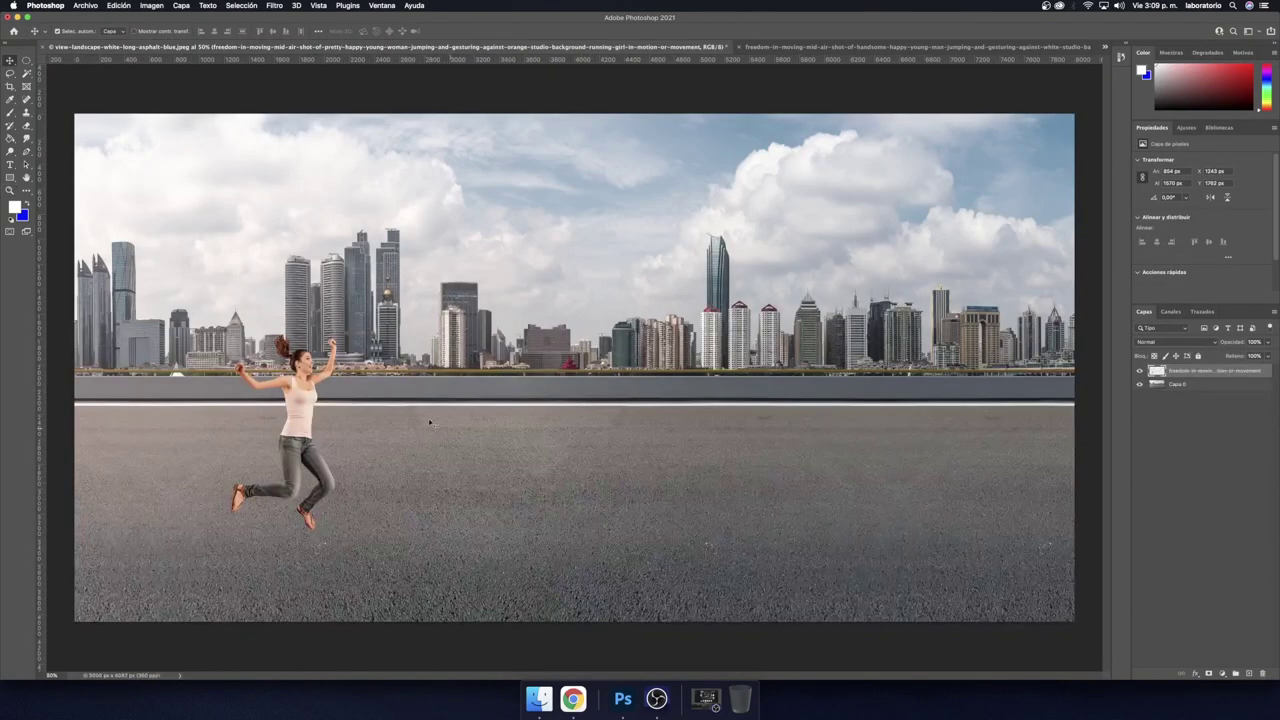
left_click(790, 47)
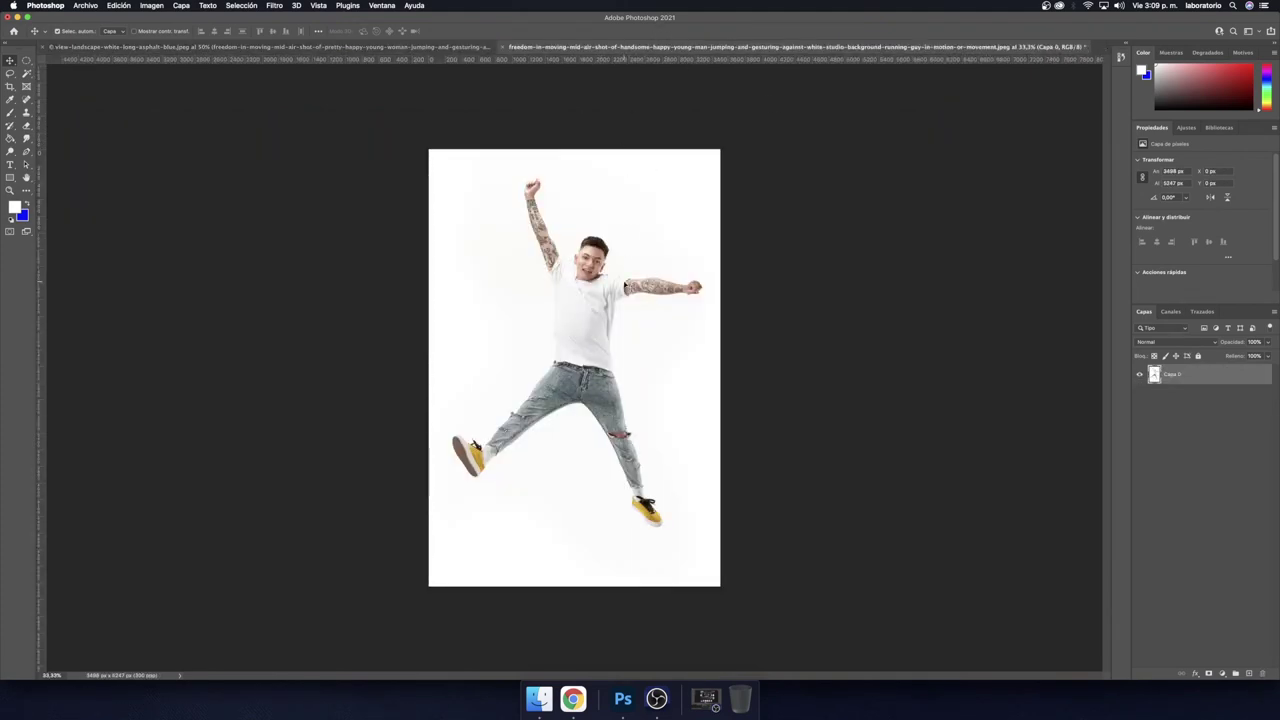
left_click_drag(624, 287, 300, 47)
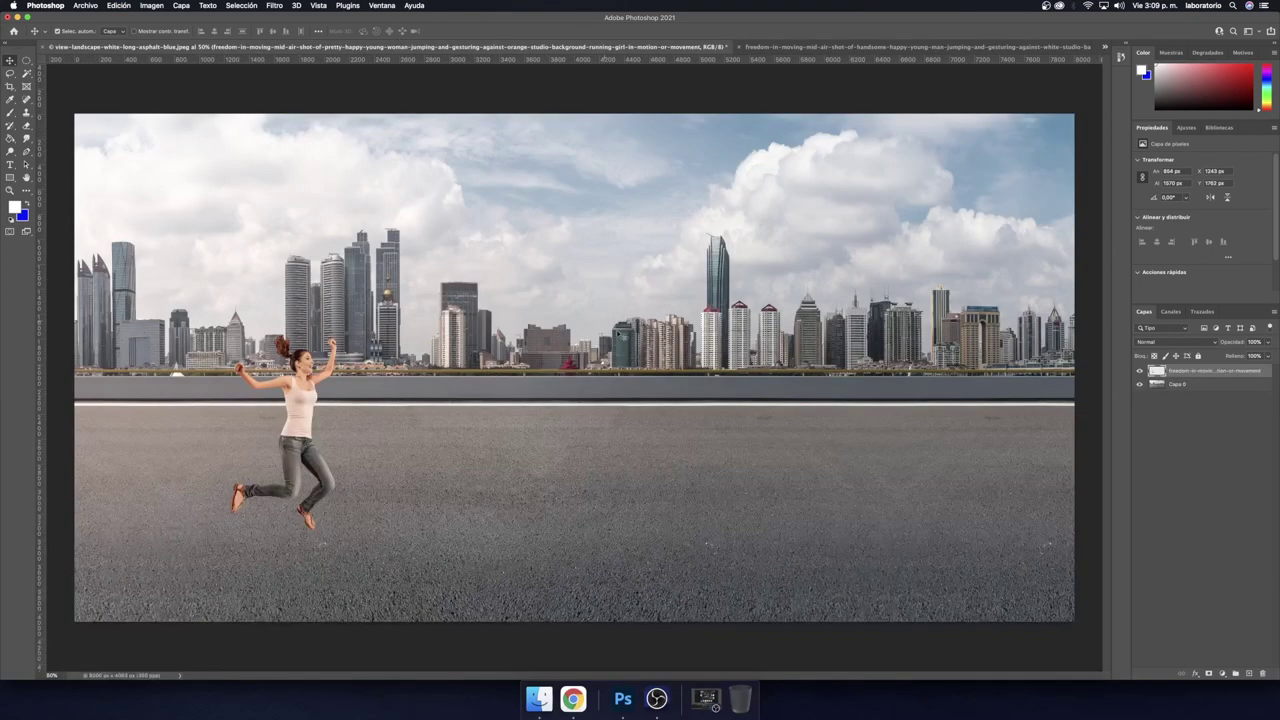
left_click_drag(603, 58, 598, 362)
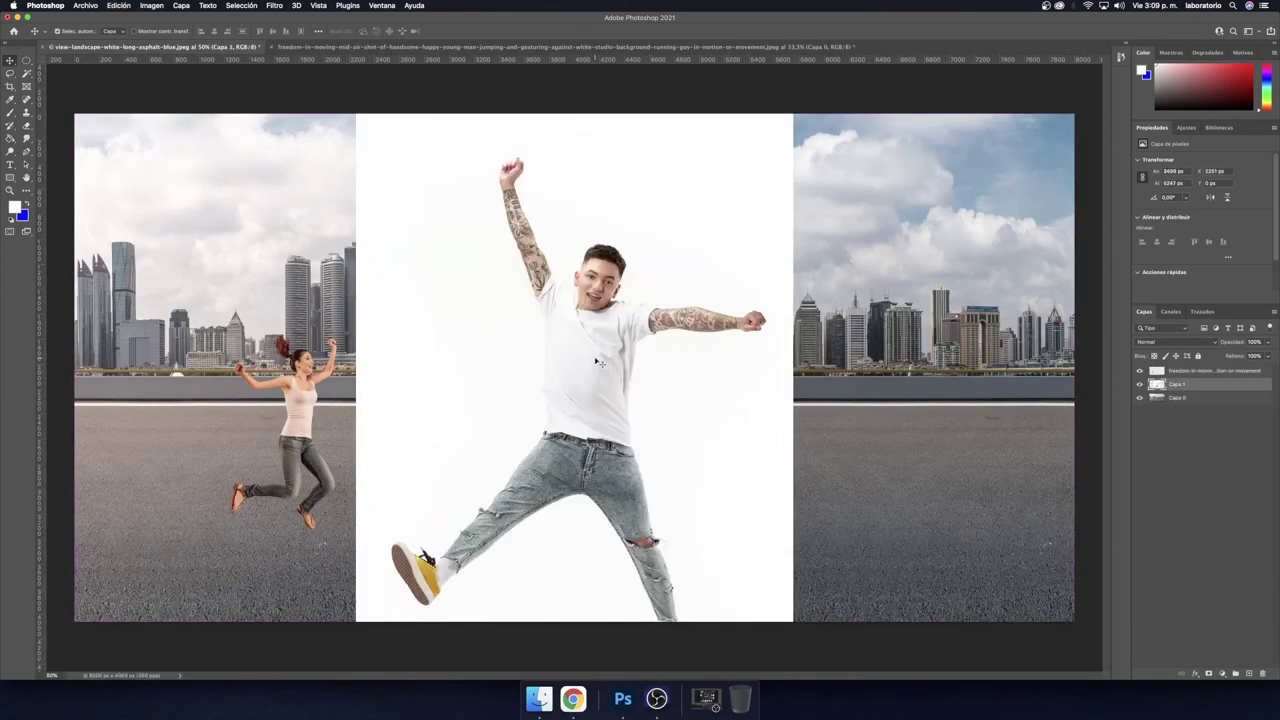
- Scale the jumping man down and place him on the right side of the road
key("ctrl+t")
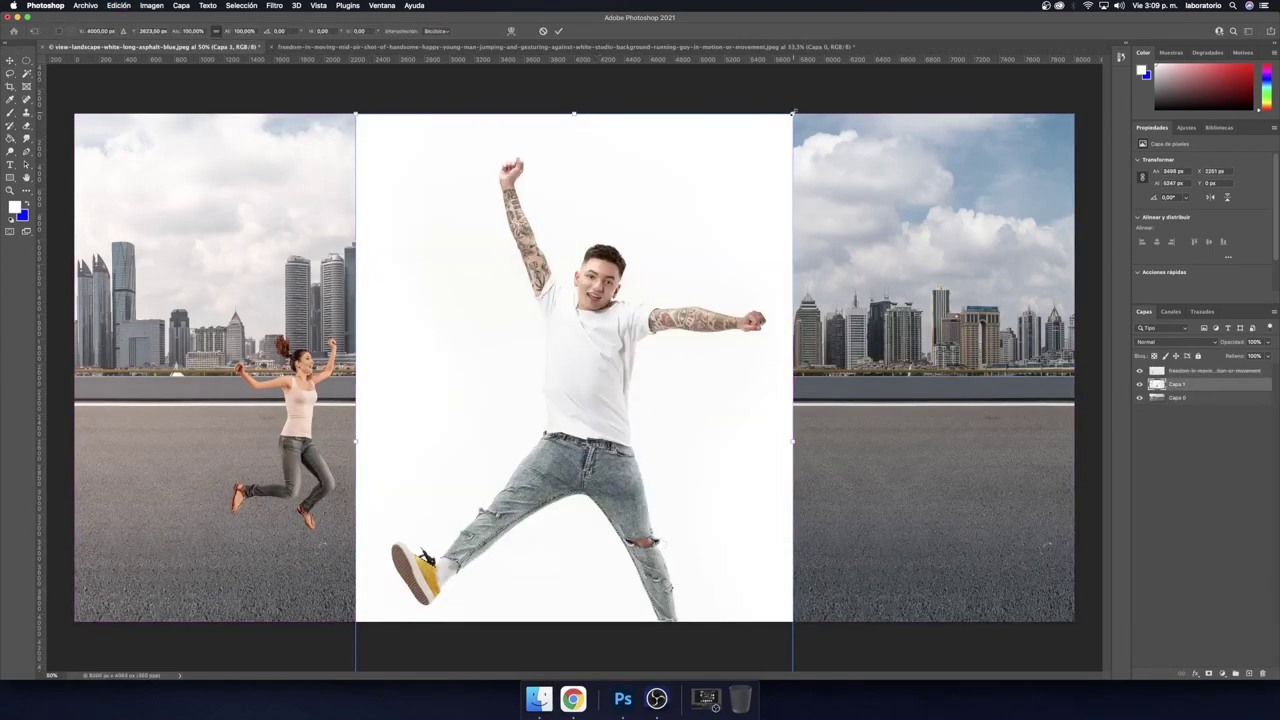
left_click_drag(793, 113, 583, 420)
mouse_move(453, 532)
left_mouse_down()
mouse_move(453, 515)
mouse_move(802, 400)
left_mouse_up()
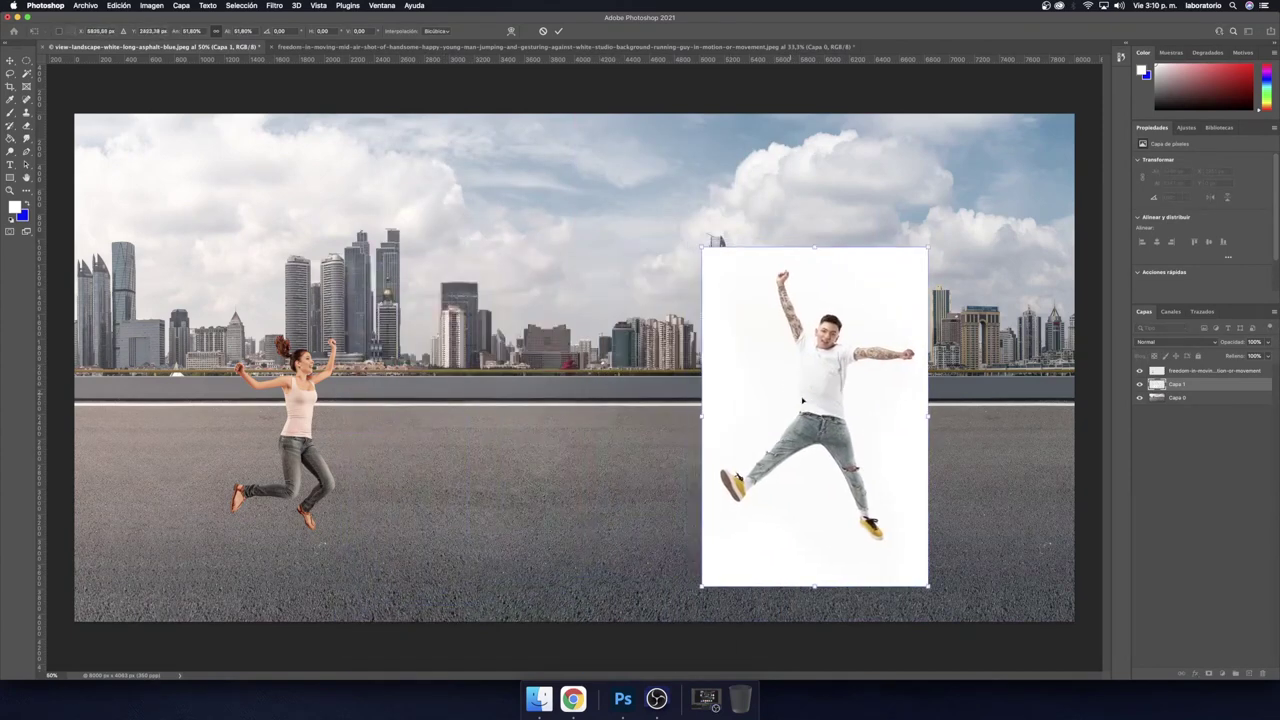
left_click(558, 31)
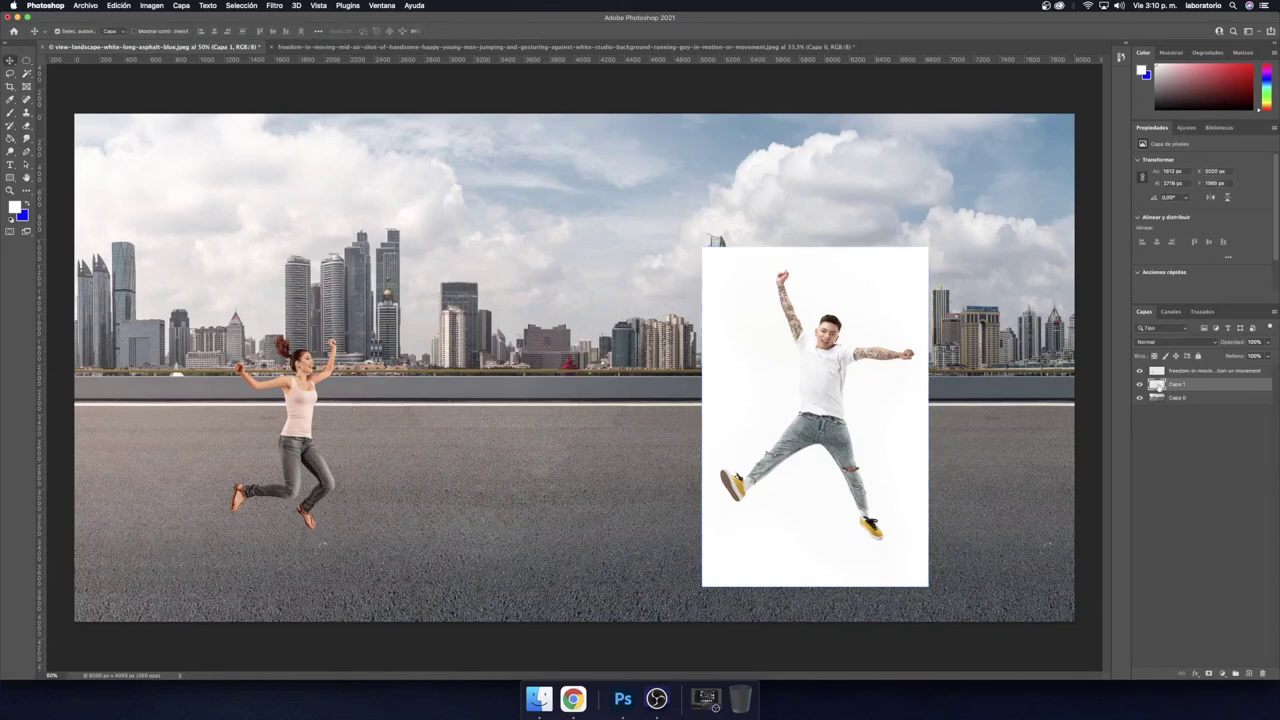
left_click(486, 47)
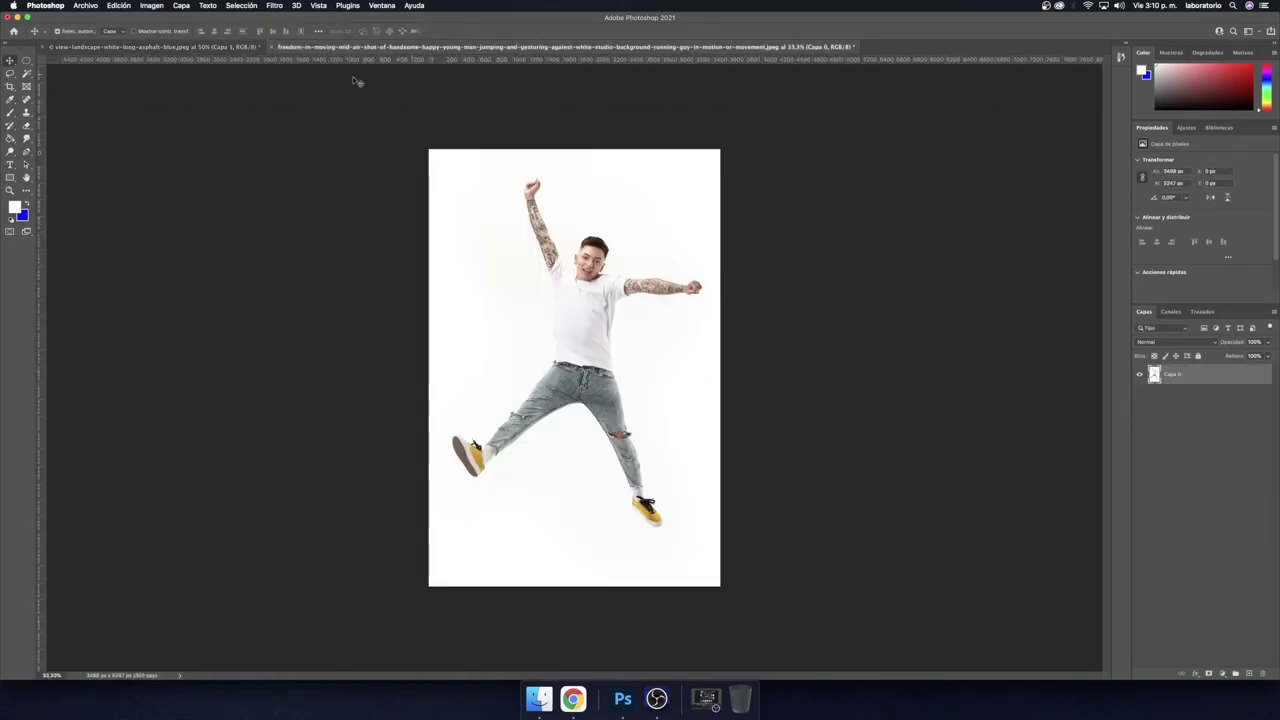
left_click(150, 47)
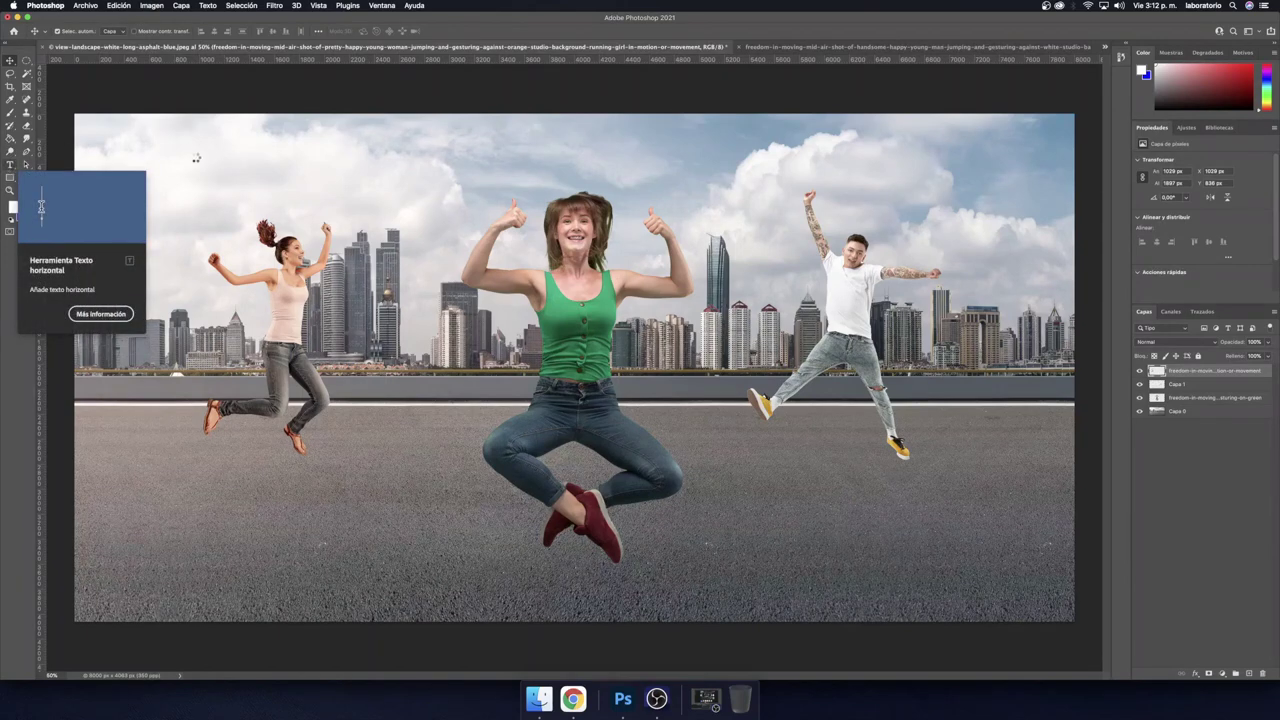
- Add a horizontal text box across the lower road reading 'Baila y sientete libre' and select it
left_click(10, 165)
left_click(184, 249)
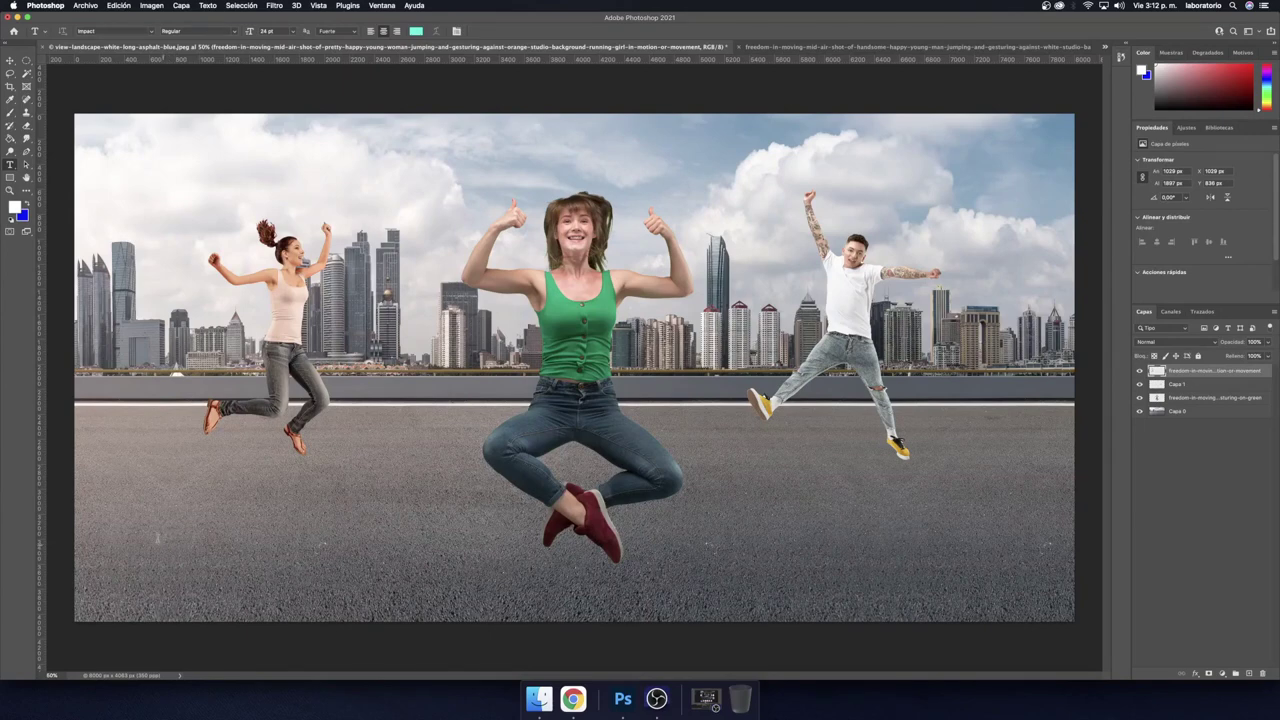
mouse_move(158, 538)
left_mouse_down()
mouse_move(748, 604)
mouse_move(1044, 608)
left_mouse_up()
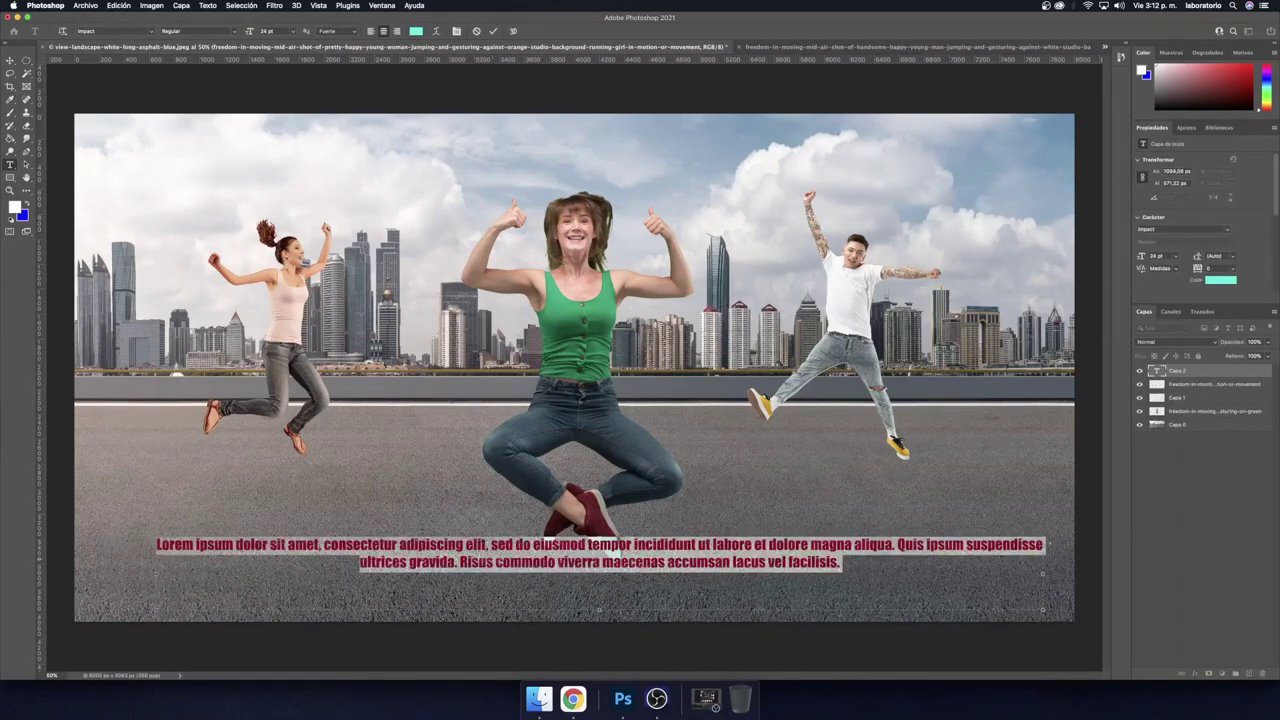
type("Bail")
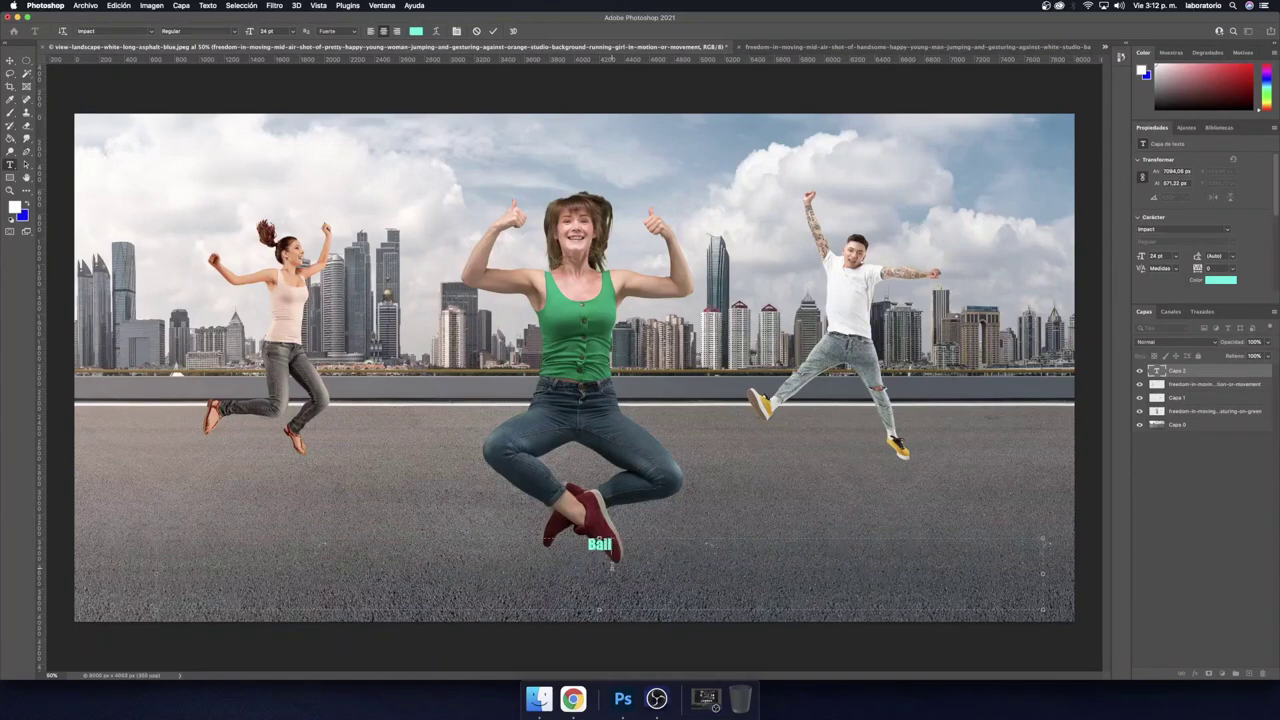
type("a y sient")
type("ete libre")
left_click_drag(664, 548, 522, 548)
- Colour the caption text a darker green
left_click(416, 31)
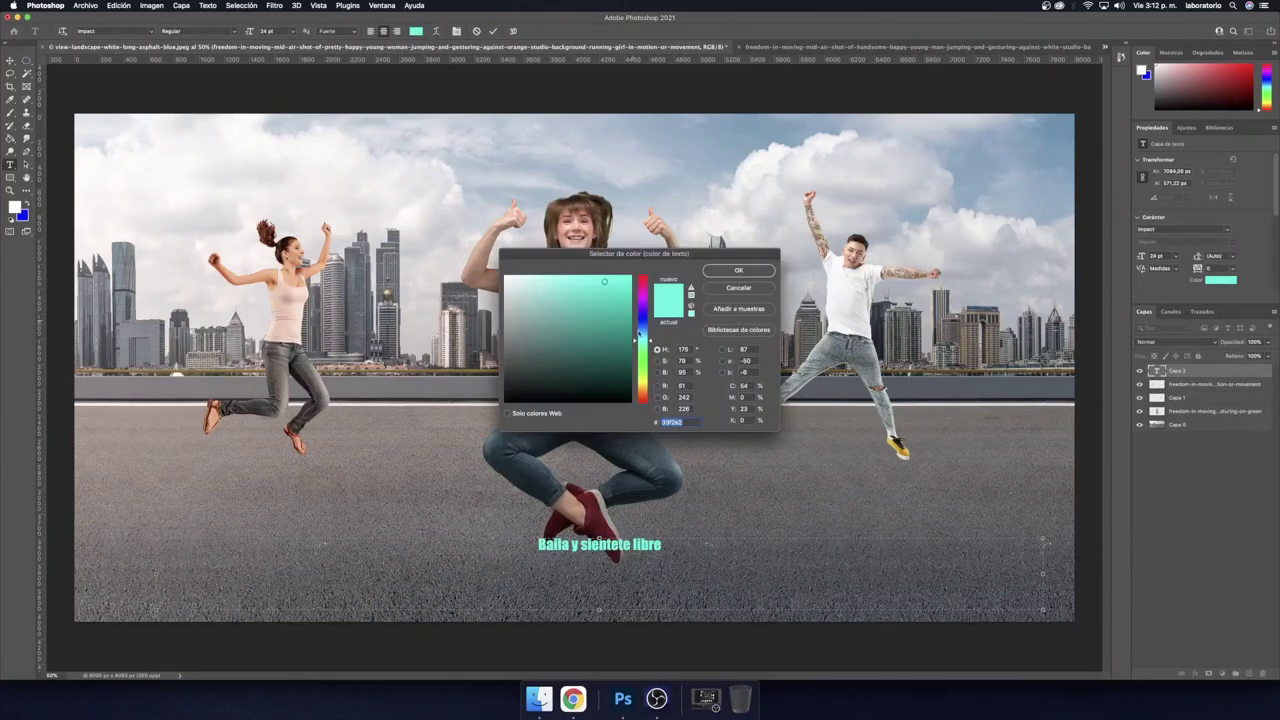
left_click_drag(621, 333, 647, 351)
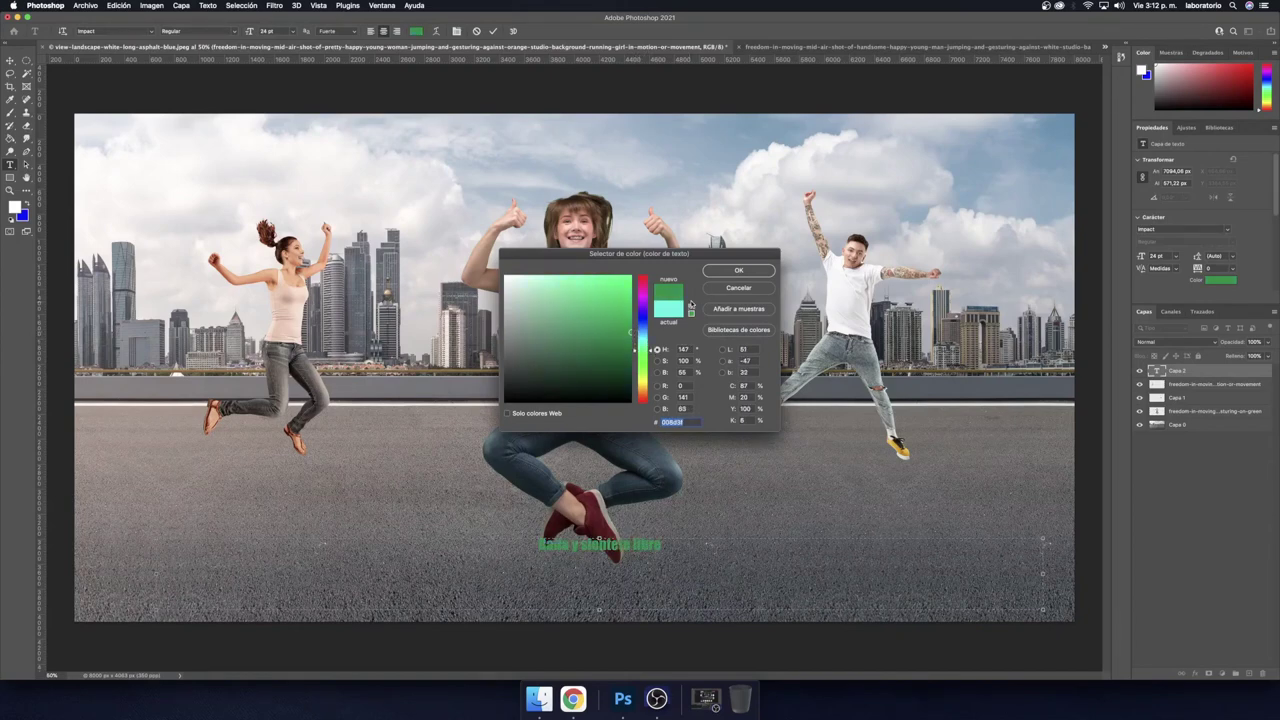
left_click(724, 275)
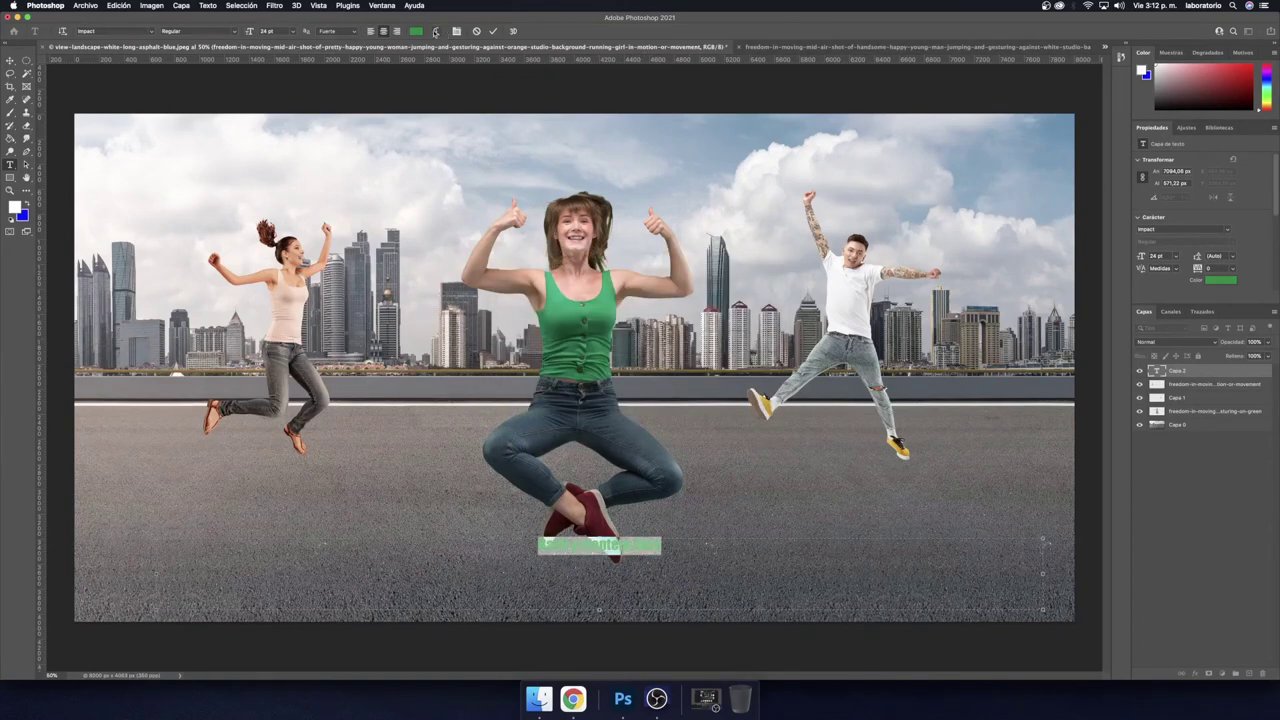
left_click(151, 33)
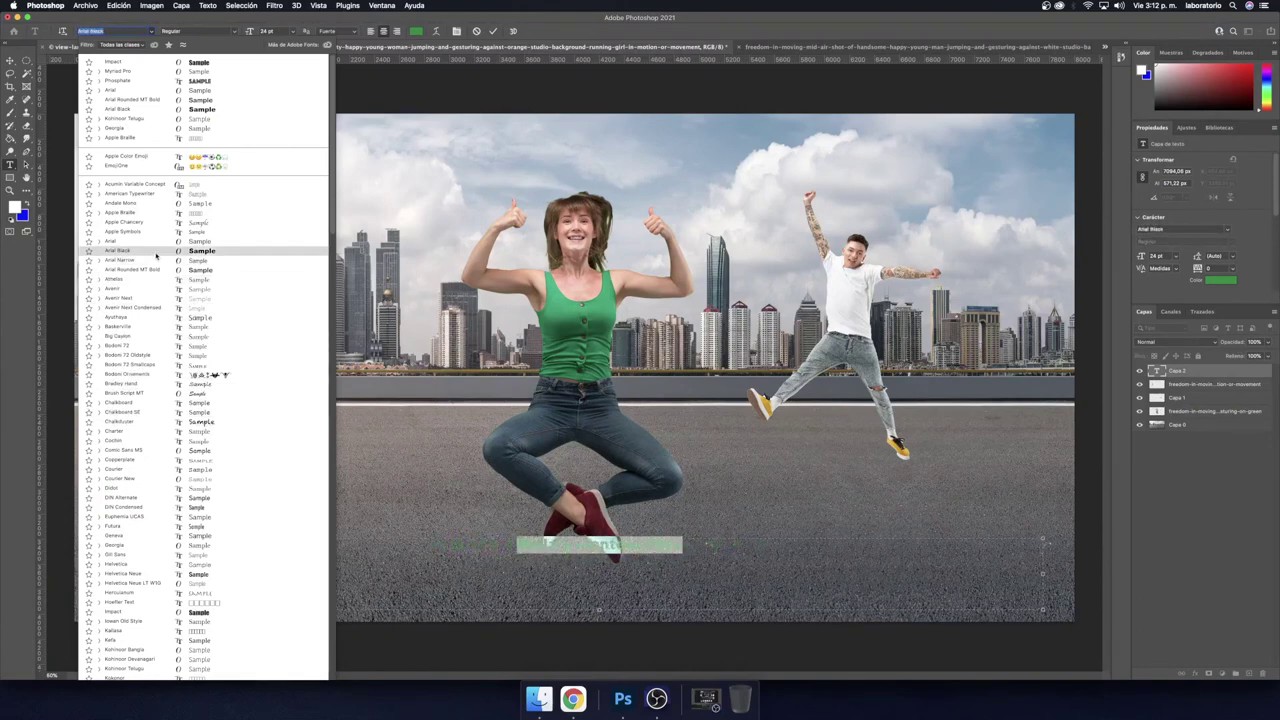
- Set the caption in Phosphate at 100 pt and commit the text
left_click(140, 81)
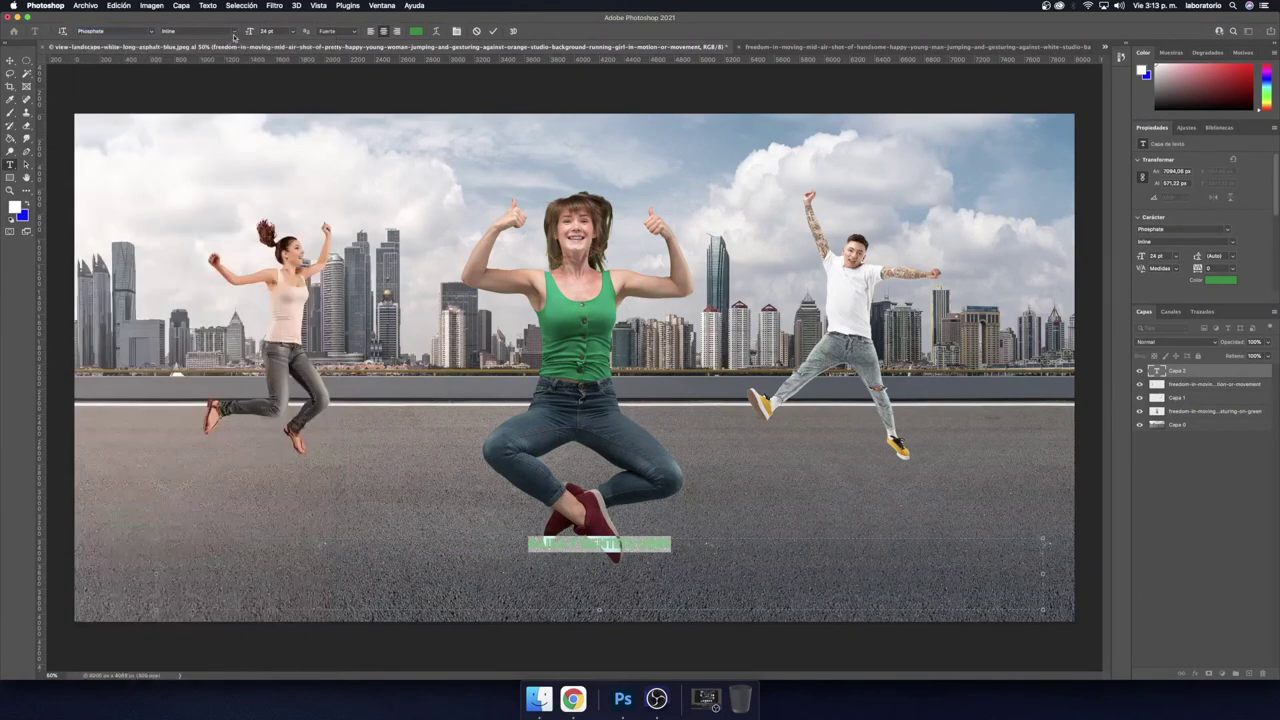
left_click(295, 34)
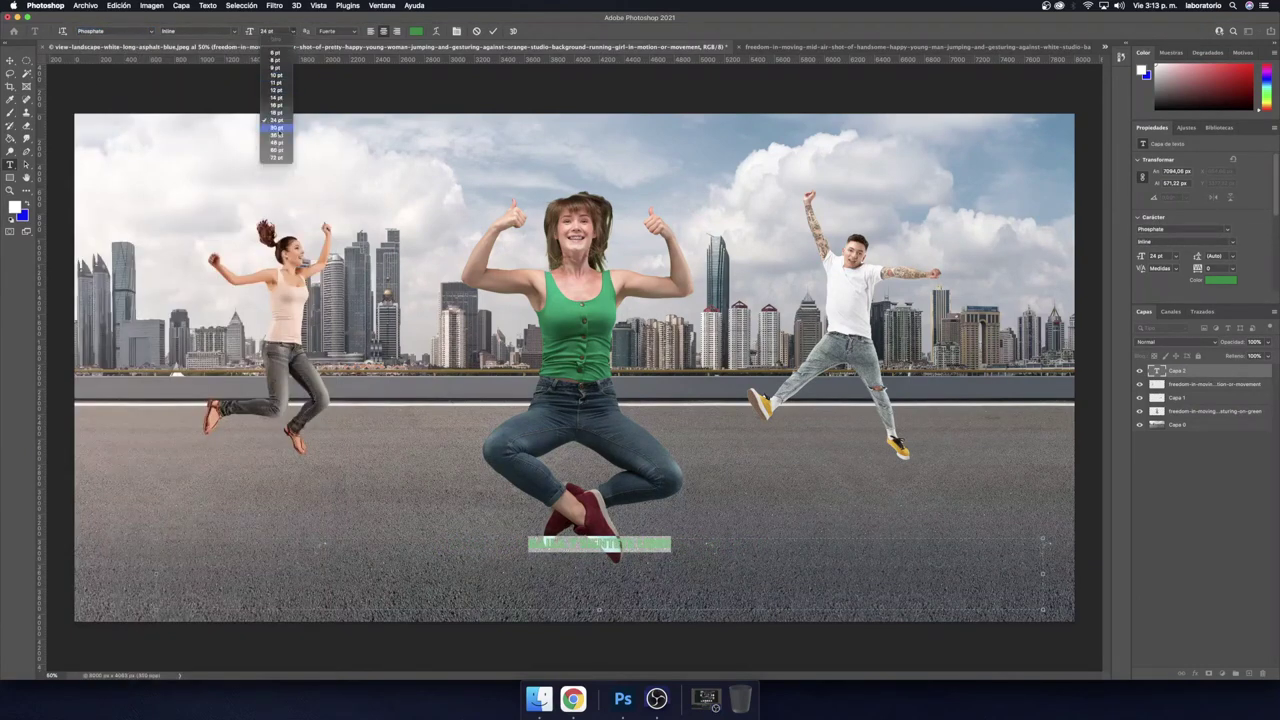
left_click(279, 161)
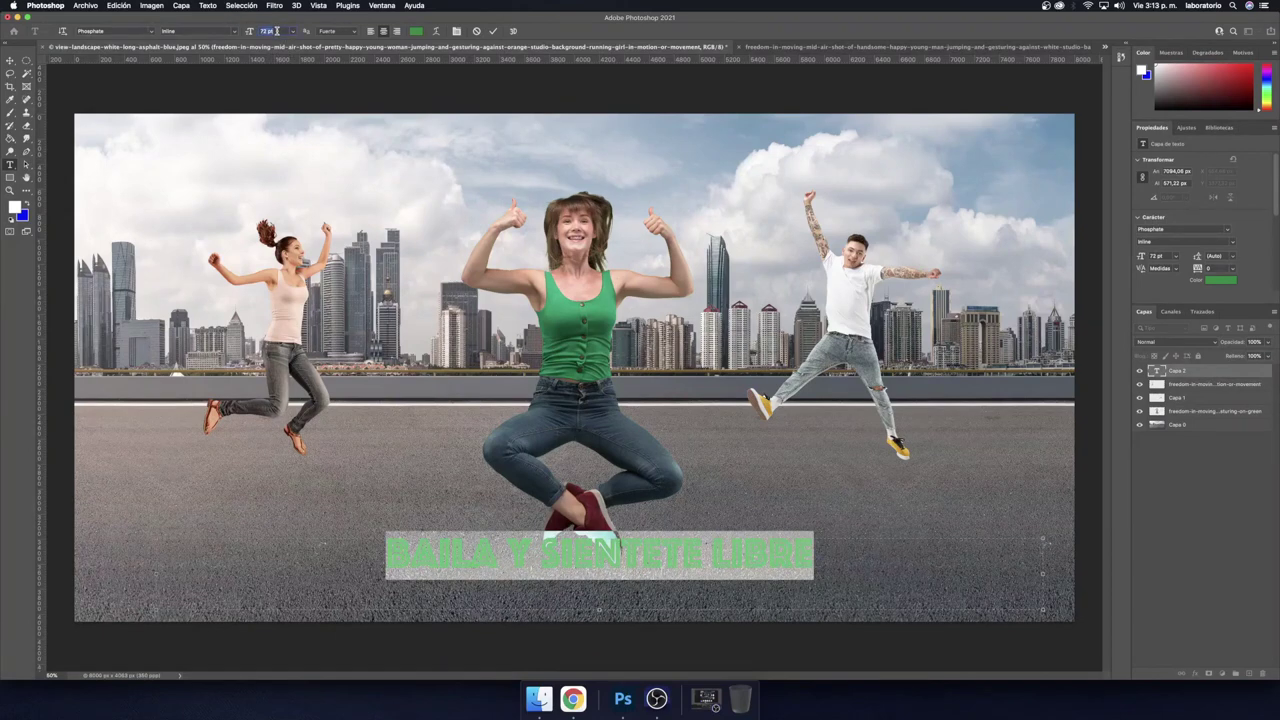
type("100")
key("Return")
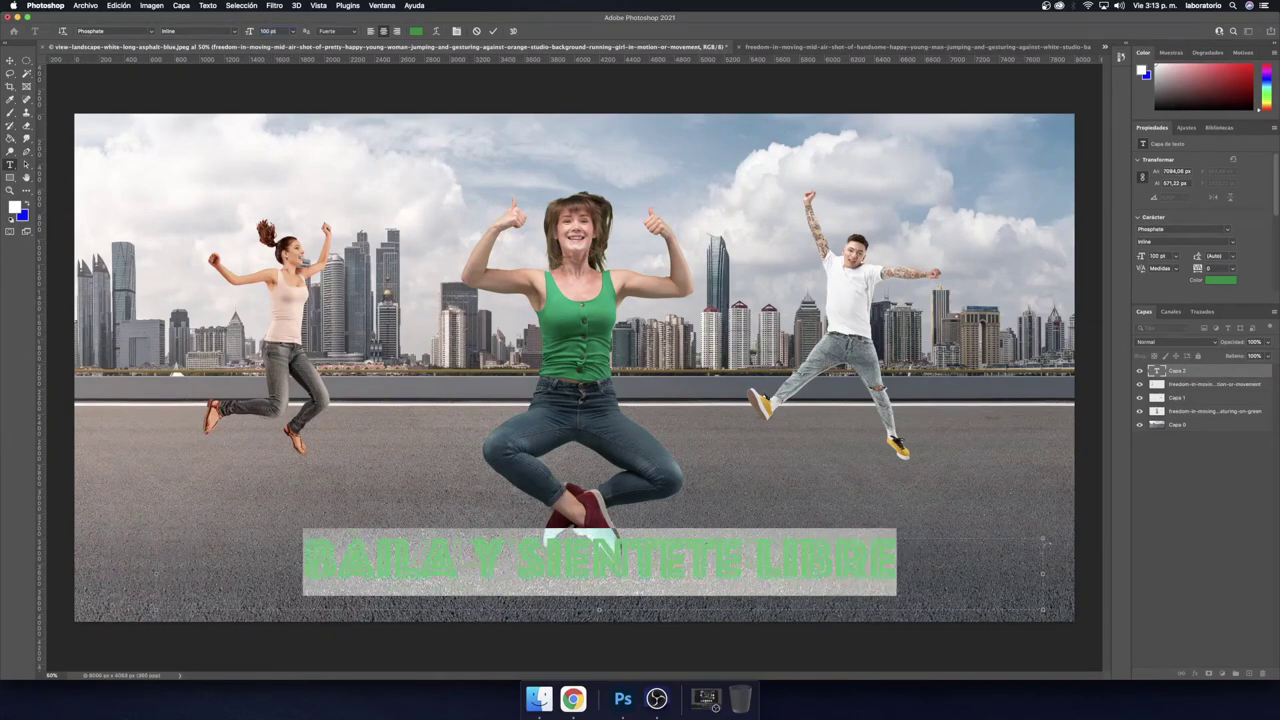
left_click(494, 31)
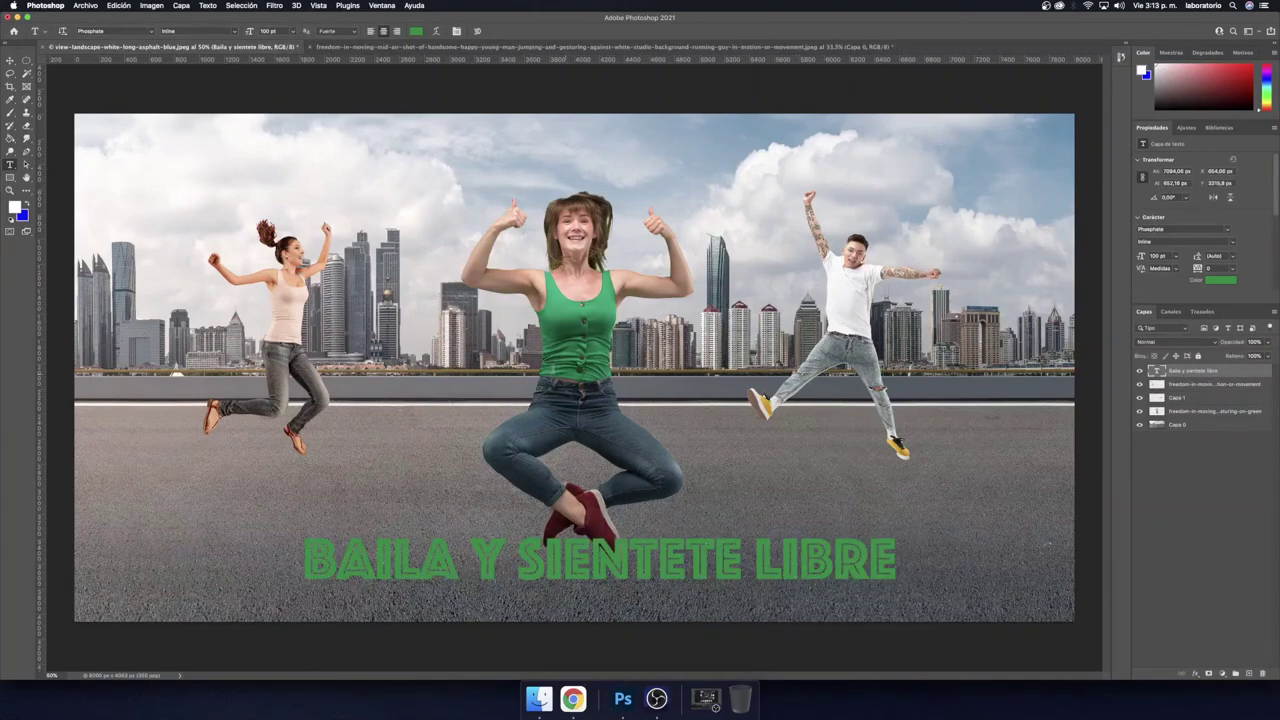
- Nudge the caption slightly lower on the road and enlarge it to 150 pt
left_click(11, 61)
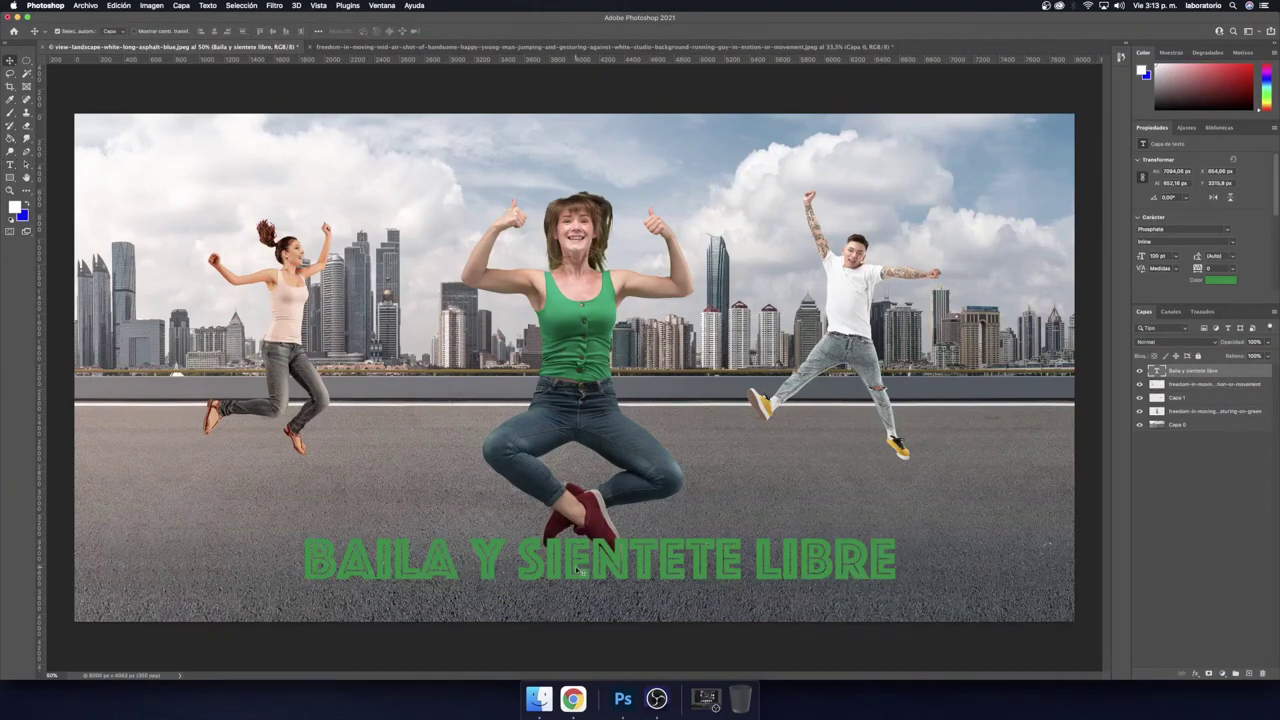
mouse_move(577, 570)
left_mouse_down()
mouse_move(570, 593)
mouse_move(573, 576)
left_mouse_up()
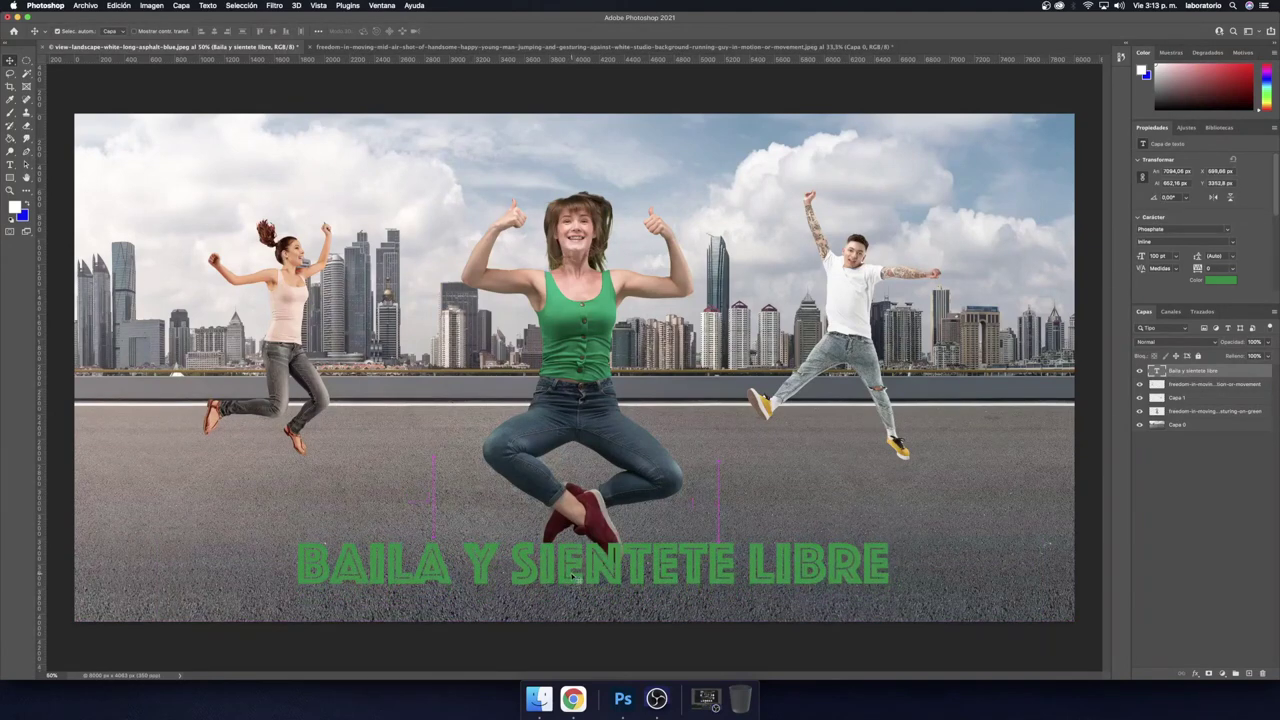
double_click(570, 578)
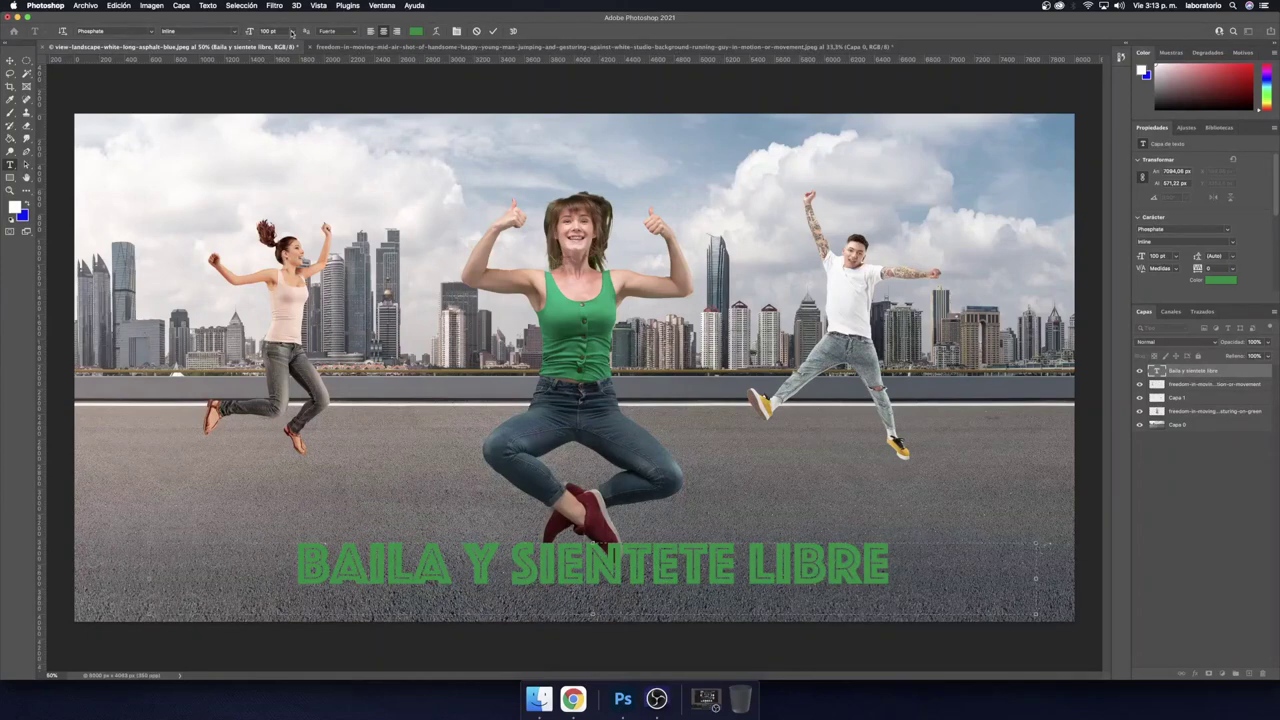
left_click(280, 31)
type("150")
left_click_drag(888, 568, 300, 568)
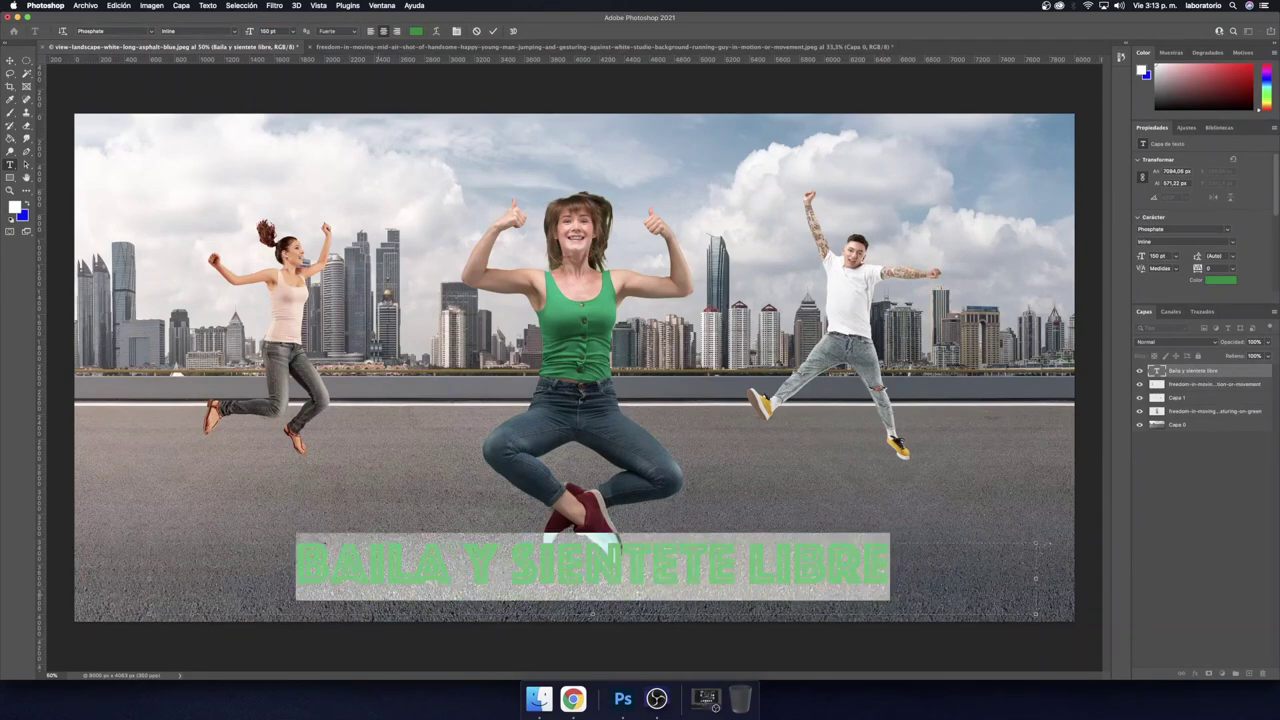
left_click(282, 32)
type("150")
key("Return")
key("Escape")
key("v")
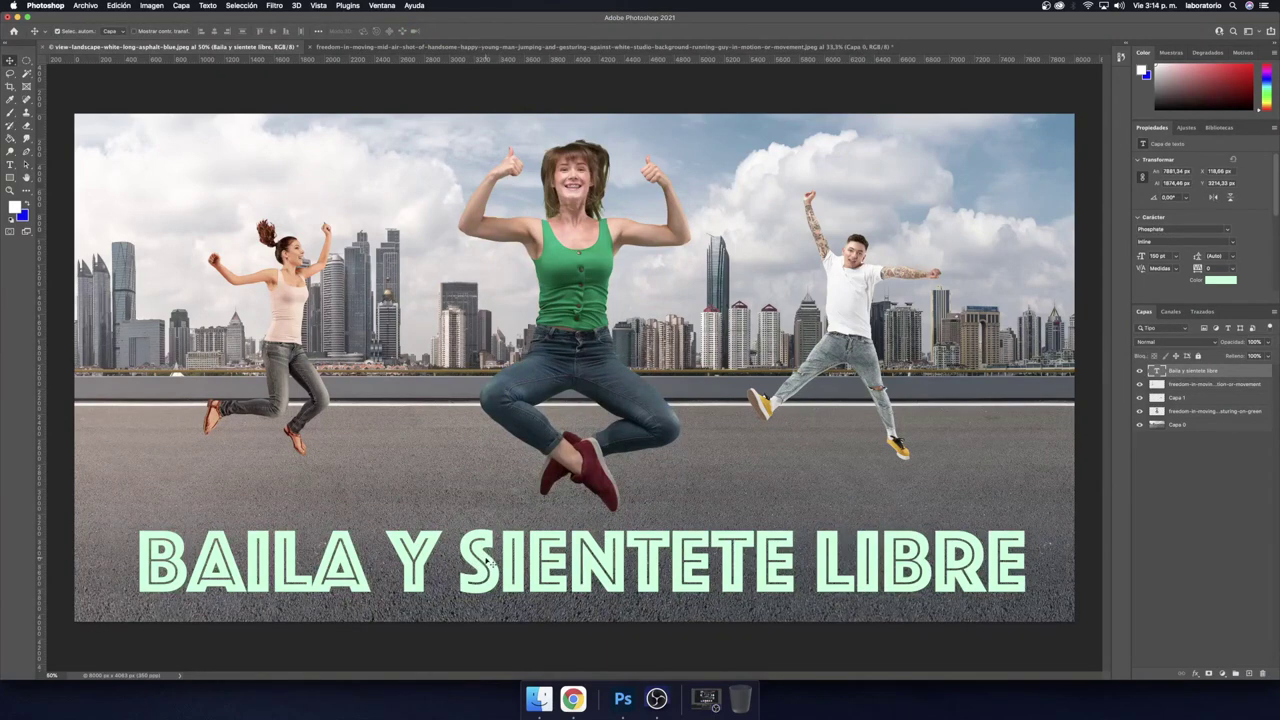
- Rasterize the caption text layer, then test the Eraser on the T and undo it
right_click(1210, 372)
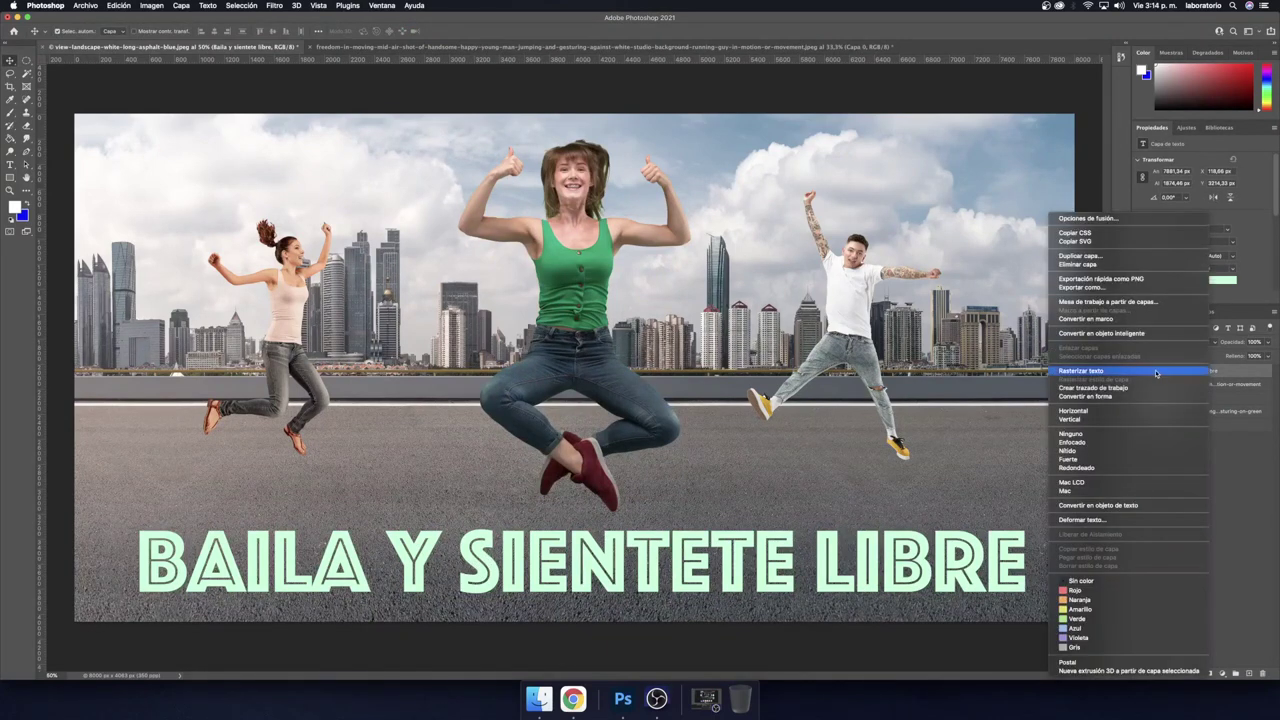
left_click(1156, 373)
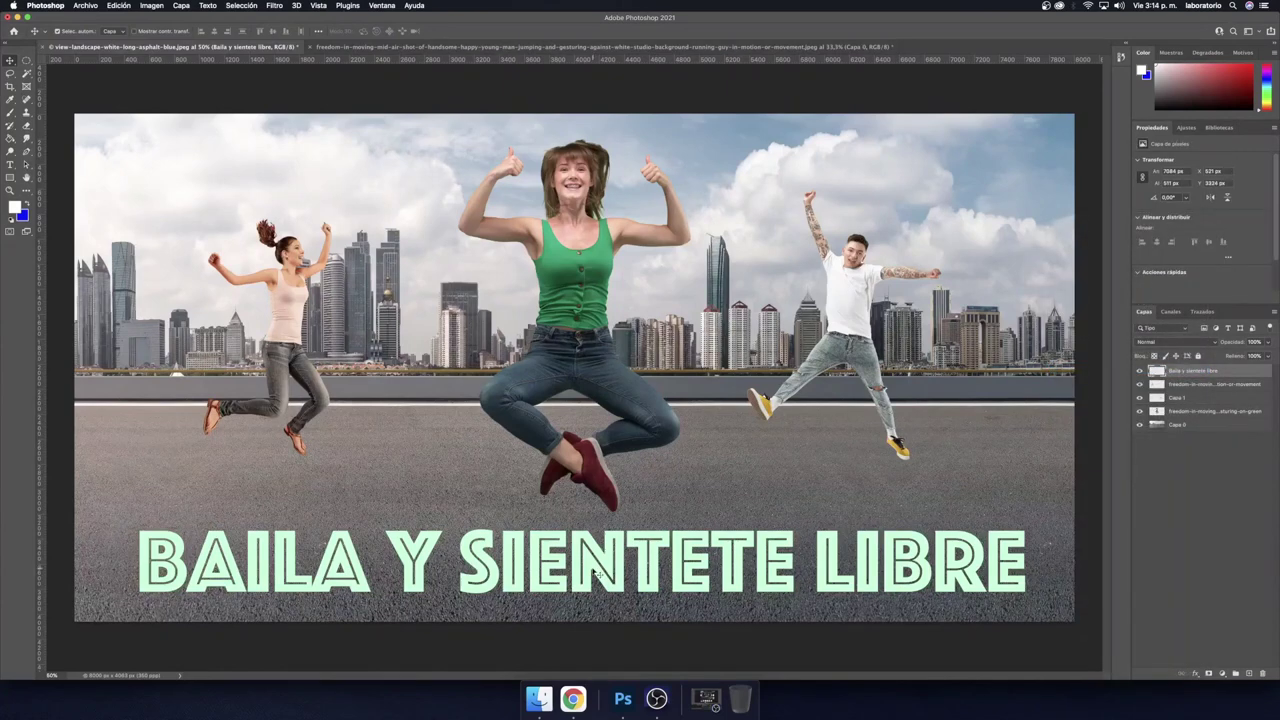
key("e")
left_click_drag(628, 530, 670, 535)
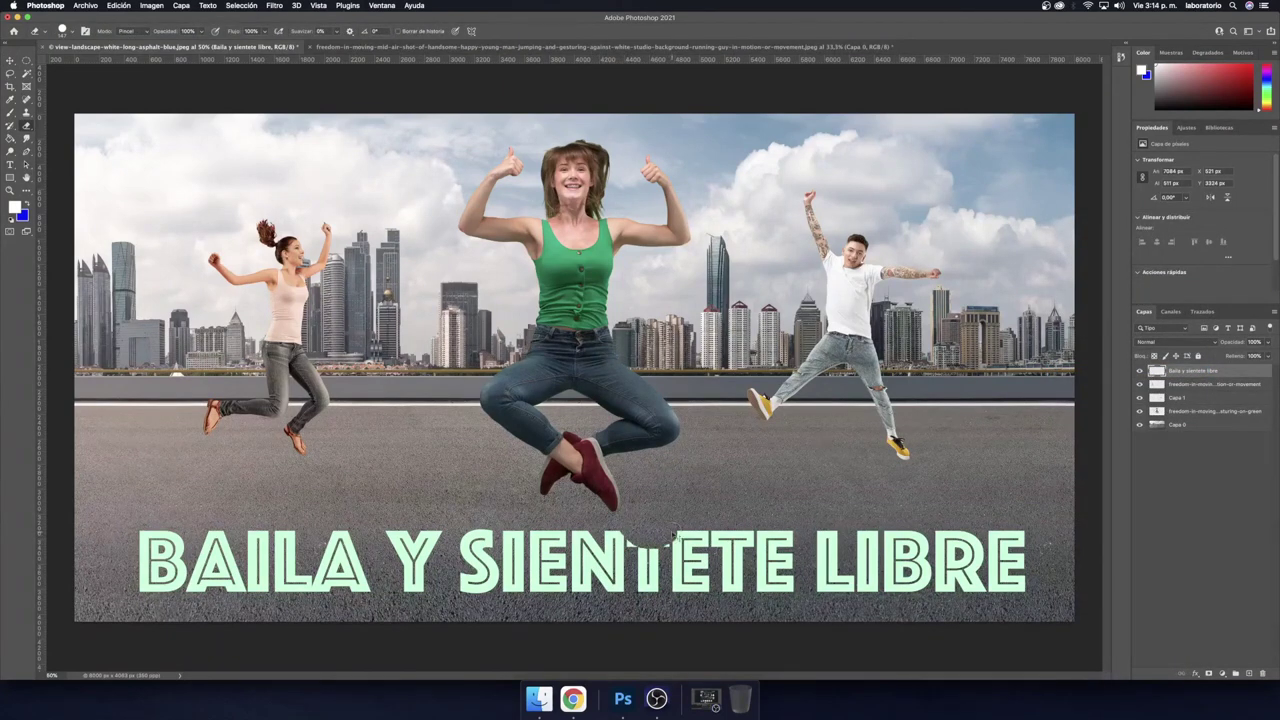
key("ctrl+z")
key("ctrl+z")
- With Hue/Saturation, max the saturation and shift the hue to turn the caption yellow
key("ctrl+u")
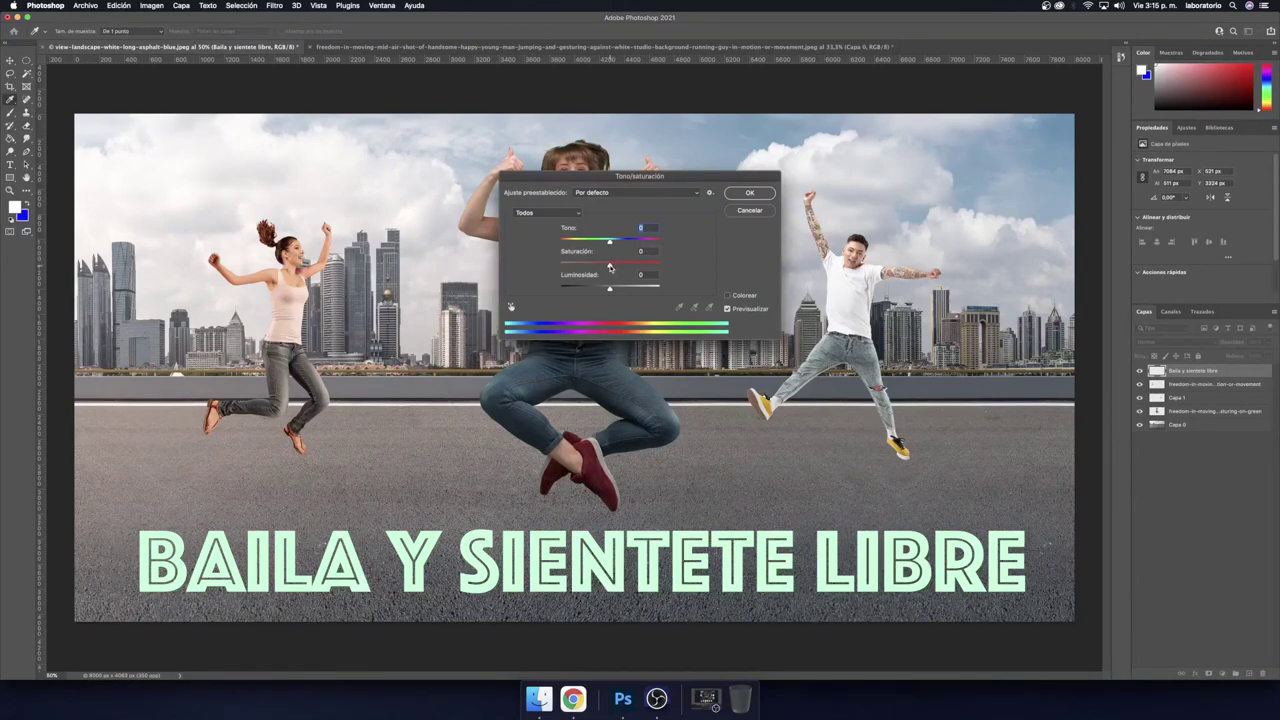
left_click_drag(610, 266, 667, 270)
left_click_drag(609, 242, 578, 244)
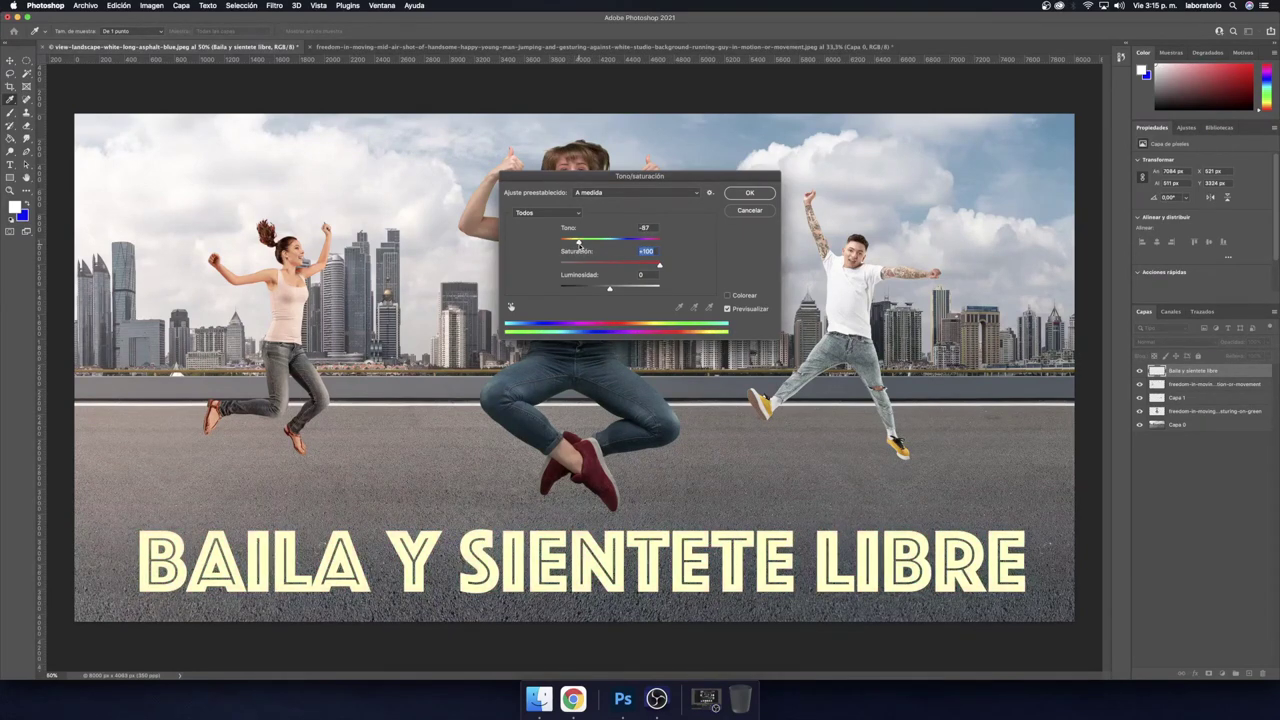
left_click(578, 244)
left_click(744, 196)
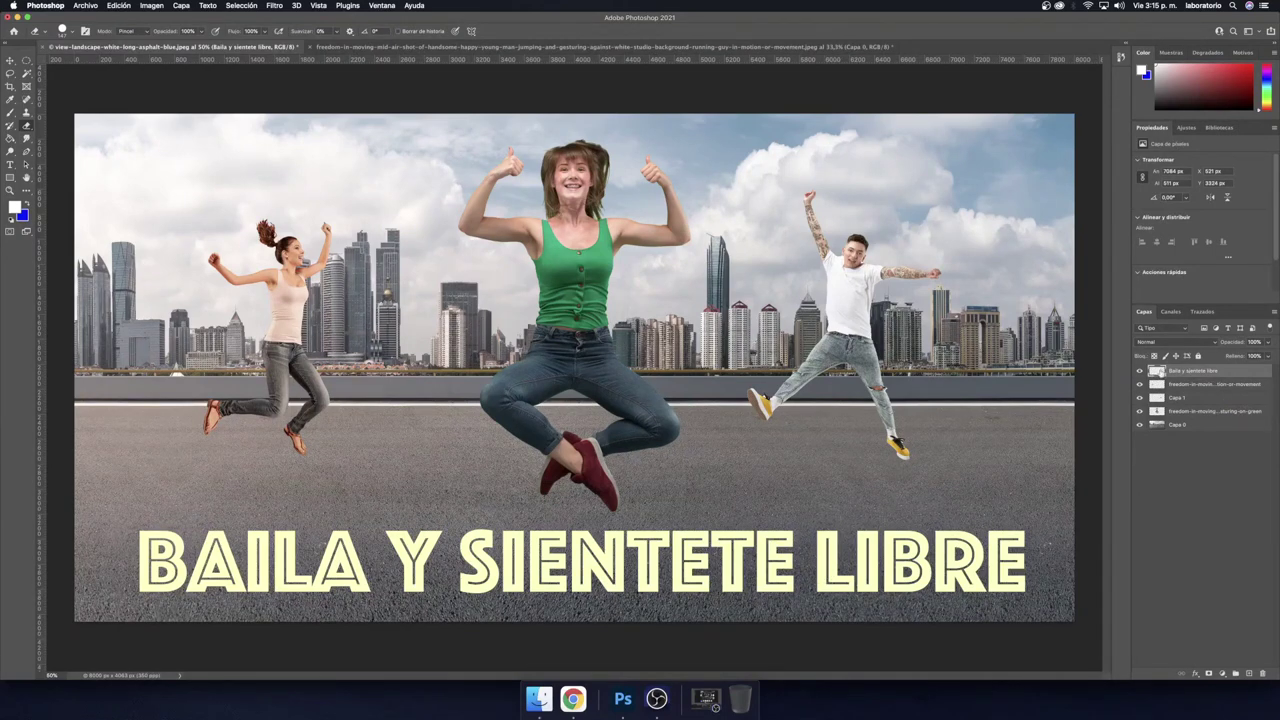
- Set the foreground colour to bright yellow #fff000 and fill the caption letters with it
left_click(1158, 371, "super")
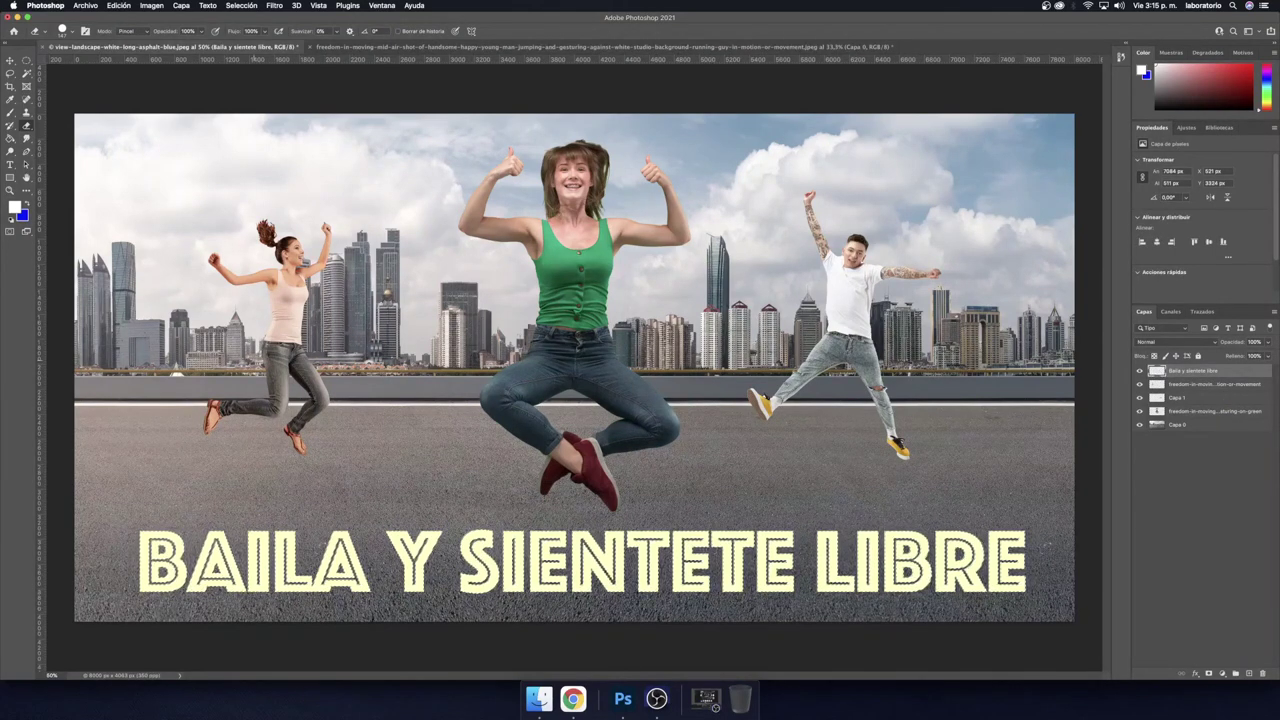
left_click(14, 206)
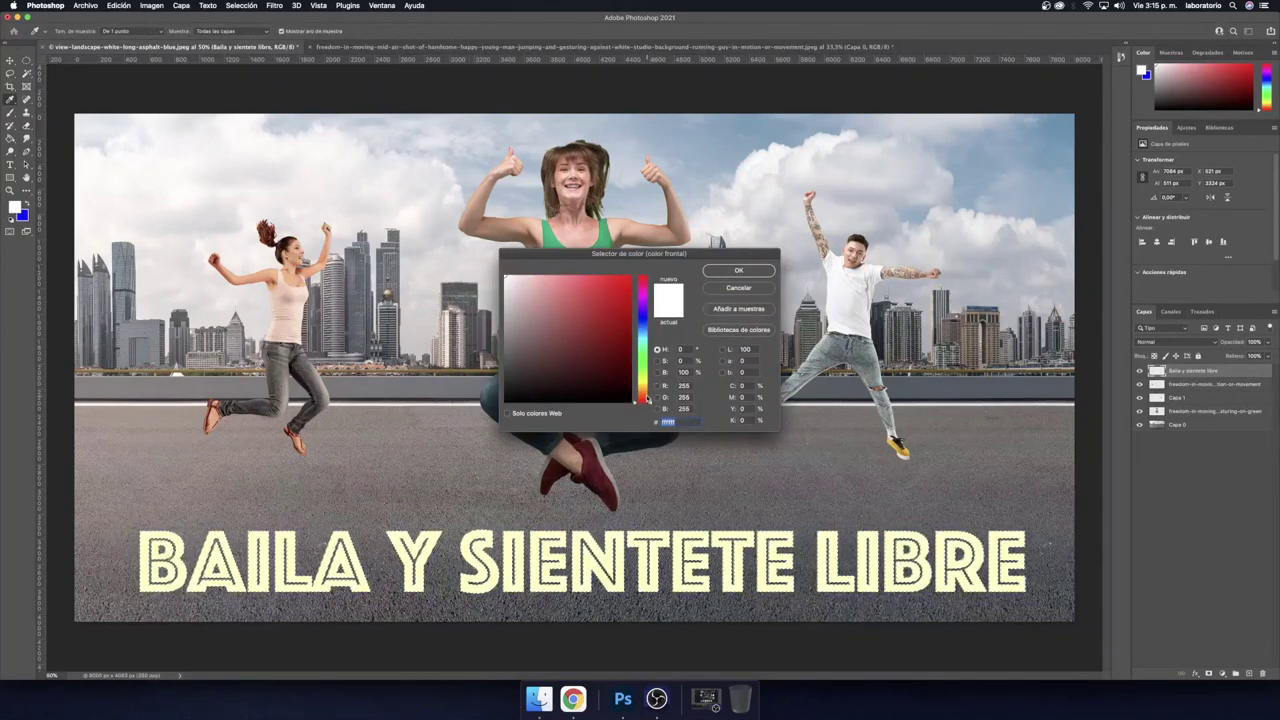
left_click_drag(645, 400, 645, 385)
left_click(630, 276)
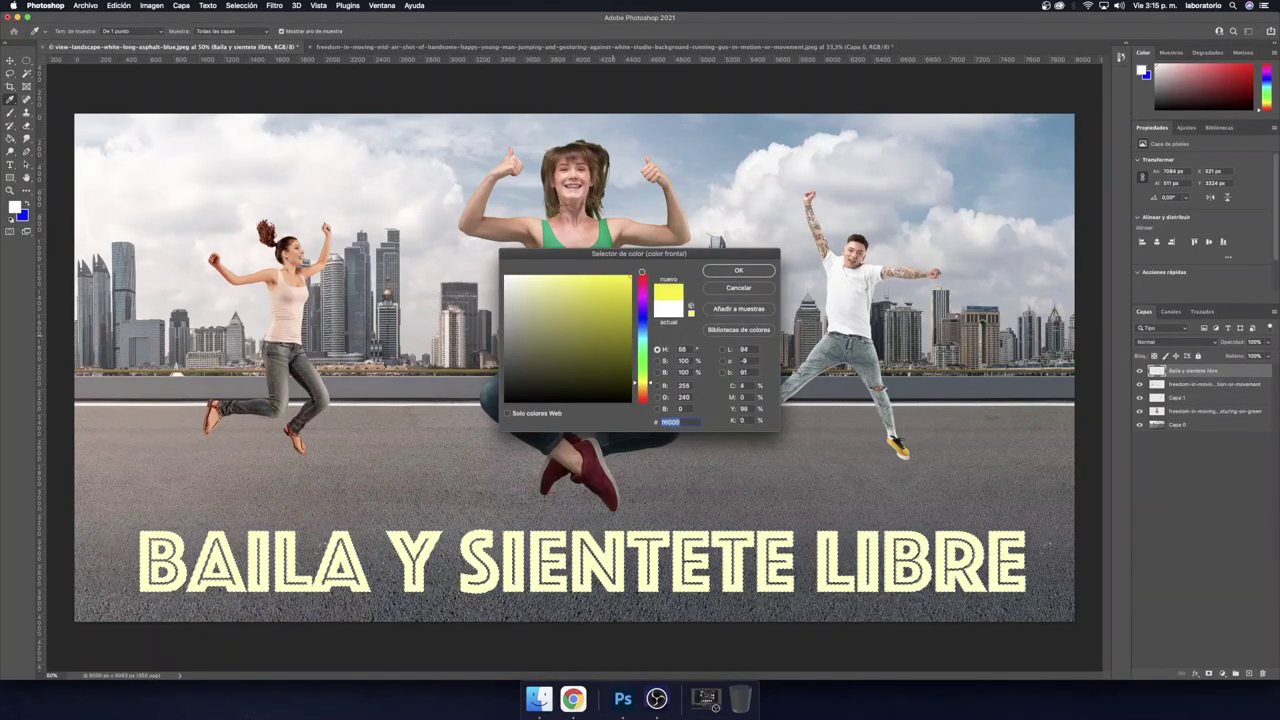
left_click(738, 271)
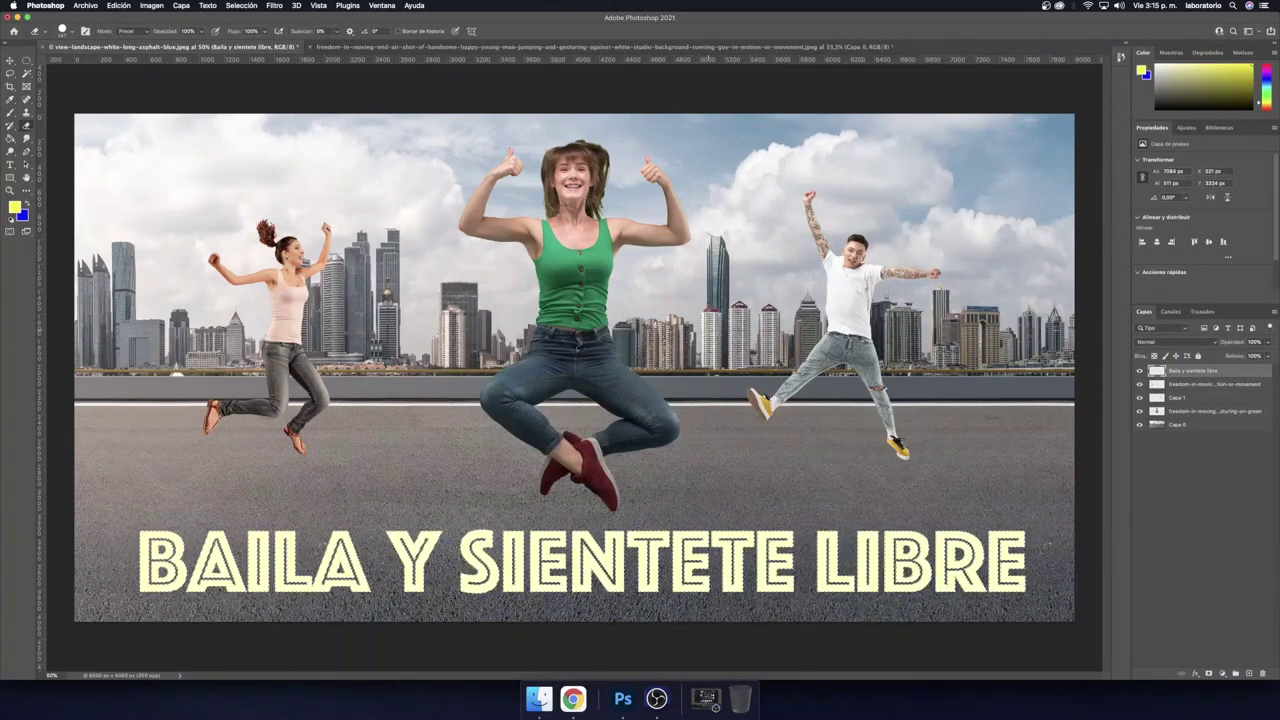
key("alt+BackSpace")
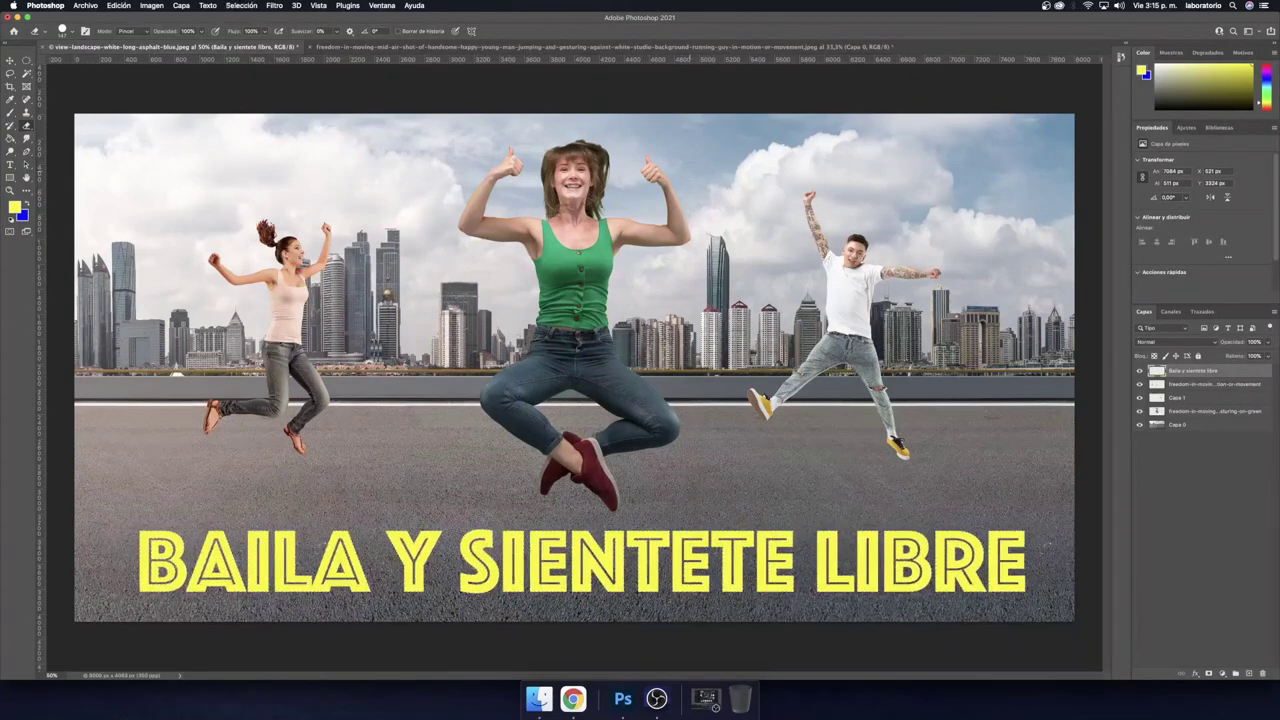
- Set the 'Baila y sientete libre' layer's blend mode to Difference (Diferencia)
key("v")
left_click(716, 180)
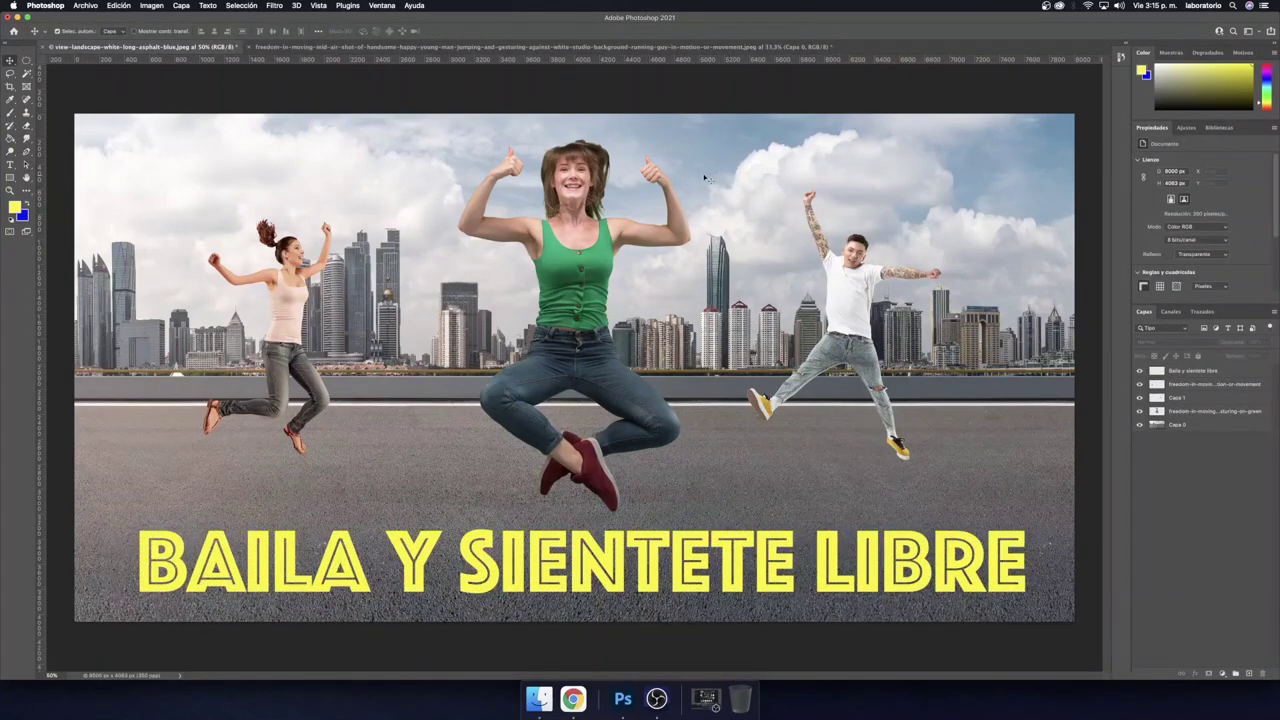
left_click(1199, 375)
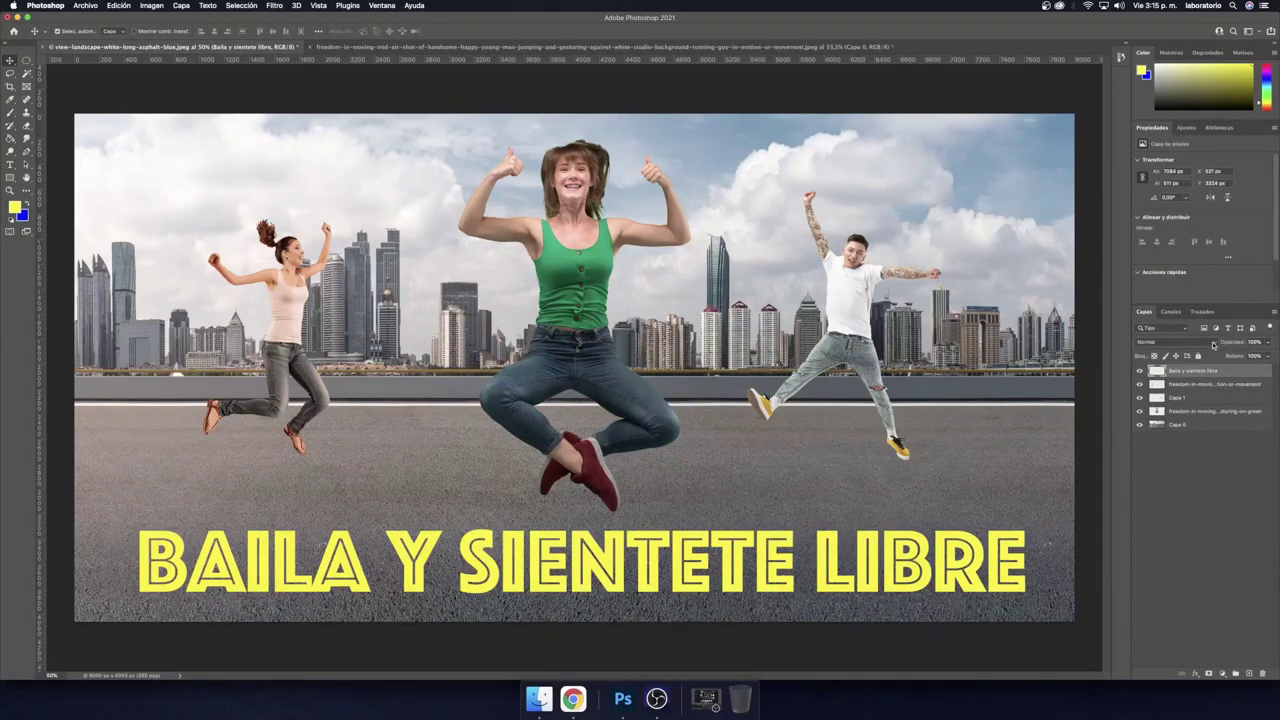
left_click(1212, 344)
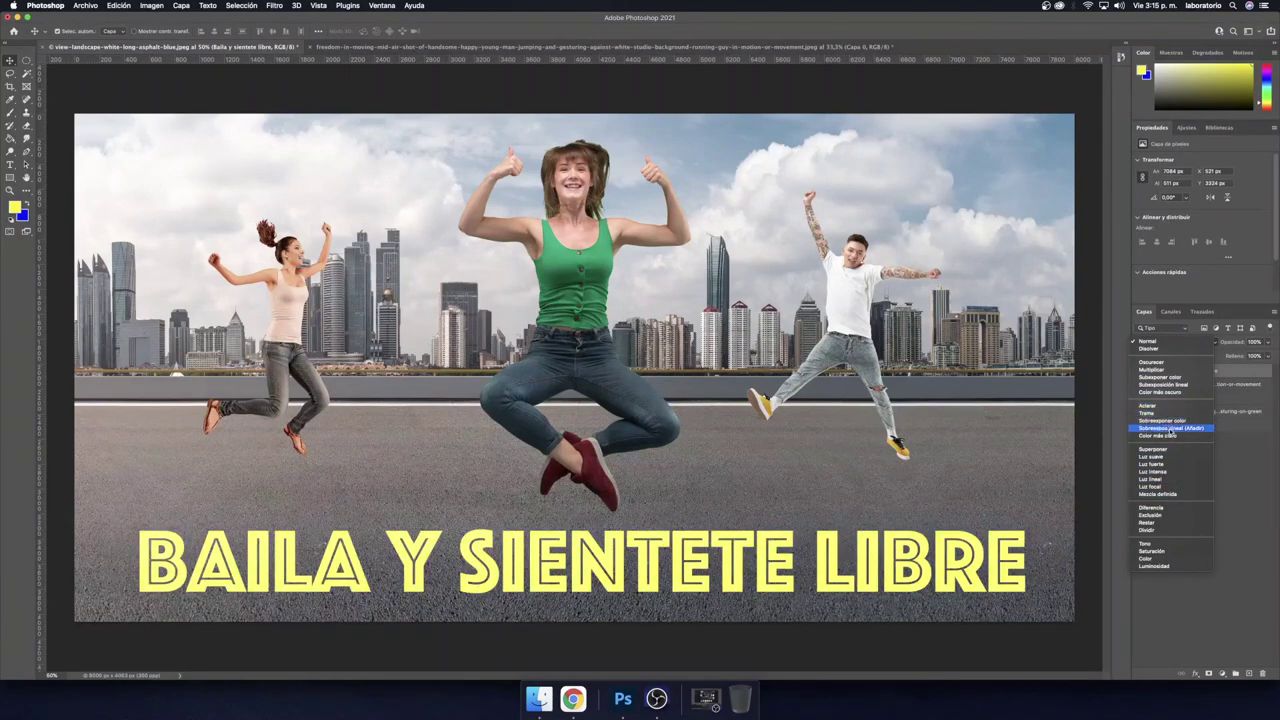
left_click(1172, 507)
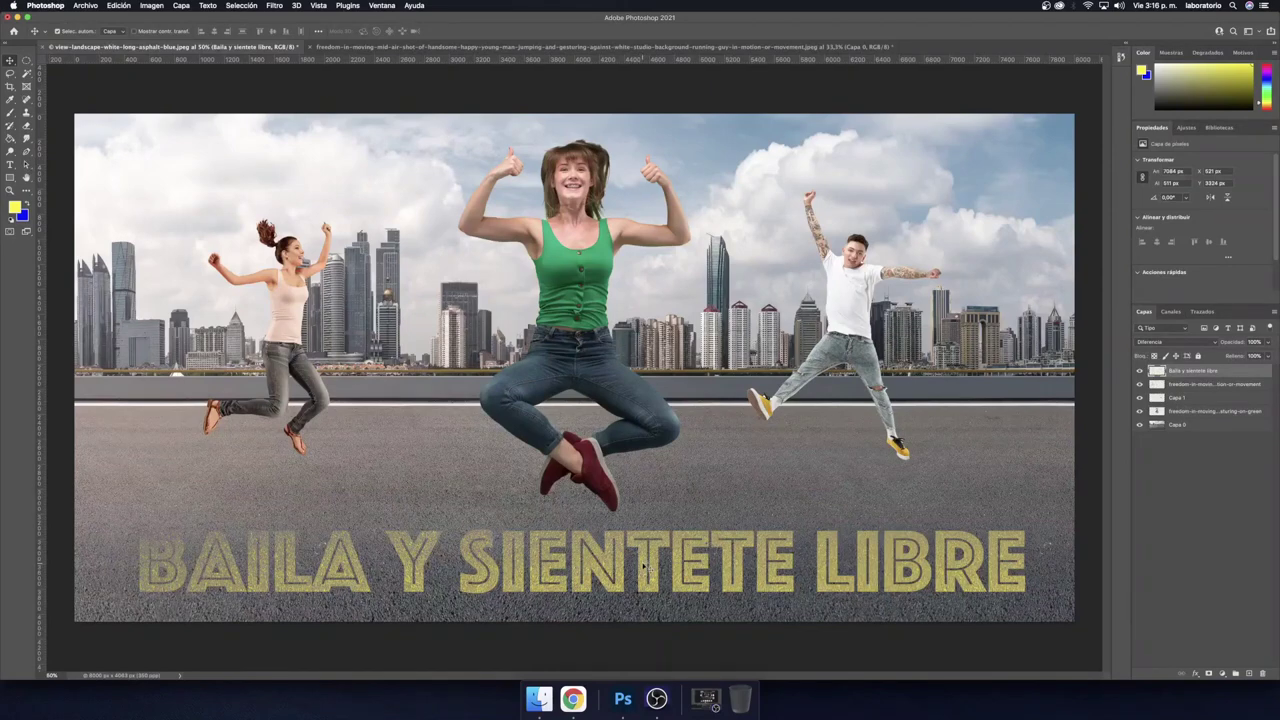
key("ctrl+t")
- Apply a Perspective transform that widens the caption's bottom and narrows its top, then commit
right_click(592, 474)
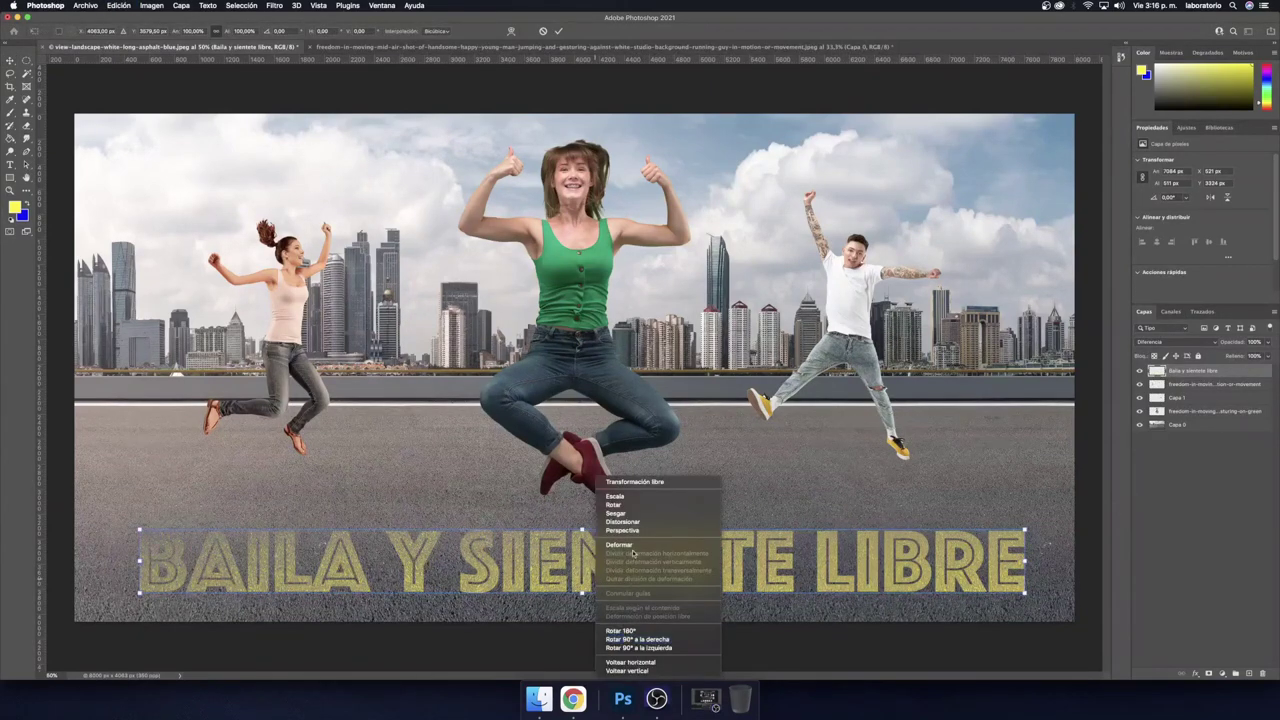
left_click(612, 512)
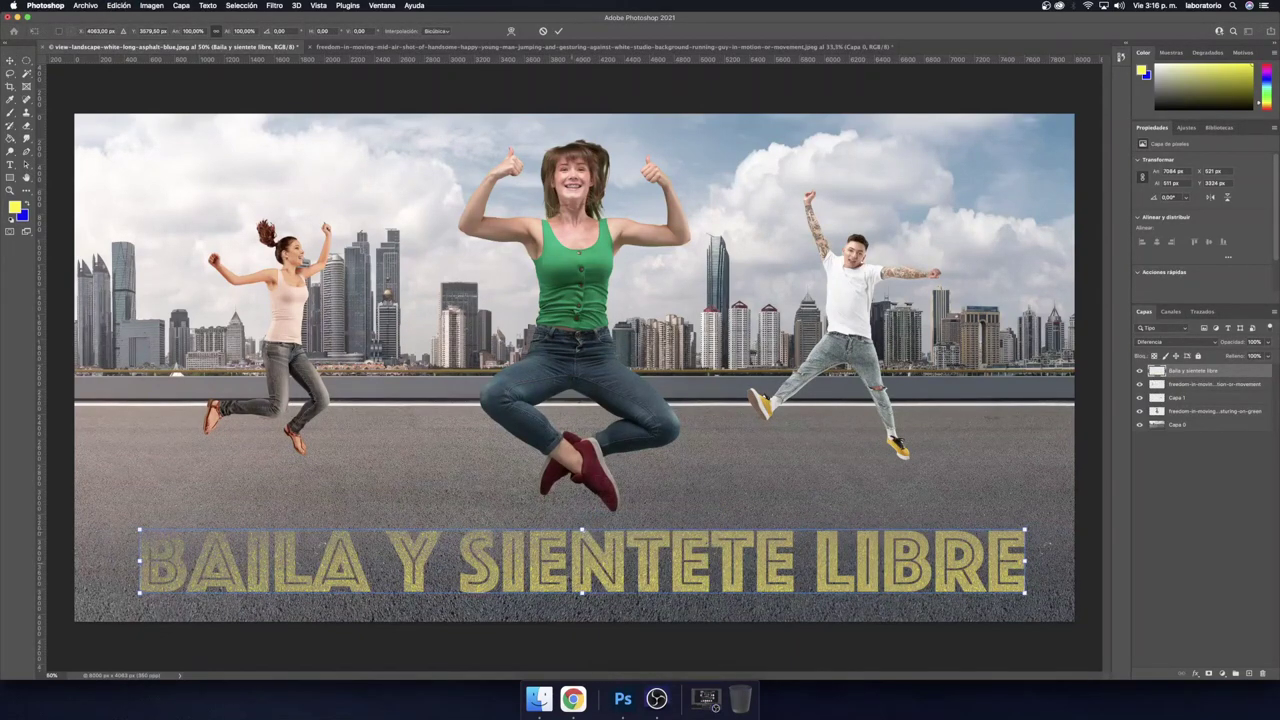
mouse_move(139, 592)
left_mouse_down()
mouse_move(96, 593)
mouse_move(116, 593)
left_mouse_up()
left_click_drag(110, 592, 102, 593)
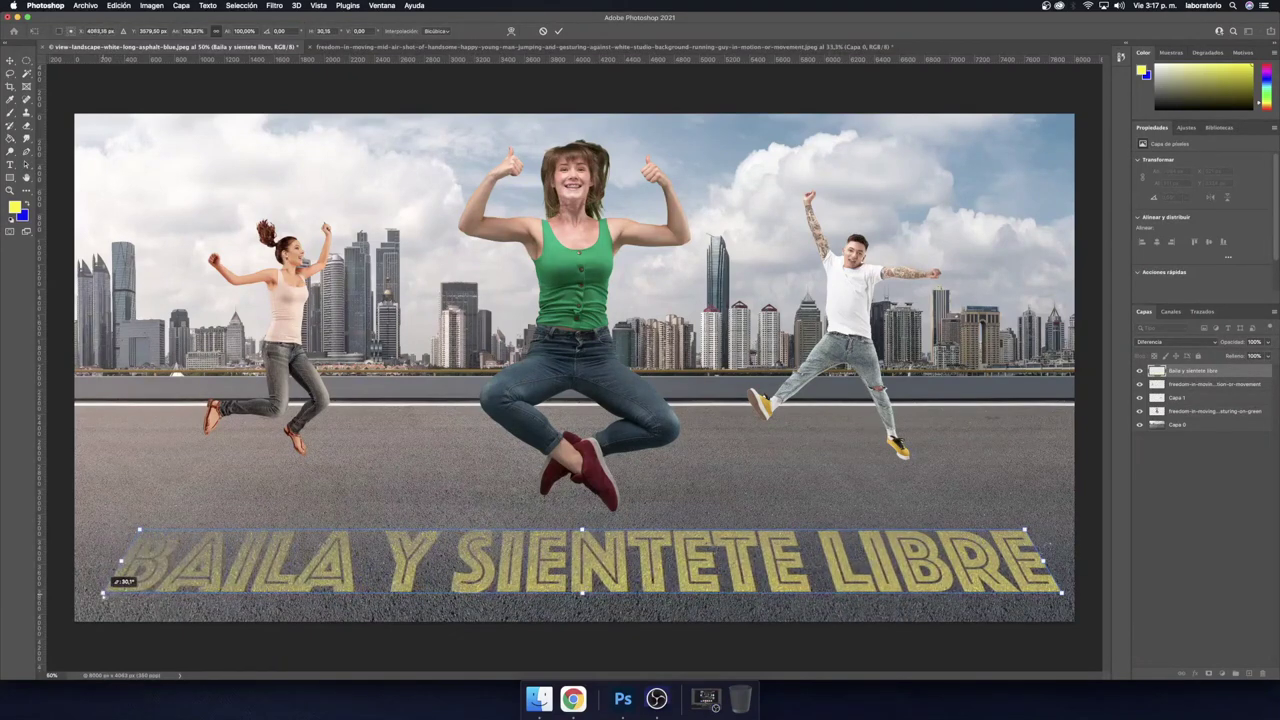
mouse_move(140, 530)
left_mouse_down()
mouse_move(213, 529)
mouse_move(214, 497)
left_mouse_up()
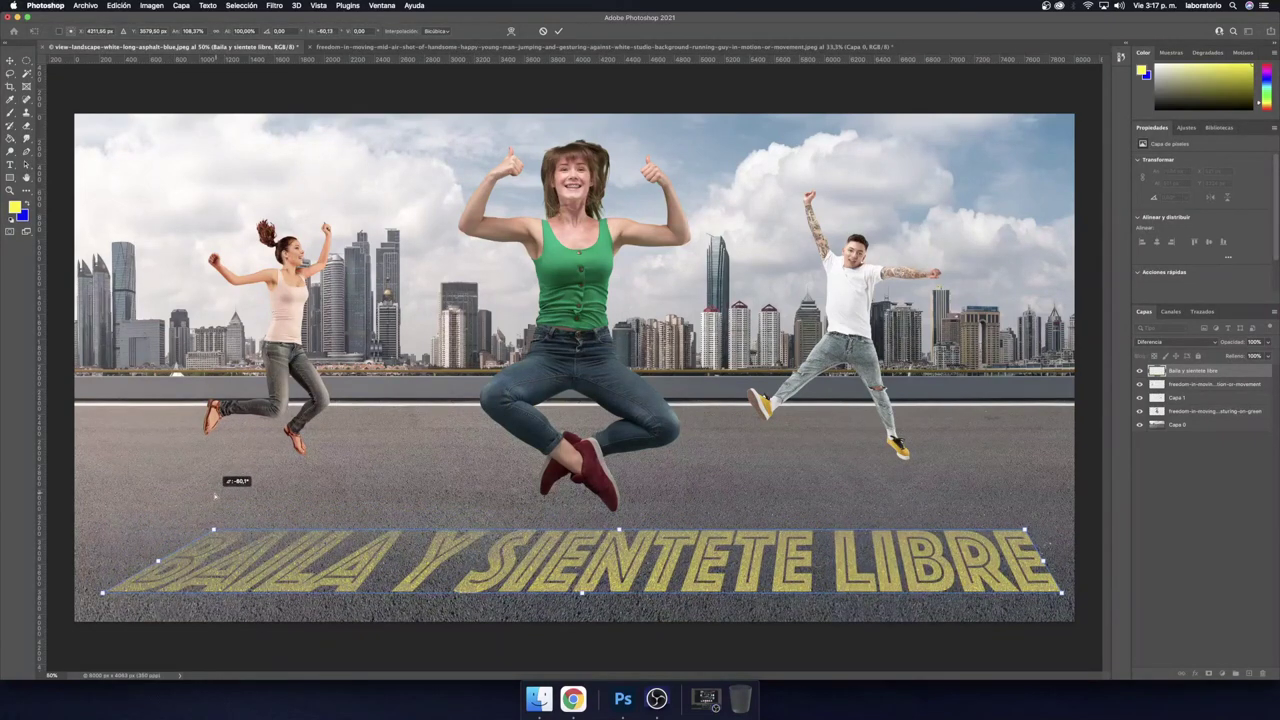
left_click_drag(214, 497, 217, 497)
left_click_drag(1025, 530, 953, 523)
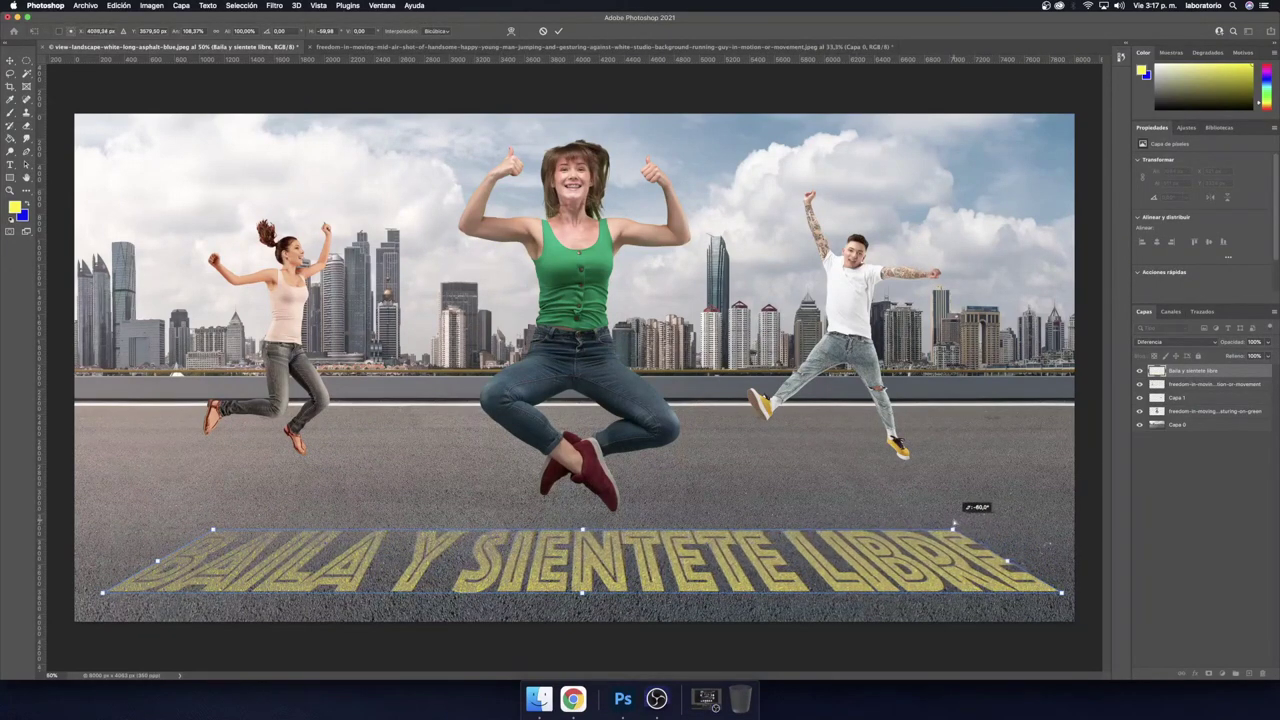
left_click(558, 31)
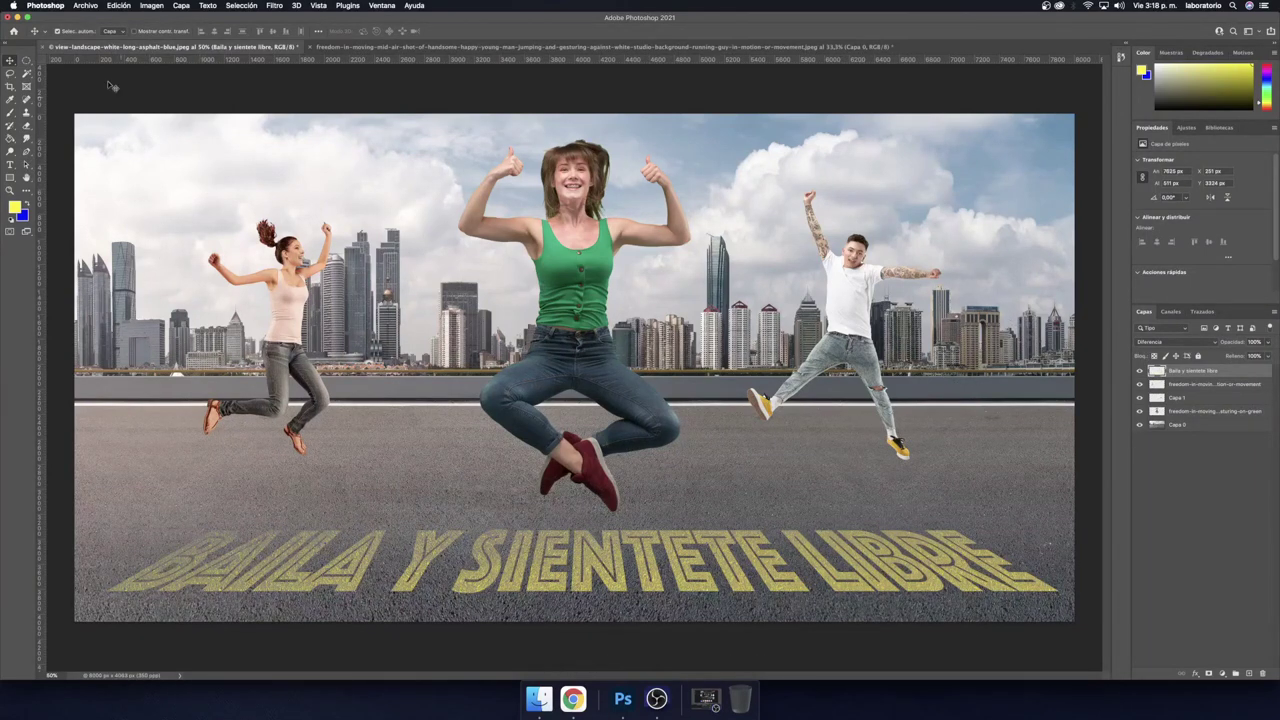
- Use Export As to set a PNG export at 1920 px wide (1920×975), then export
left_click(86, 6)
mouse_move(93, 152)
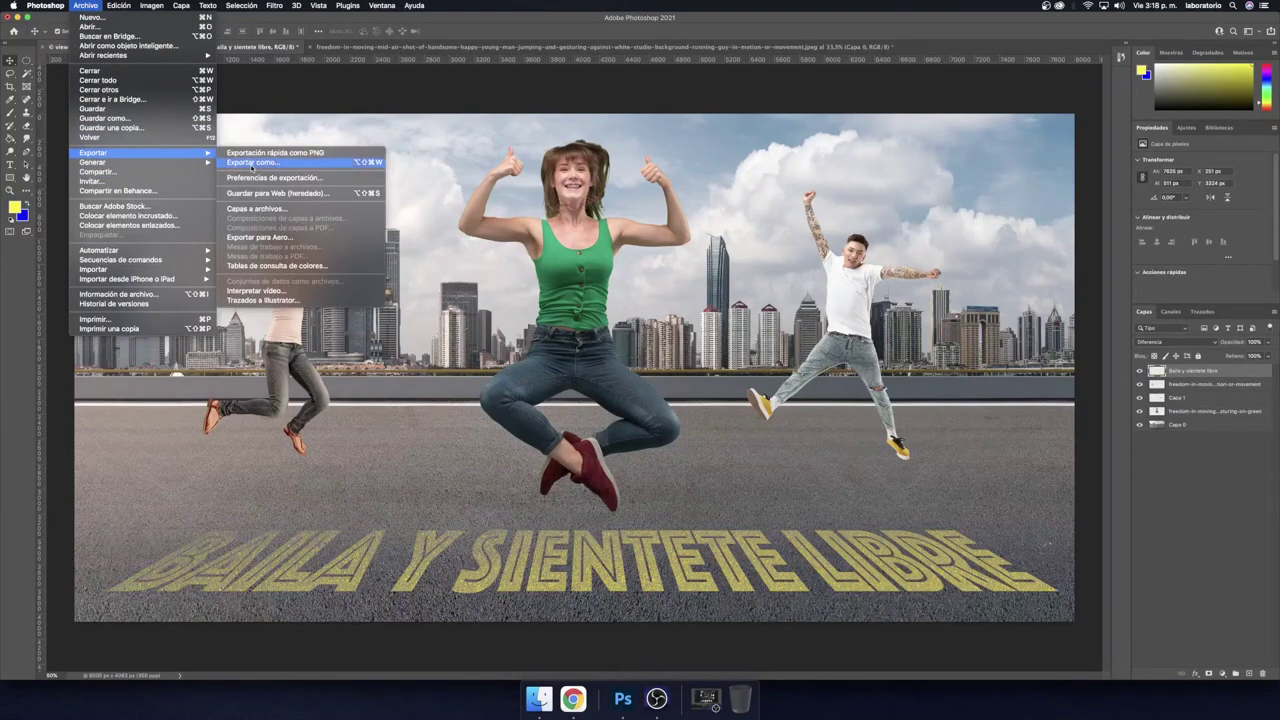
left_click(252, 163)
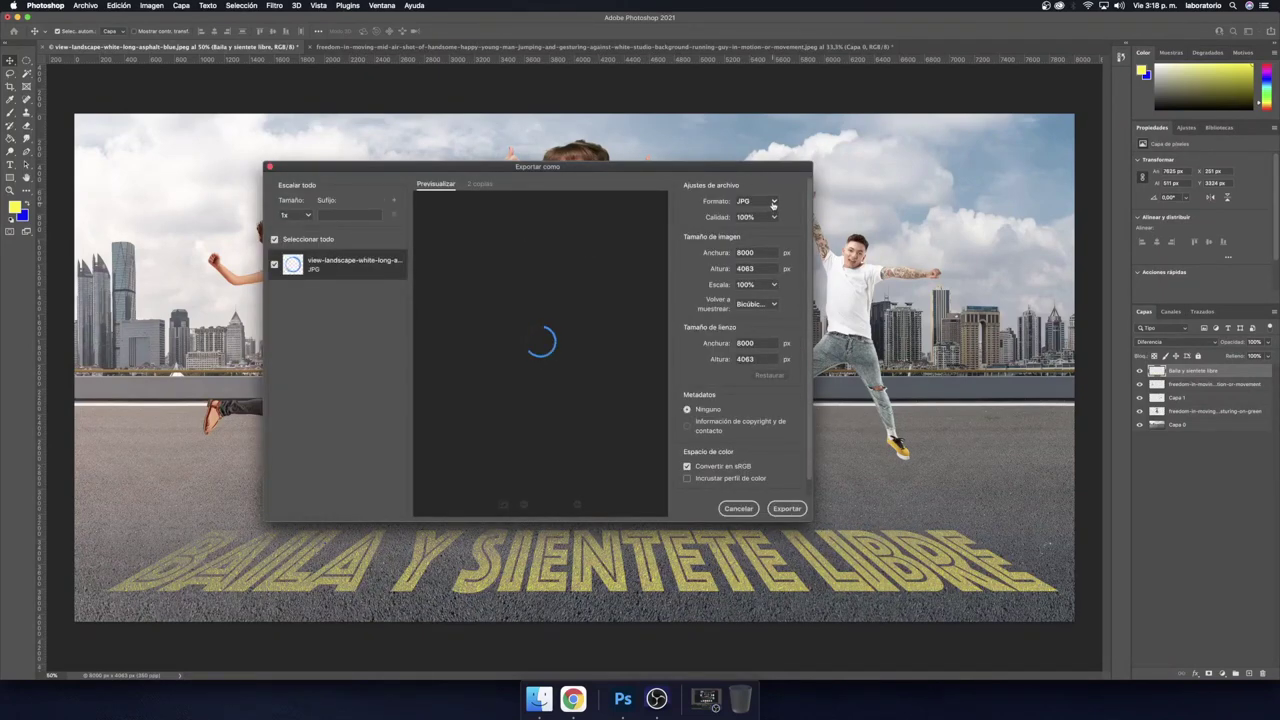
left_click(773, 203)
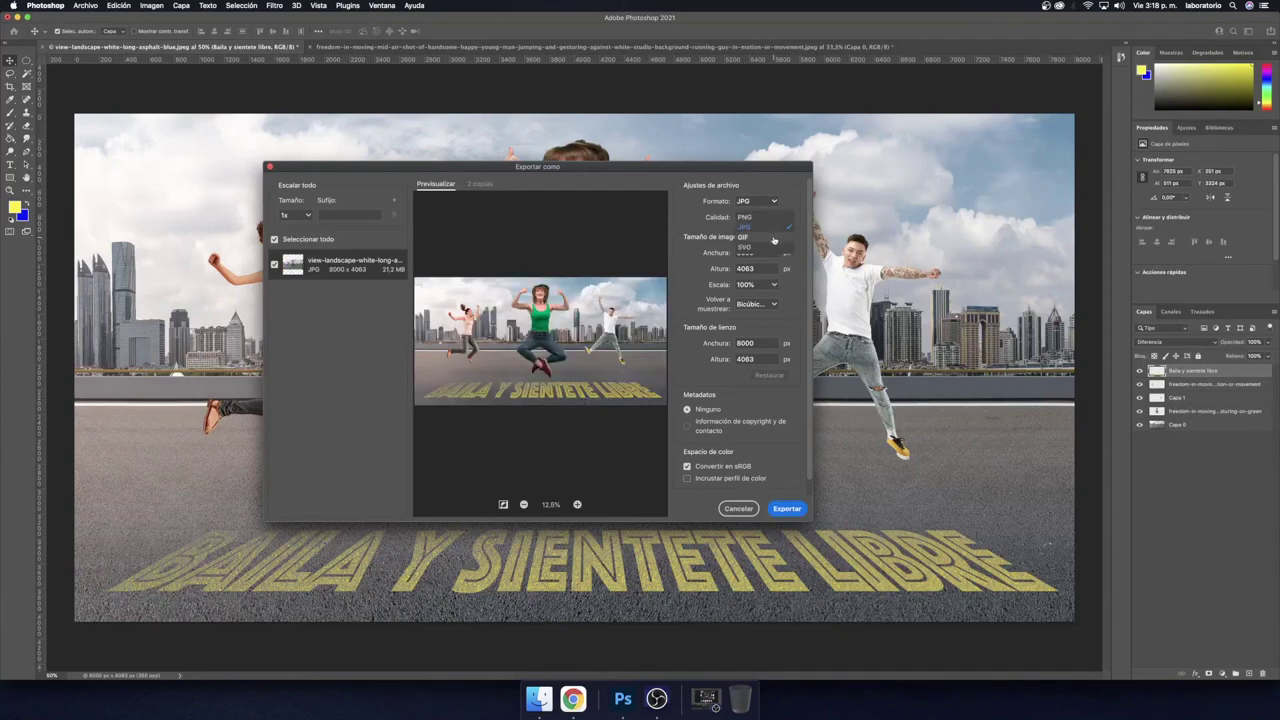
left_click(768, 219)
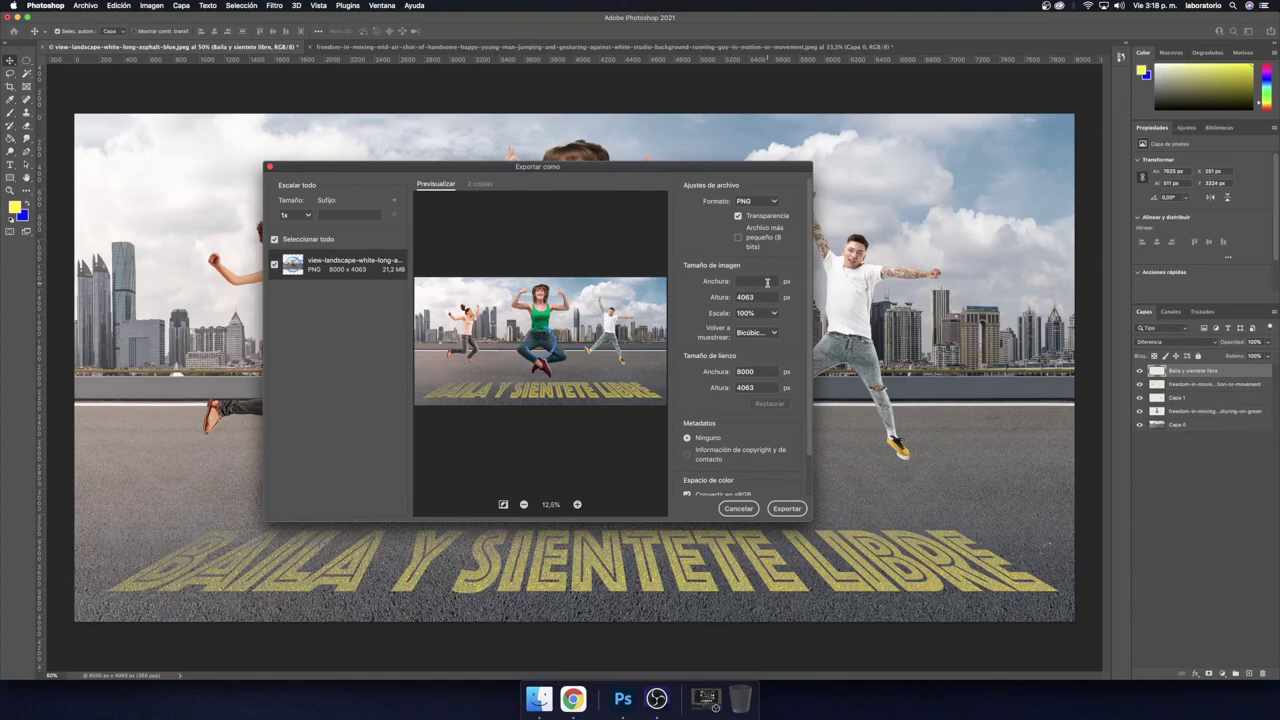
left_click(758, 282)
type("1920")
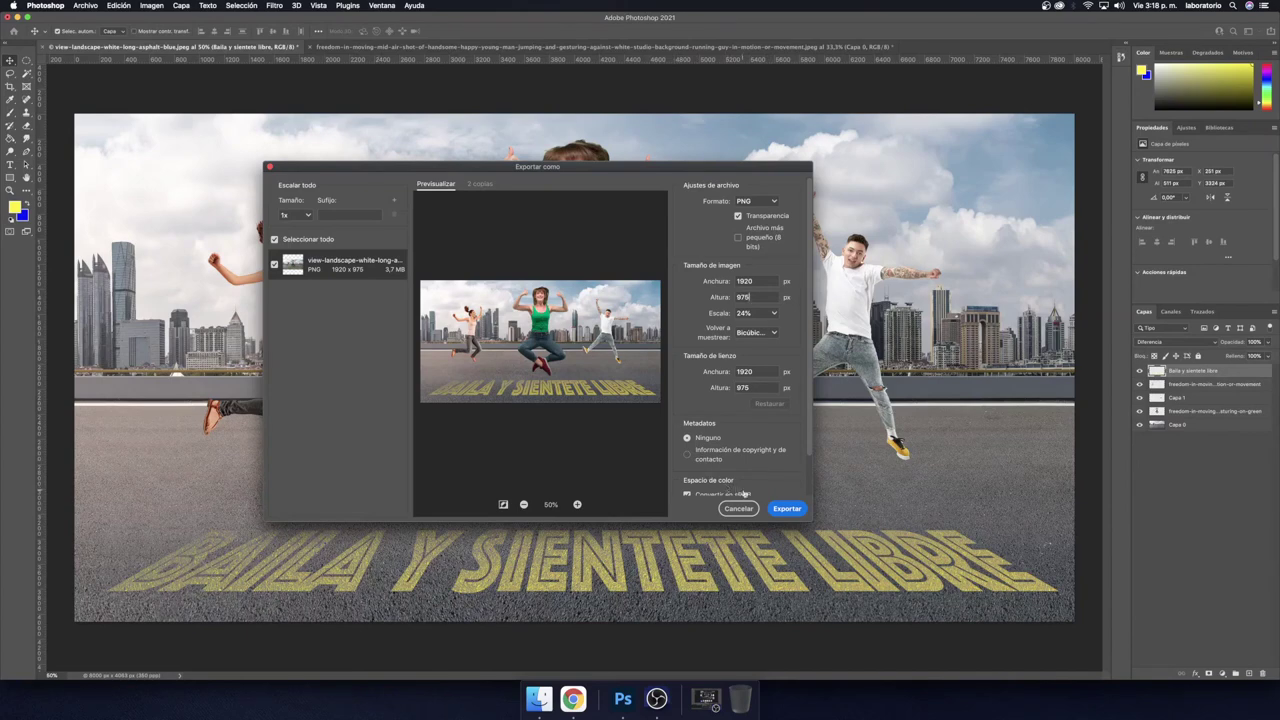
left_click(787, 509)
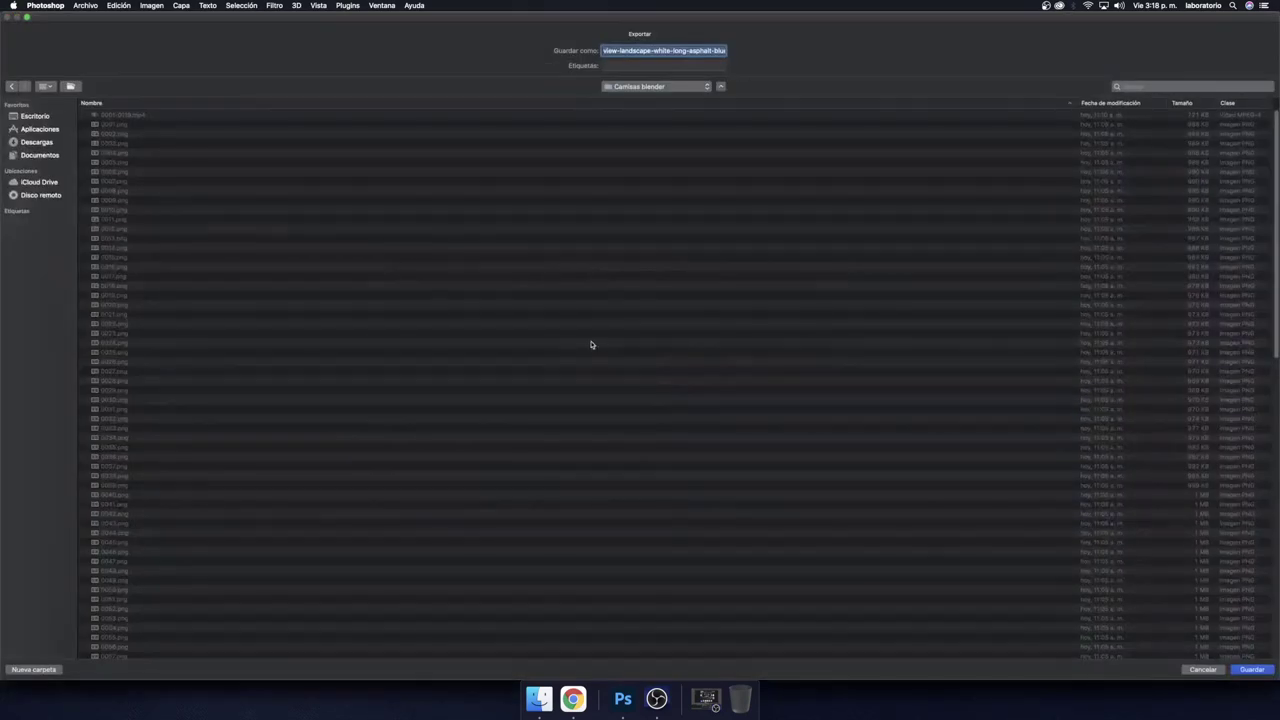
- Save the PNG as 'baila y sientete libre' in a personal subfolder of Documentos
left_click(36, 155)
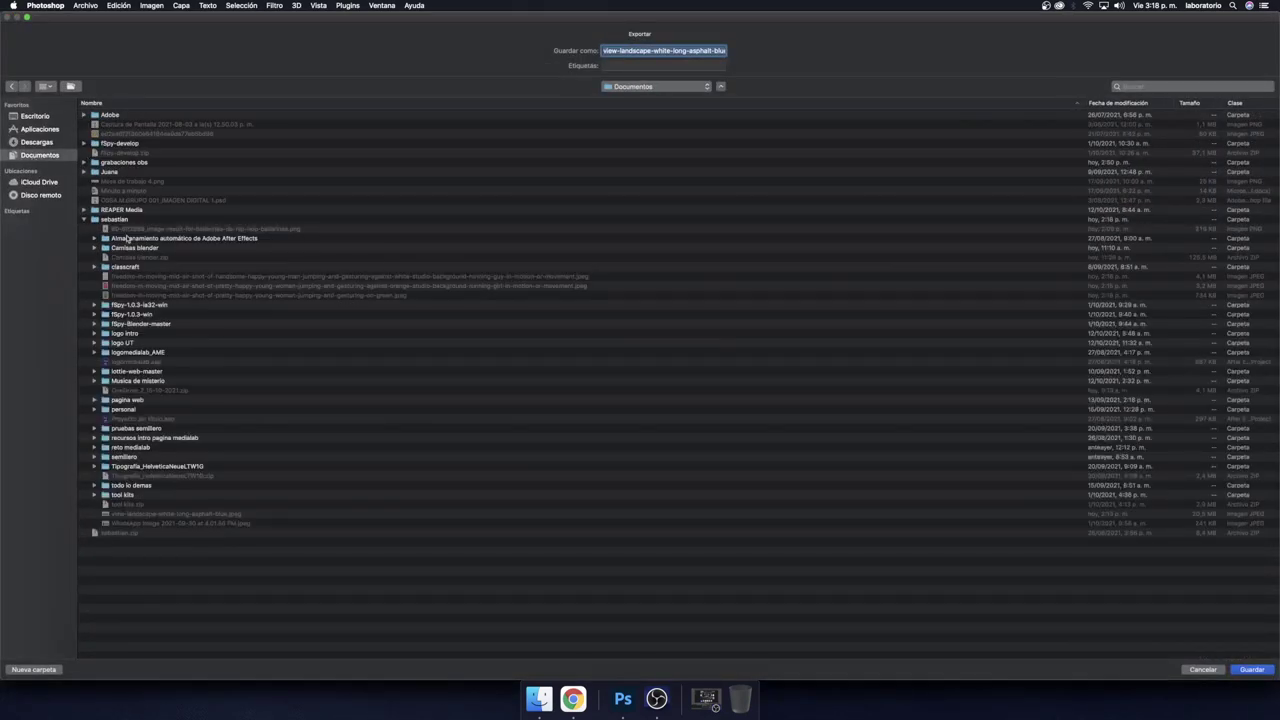
left_click(120, 220)
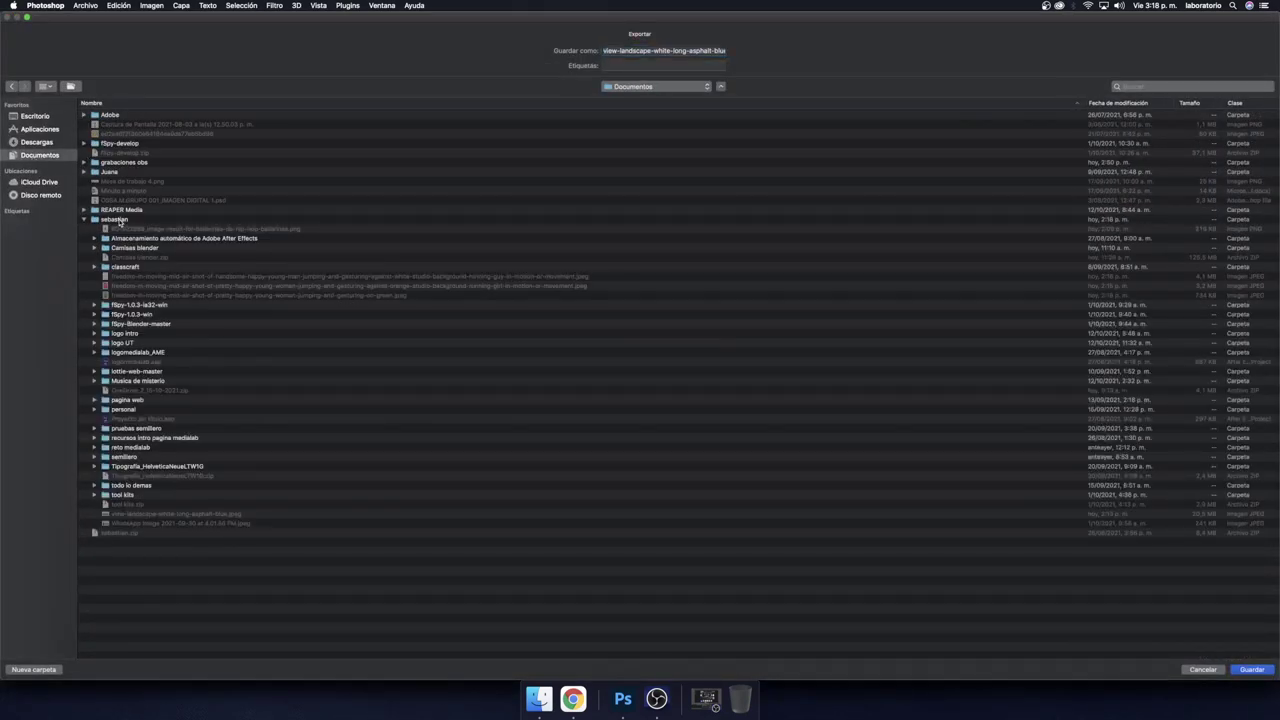
left_click(706, 52)
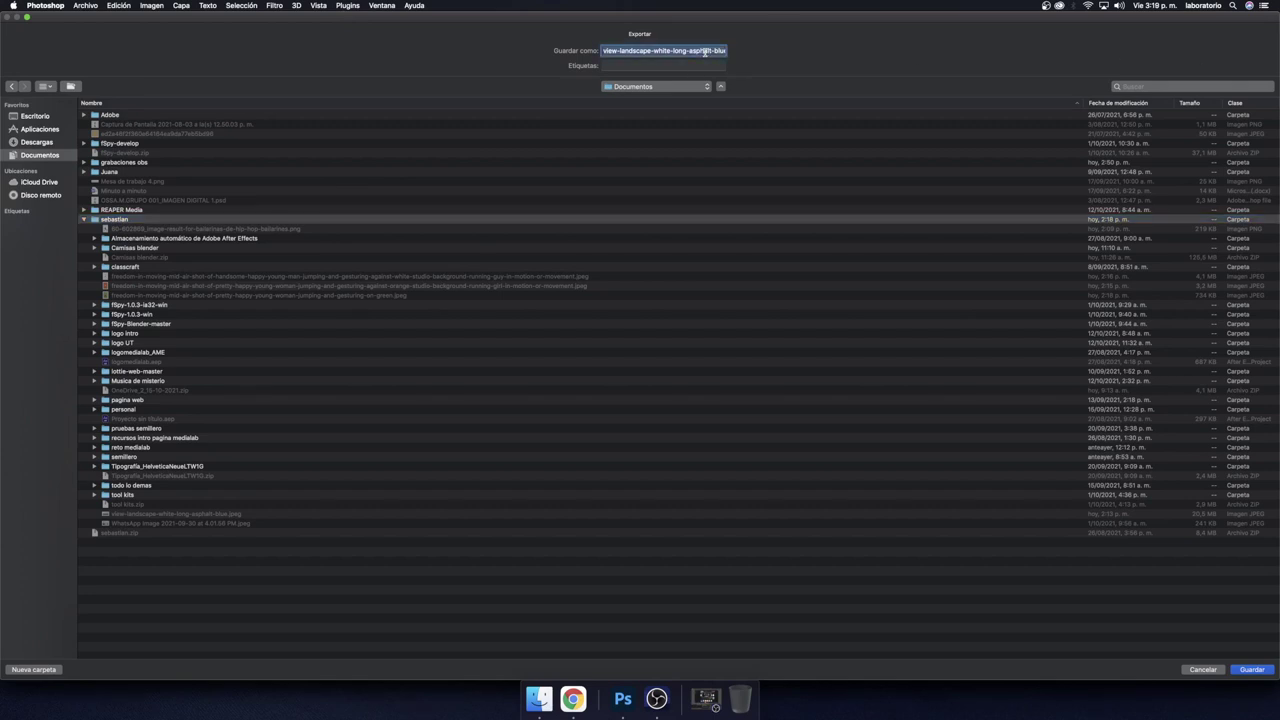
type("tete libre")
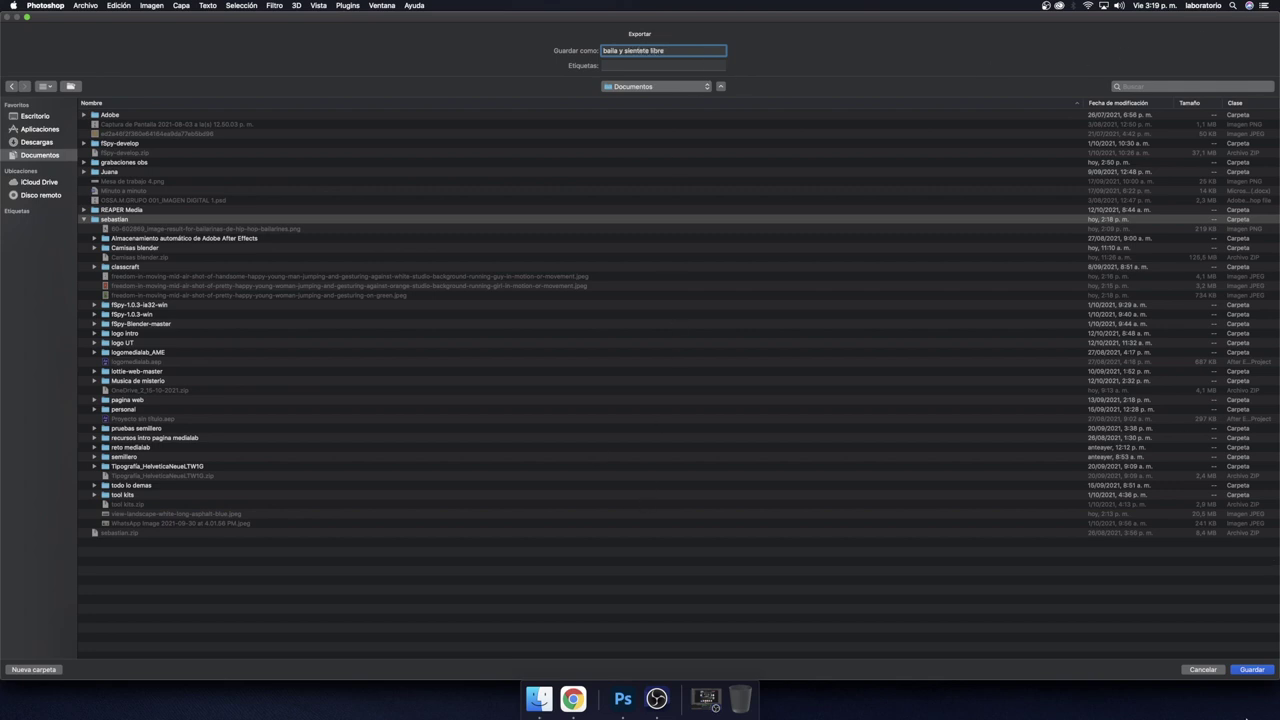
left_click(1252, 669)
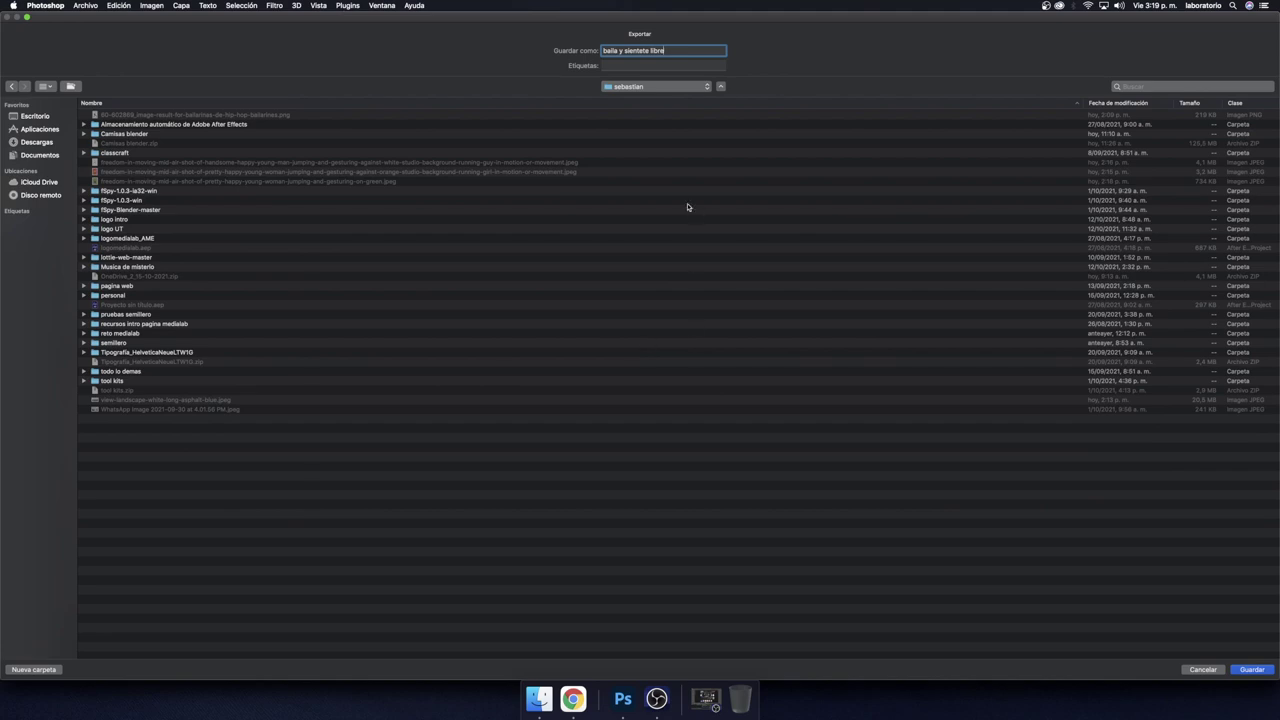
left_click(1252, 669)
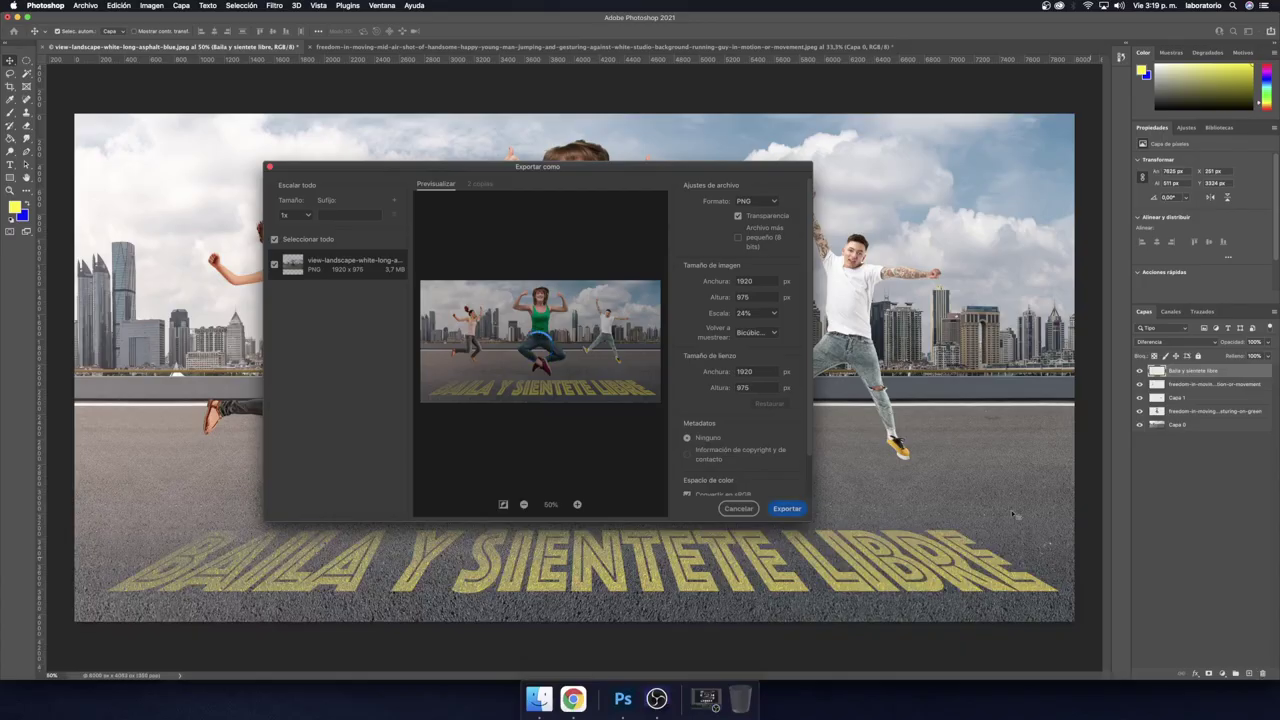